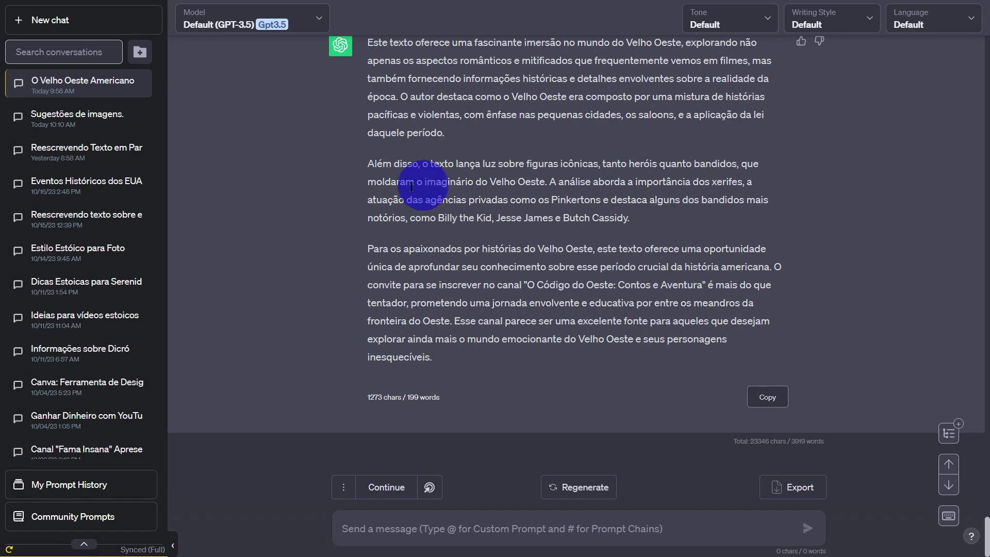
# Step: Open the "Sugestões de imagens." conversation and review the submitted story text and the image ideas suggested for it, highlighting the numbered list
pyautogui.moveTo(65, 92)
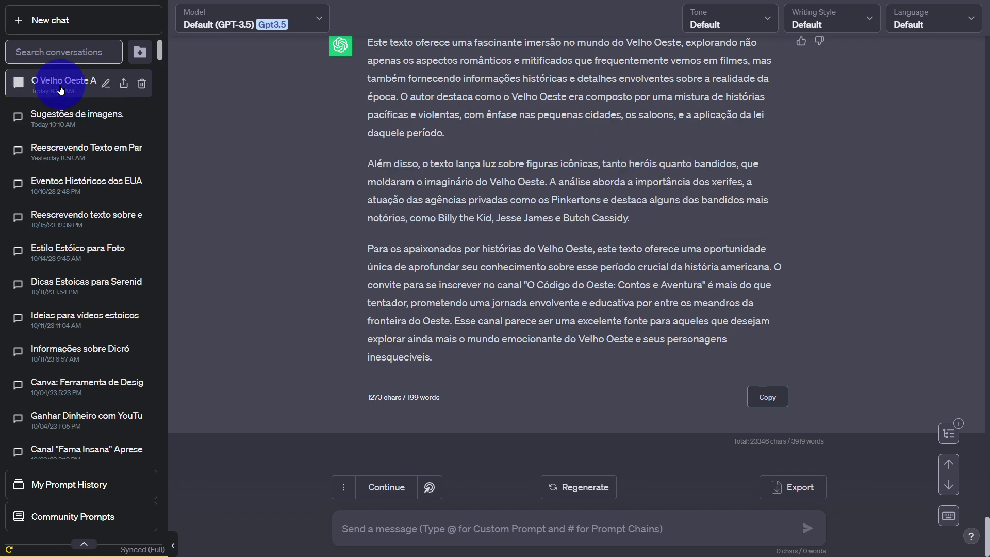
pyautogui.click(78, 118)
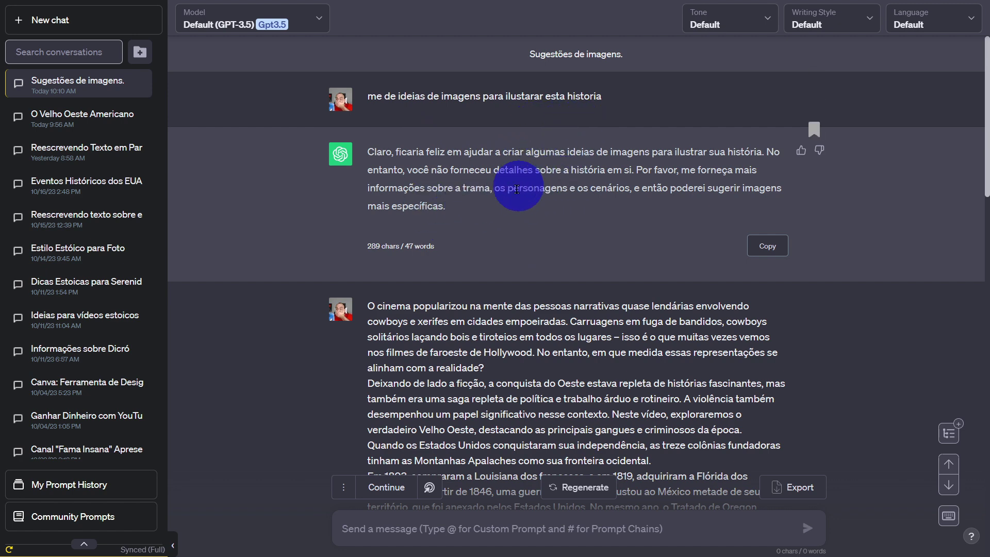
pyautogui.scroll(-4, 531, 200)
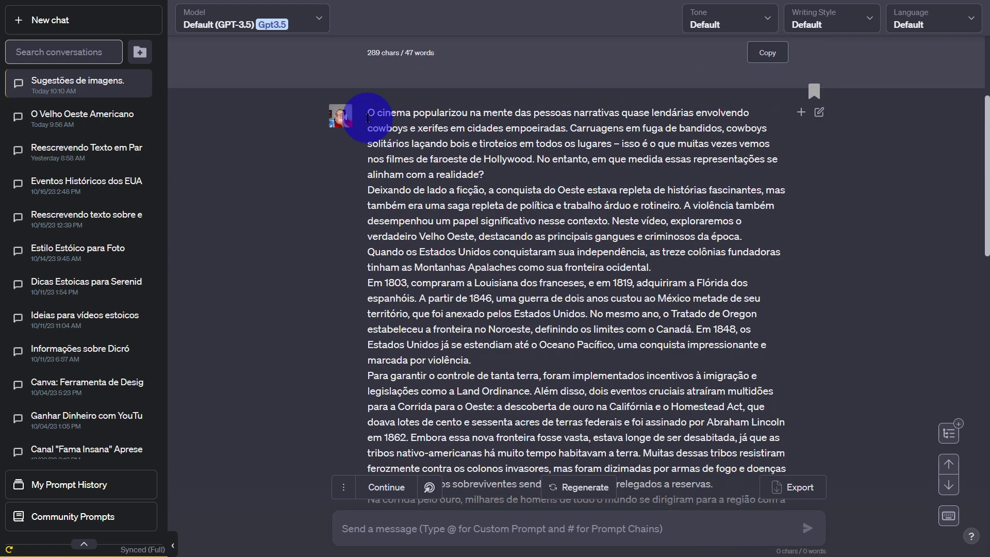
pyautogui.scroll(-2, 669, 400)
pyautogui.scroll(-10, 669, 400)
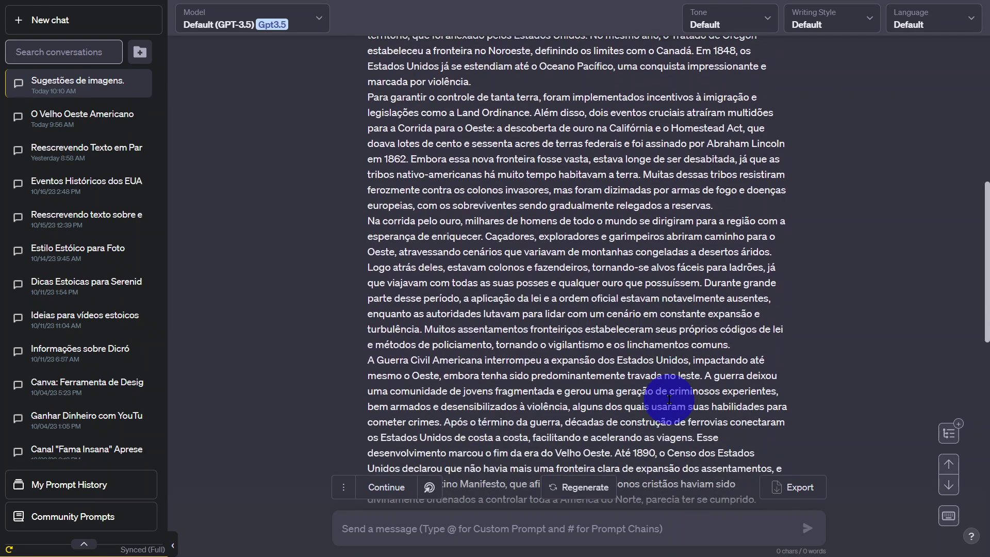
pyautogui.scroll(-3, 563, 338)
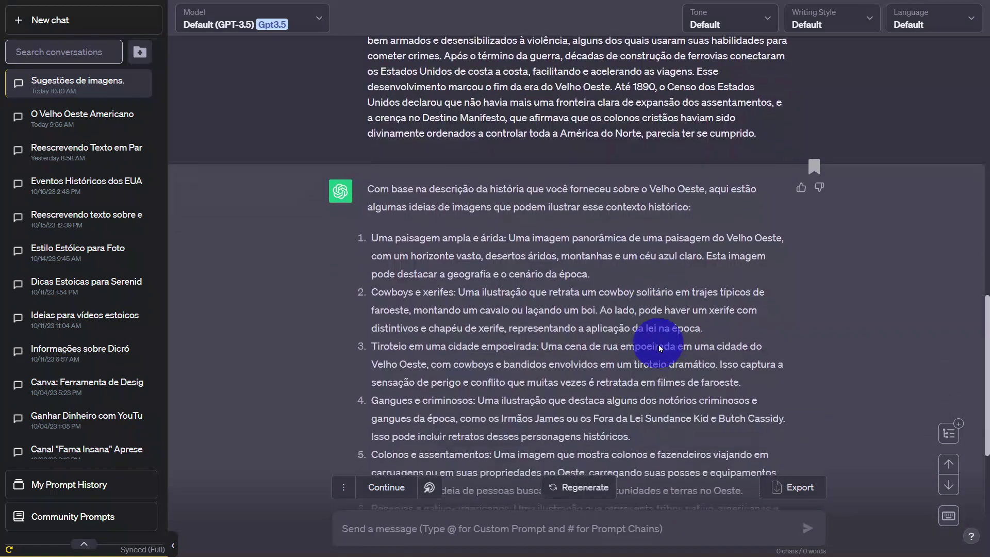
pyautogui.scroll(-3, 464, 330)
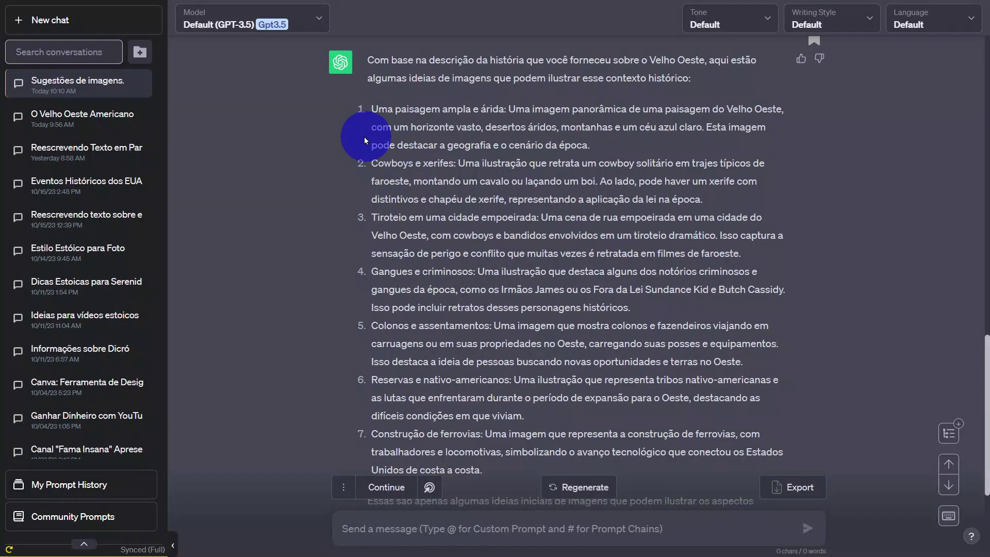
pyautogui.scroll(-1, 421, 355)
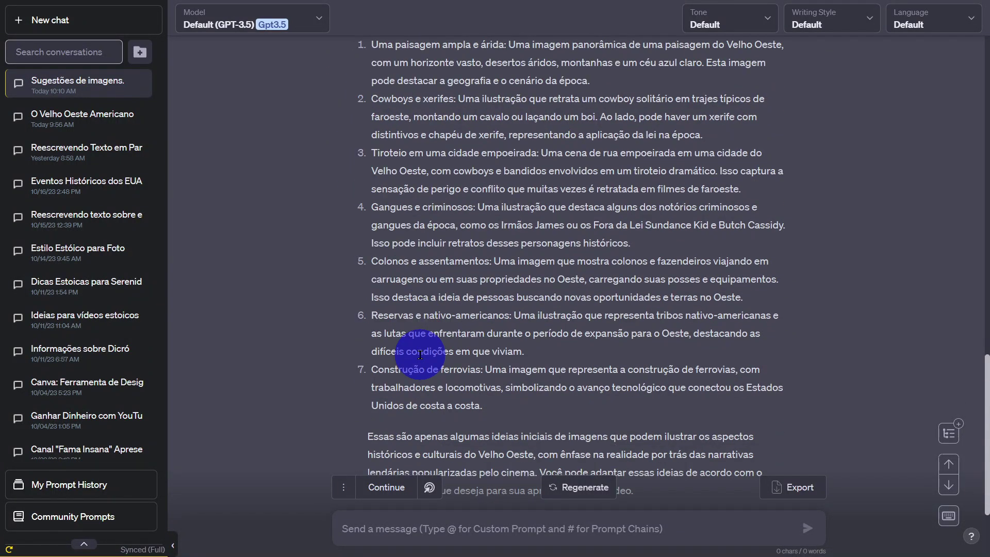
pyautogui.scroll(10, 420, 354)
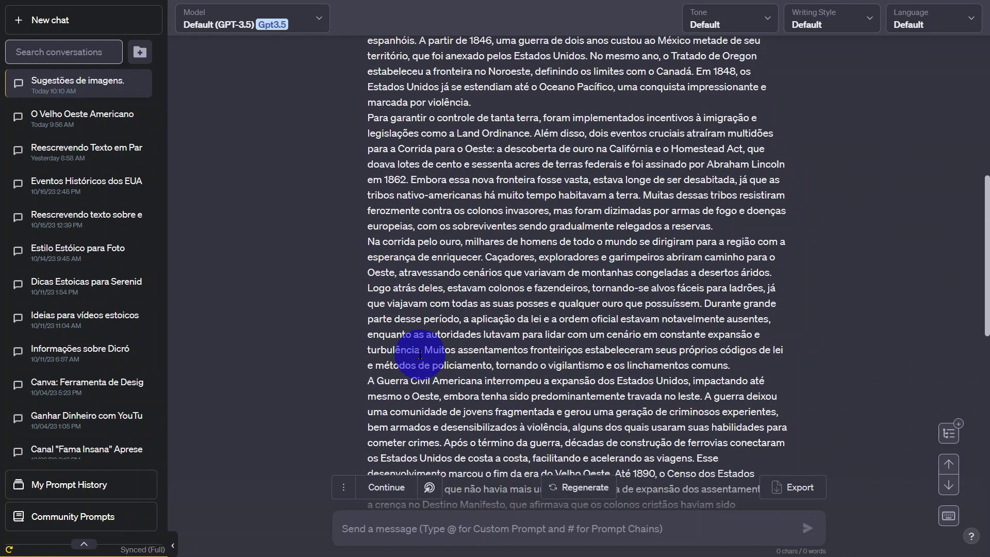
pyautogui.scroll(-8, 421, 354)
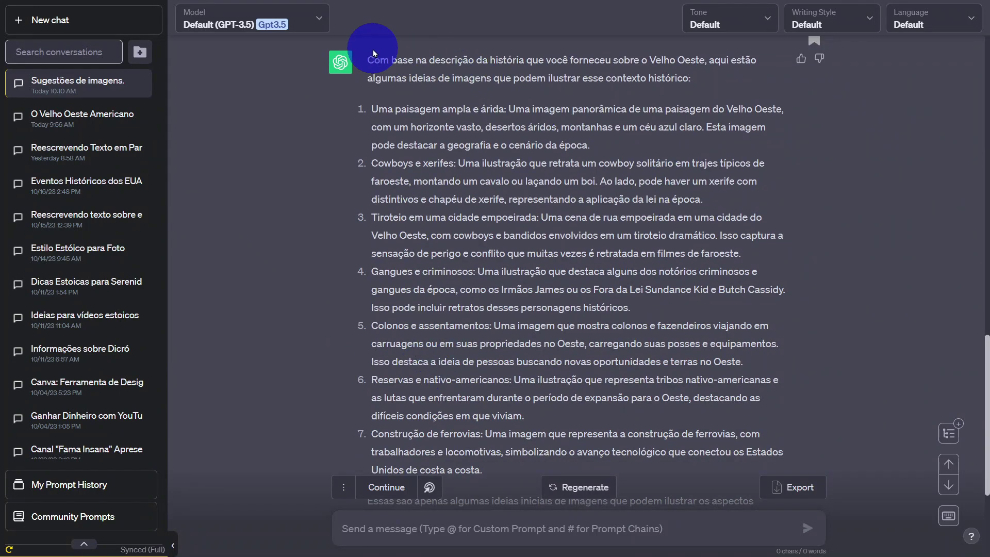
pyautogui.moveTo(371, 60); pyautogui.dragTo(539, 452)
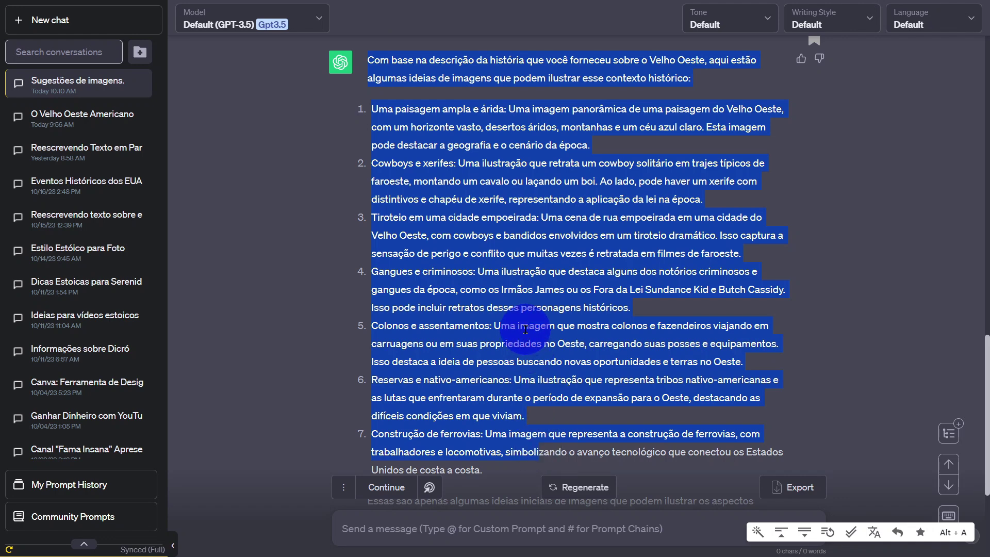
# Step: Switch to the Notepad script and copy the story paragraphs between the title and the "Prompts para este parágrafo" heading
pyautogui.hotkey('alt', 'Tab')
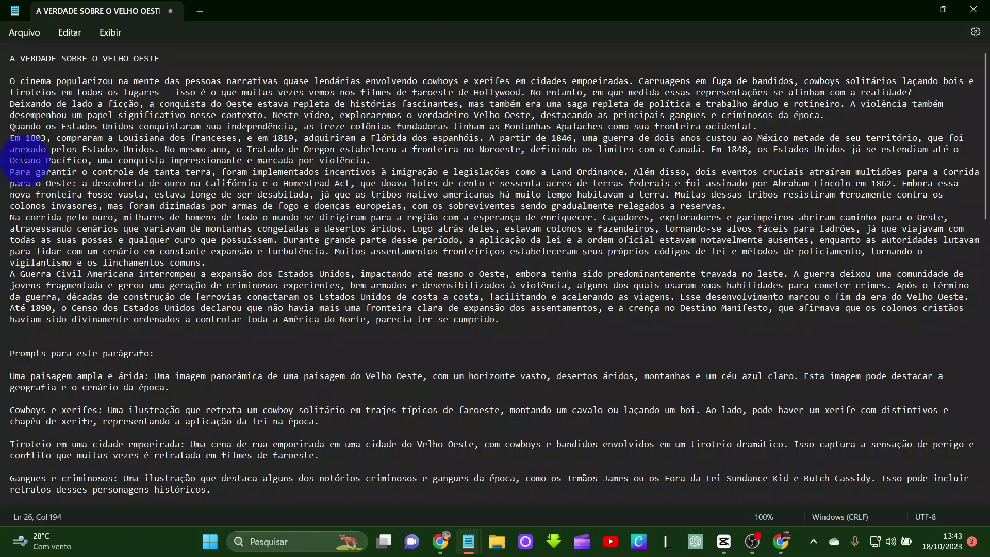
pyautogui.moveTo(10, 80); pyautogui.dragTo(597, 319)
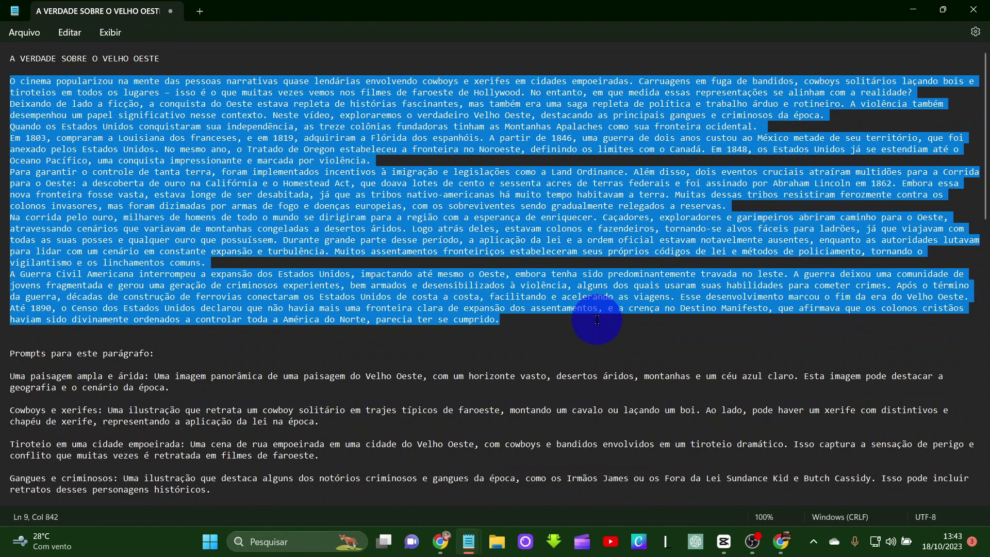
pyautogui.rightClick(382, 189)
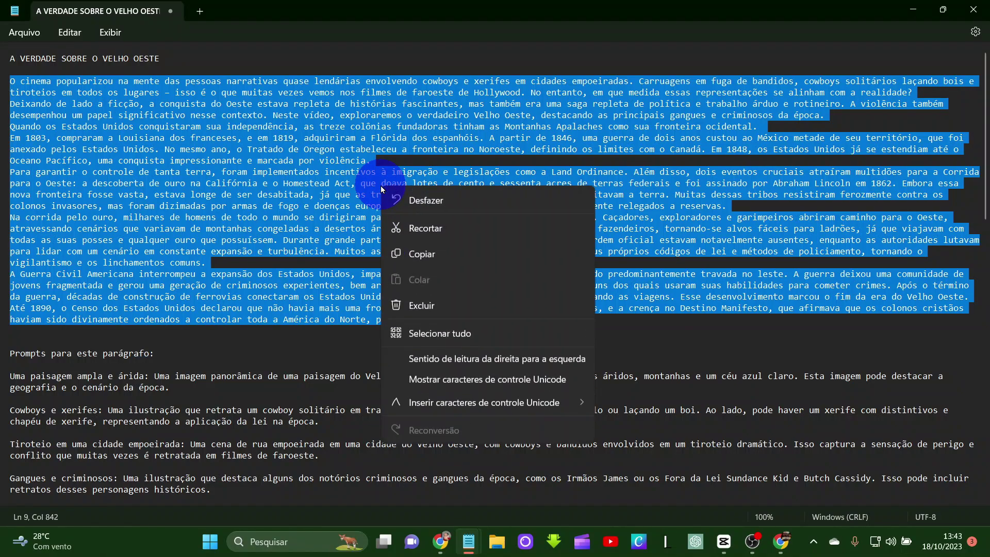
pyautogui.click(433, 260)
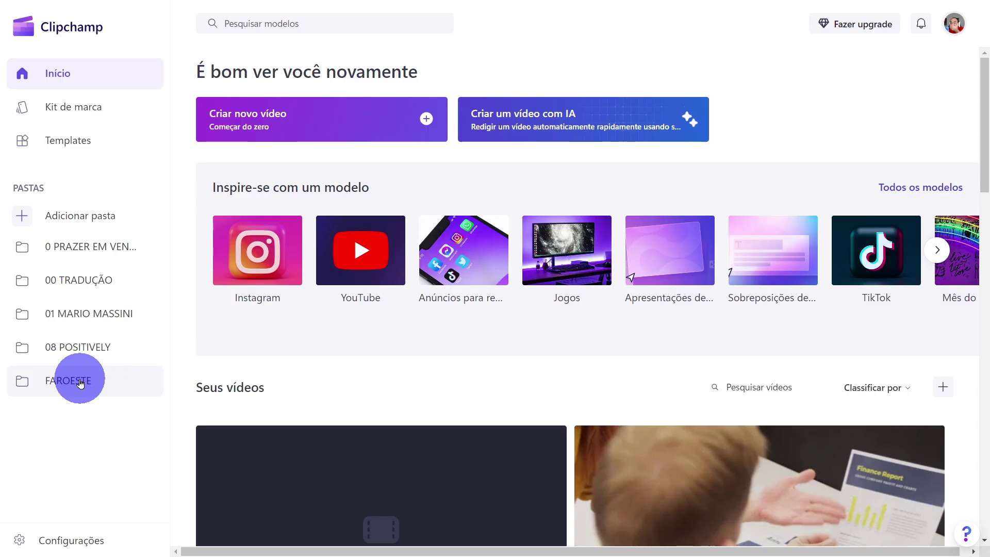
# Step: In Clipchamp, open the TRILHA BOZEMA project from the FAROESTE folder and bring up its text-to-speech converter
pyautogui.click(77, 380)
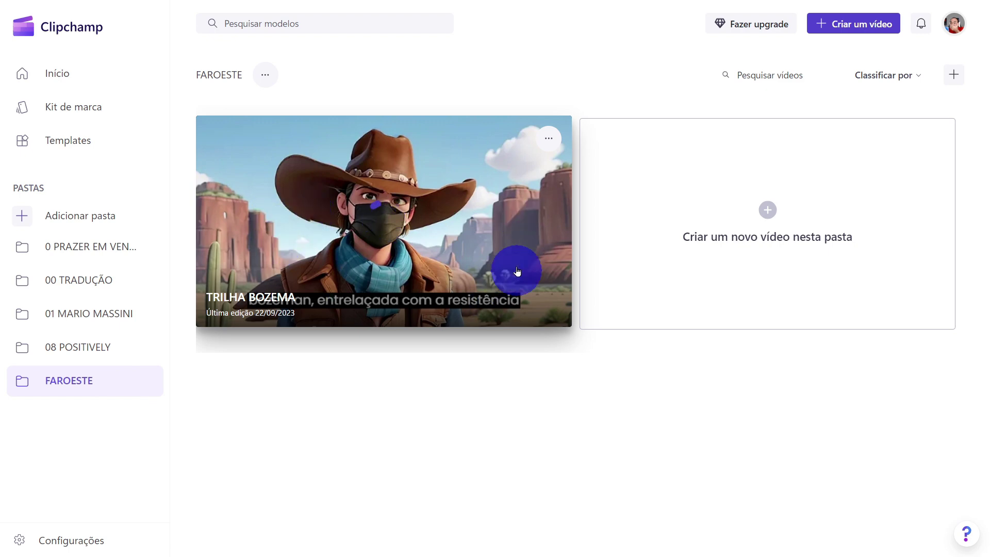
pyautogui.click(365, 310)
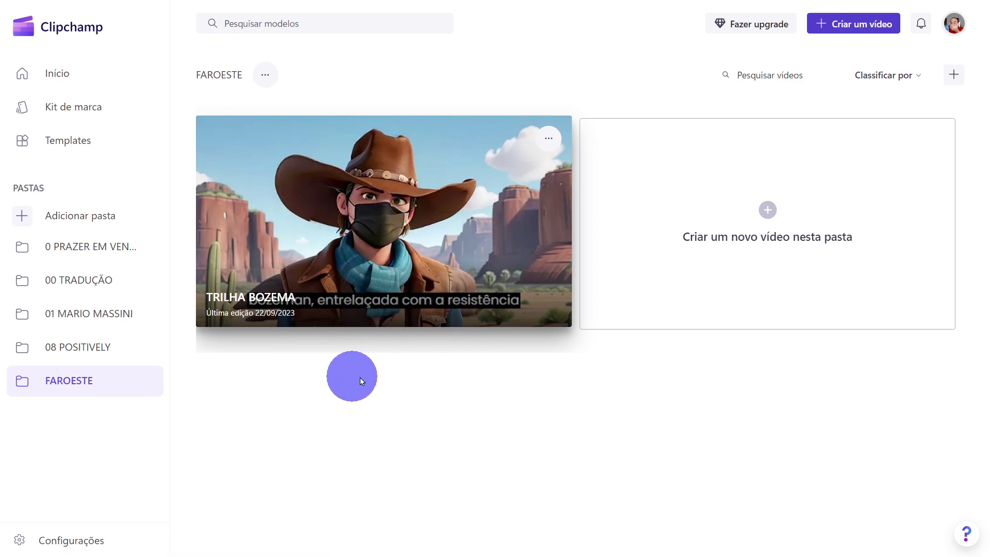
pyautogui.click(21, 105)
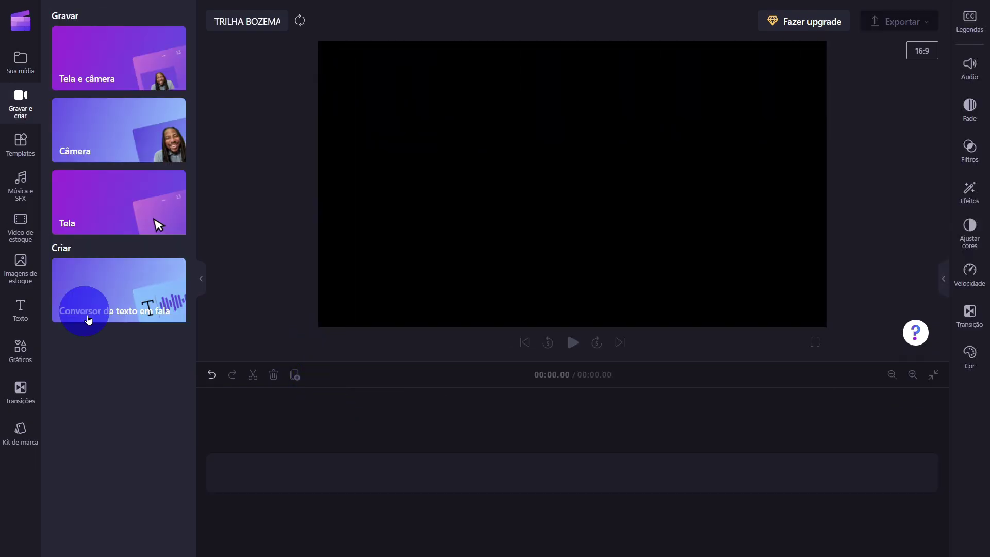
pyautogui.click(97, 284)
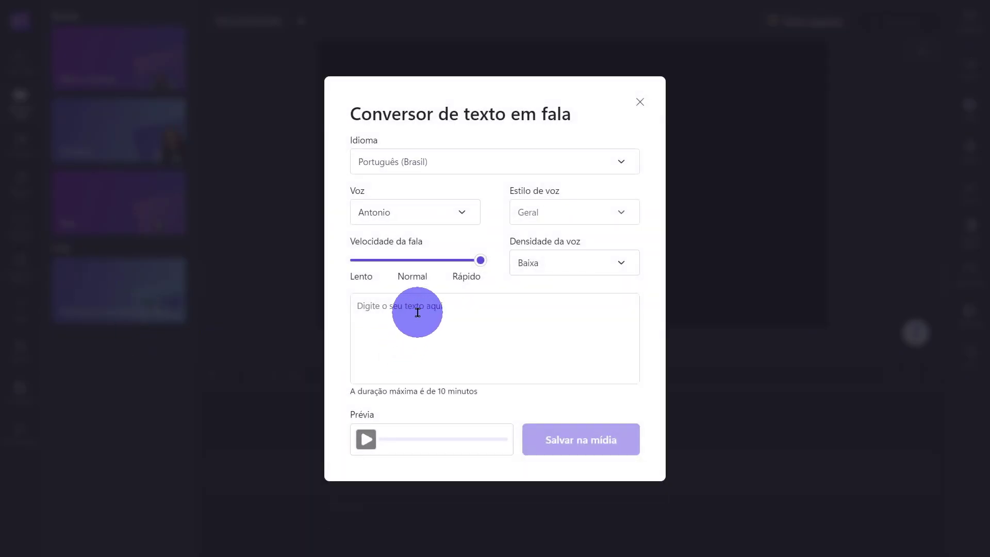
# Step: Generate a narration from the copied story with the Donato voice at slightly below the fastest speed, and save it to the media
pyautogui.click(418, 216)
pyautogui.click(408, 324)
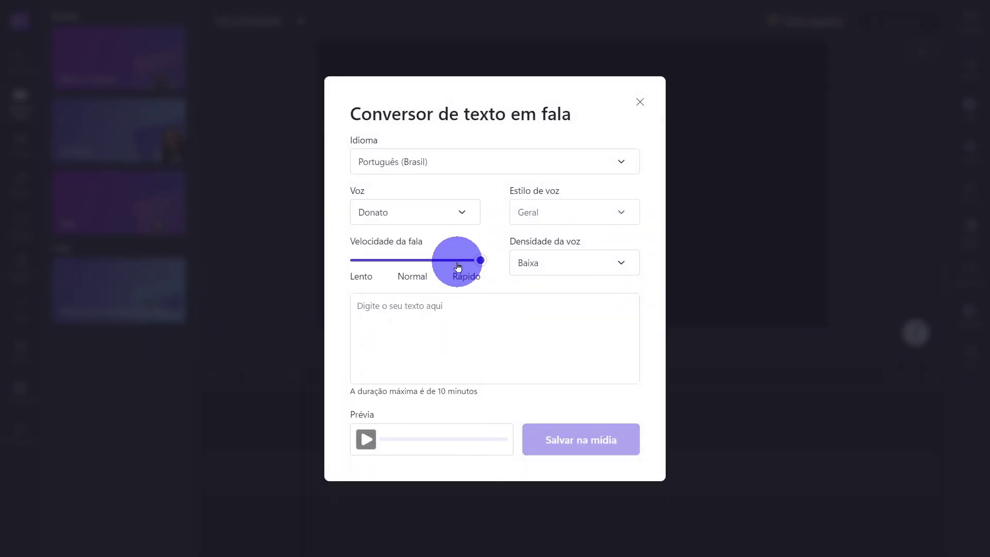
pyautogui.click(418, 310)
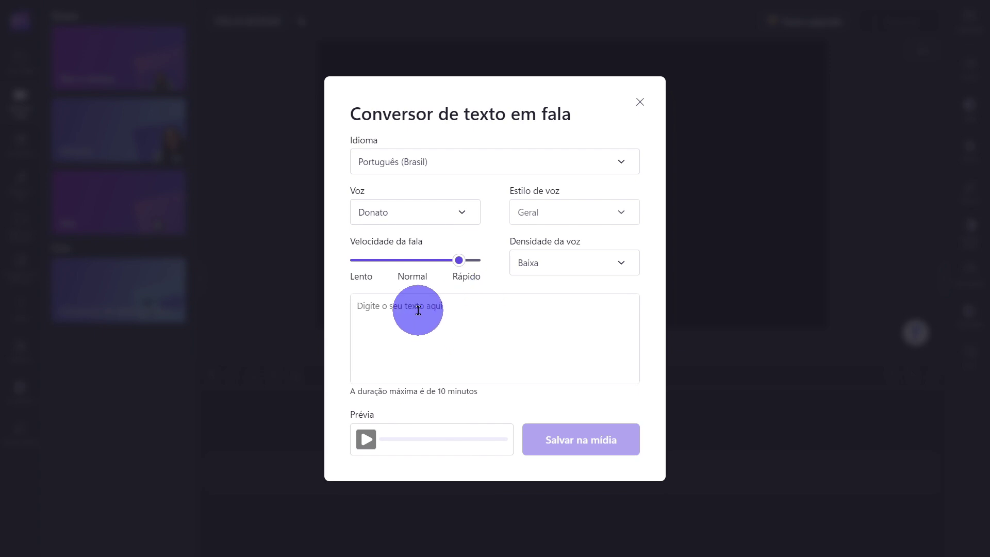
pyautogui.hotkey('ctrl', 'v')
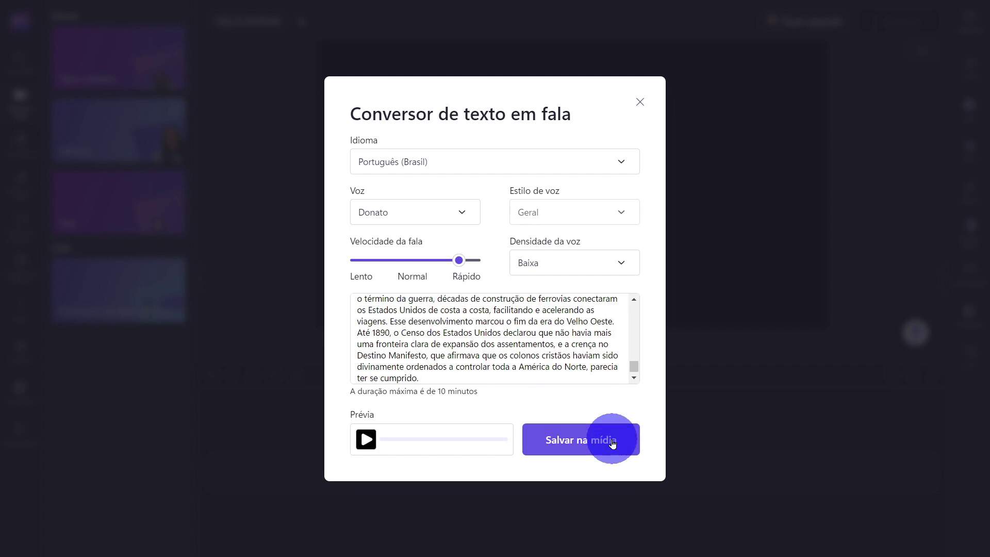
pyautogui.click(612, 441)
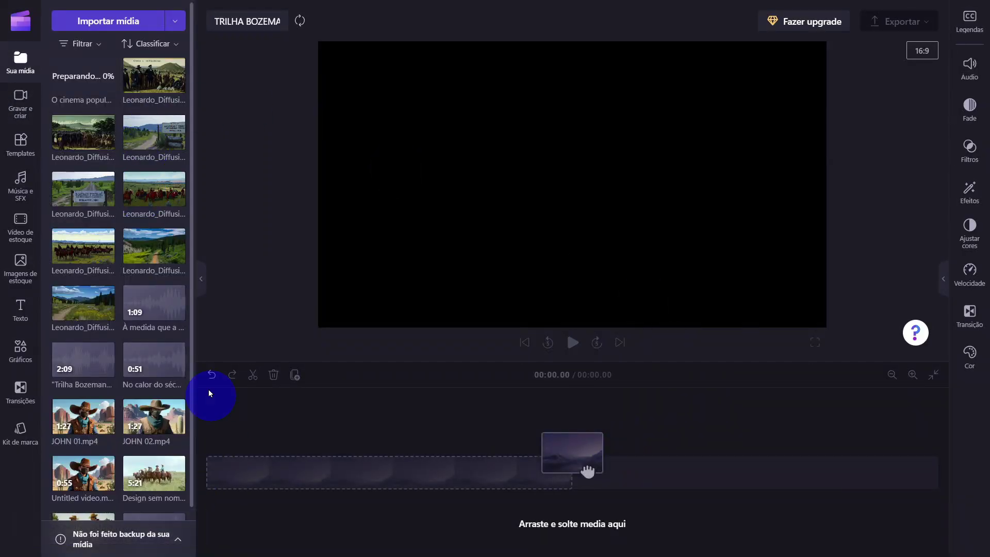
# Step: Place the "Covid Come Not Near" music and the new "O cinema popul..." narration on separate timeline tracks, both starting at 0
pyautogui.scroll(-1, 142, 403)
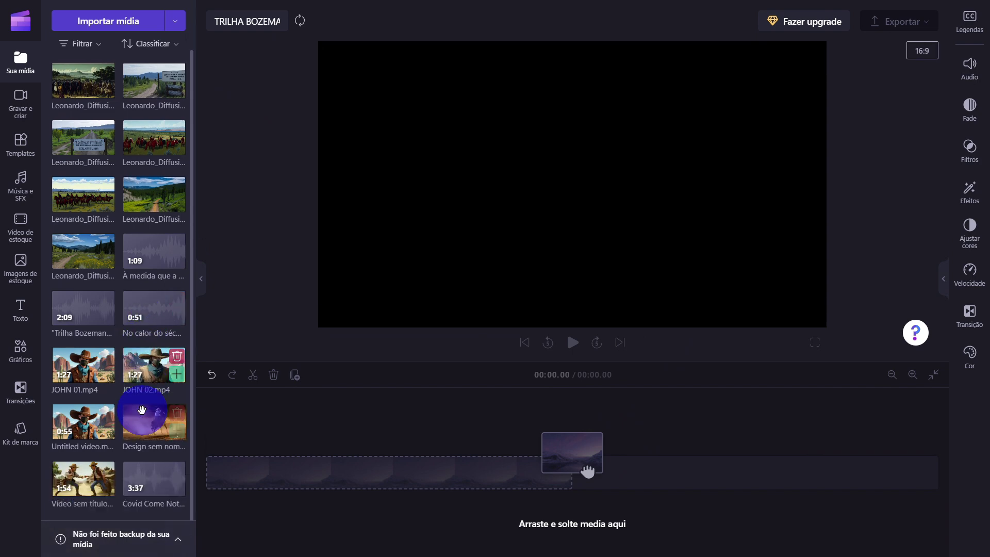
pyautogui.moveTo(145, 482); pyautogui.dragTo(221, 503)
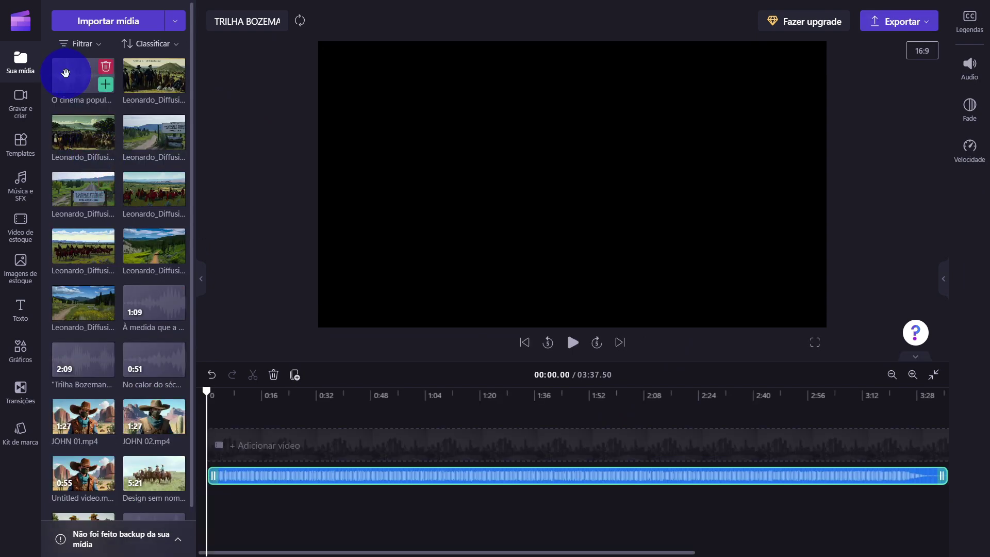
pyautogui.moveTo(66, 73); pyautogui.dragTo(222, 443)
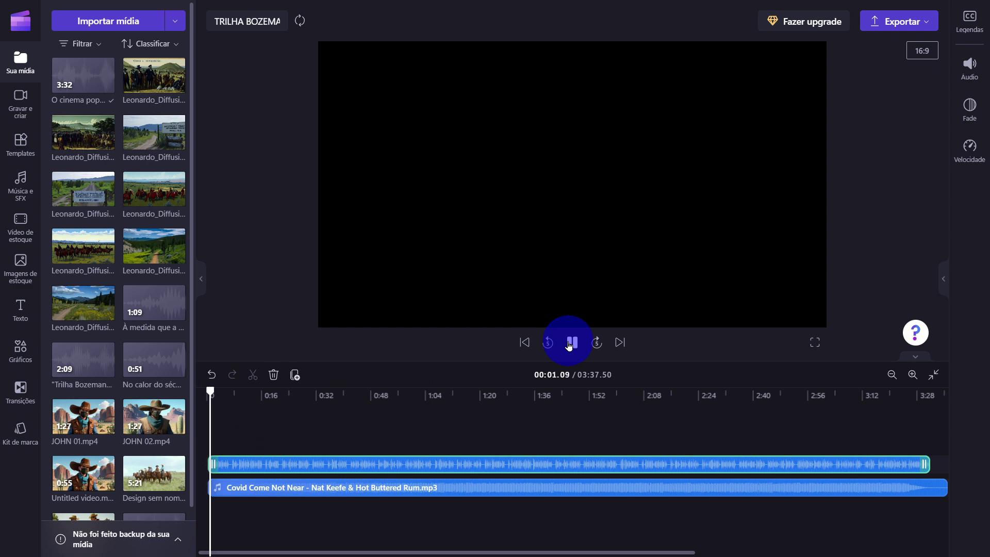
# Step: Lower the background music clip's volume to 15% and play the mix
pyautogui.click(549, 486)
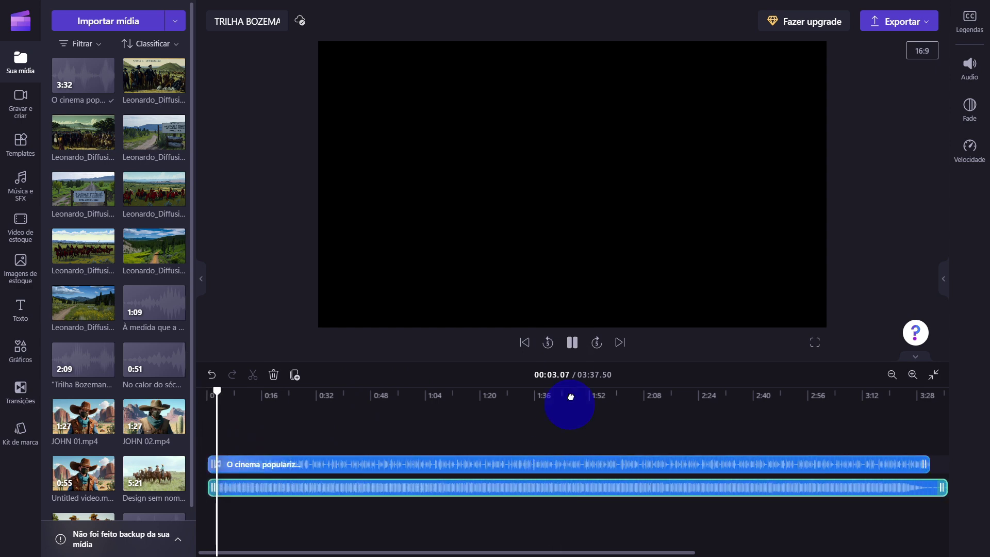
pyautogui.click(576, 347)
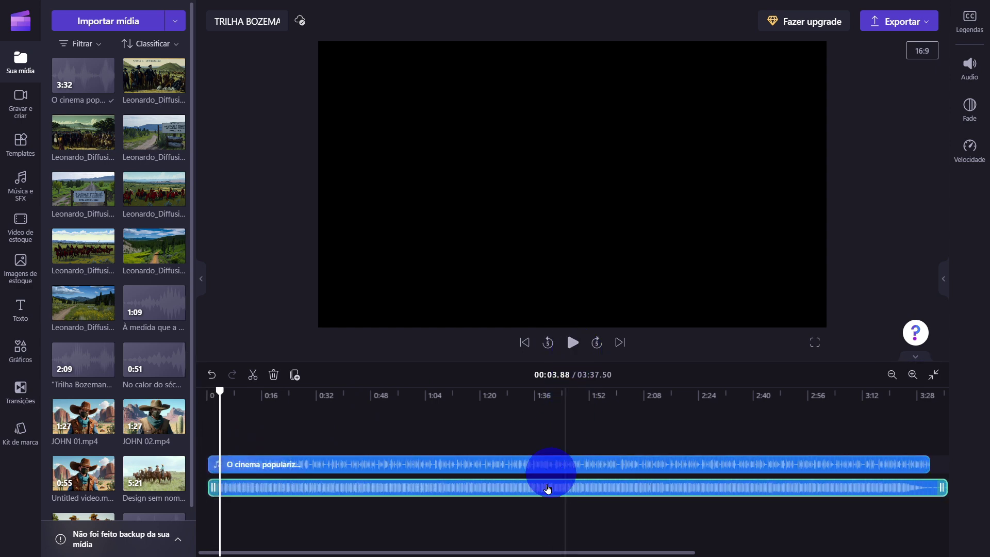
pyautogui.click(966, 75)
pyautogui.moveTo(937, 129); pyautogui.dragTo(839, 129)
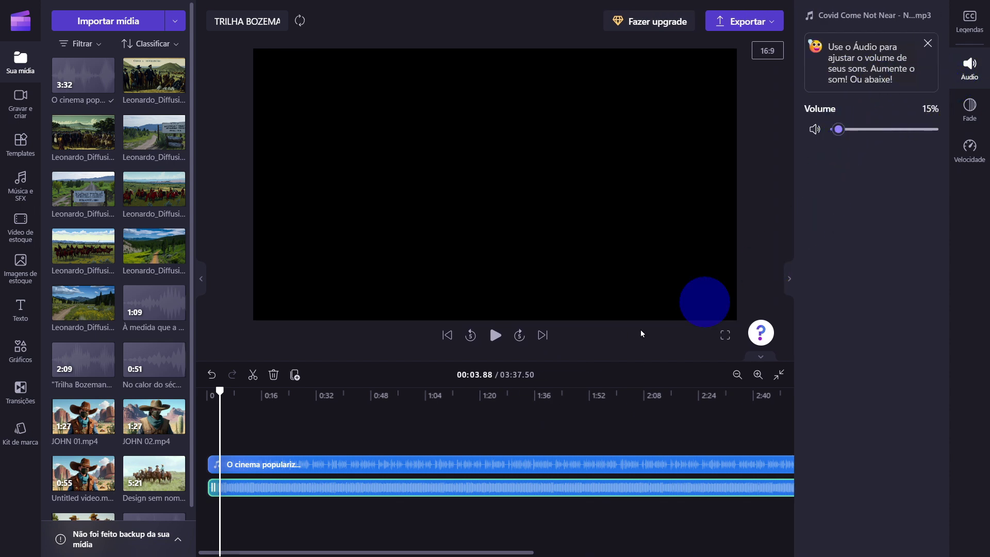
pyautogui.click(496, 334)
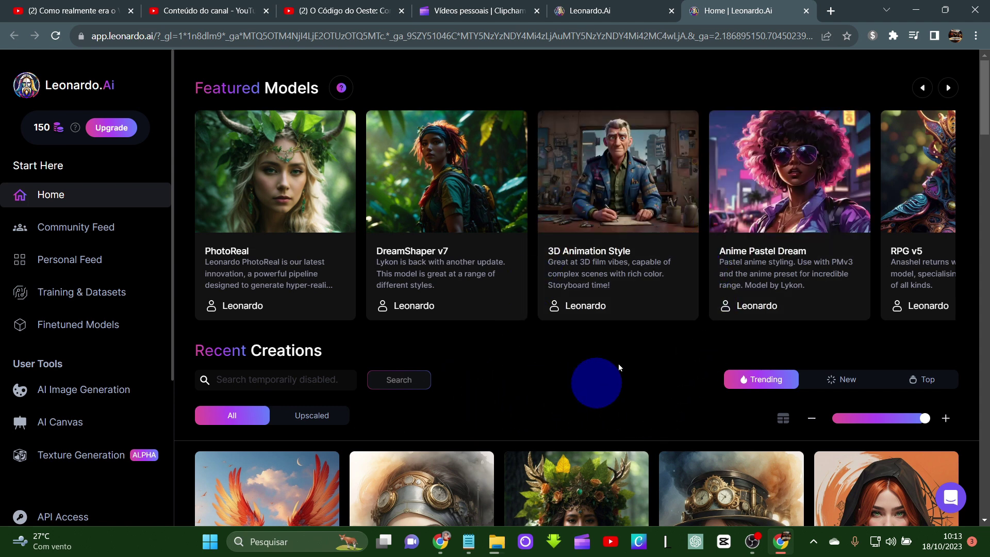
# Step: In Leonardo.Ai, start image generation with the 3D Animation Style model and translate the page to Portuguese
pyautogui.click(583, 254)
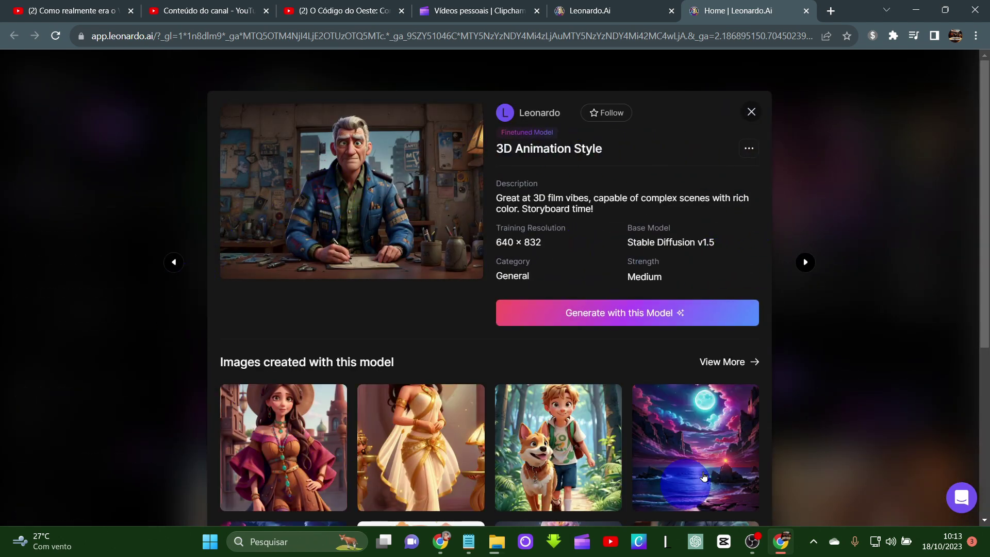
pyautogui.click(612, 314)
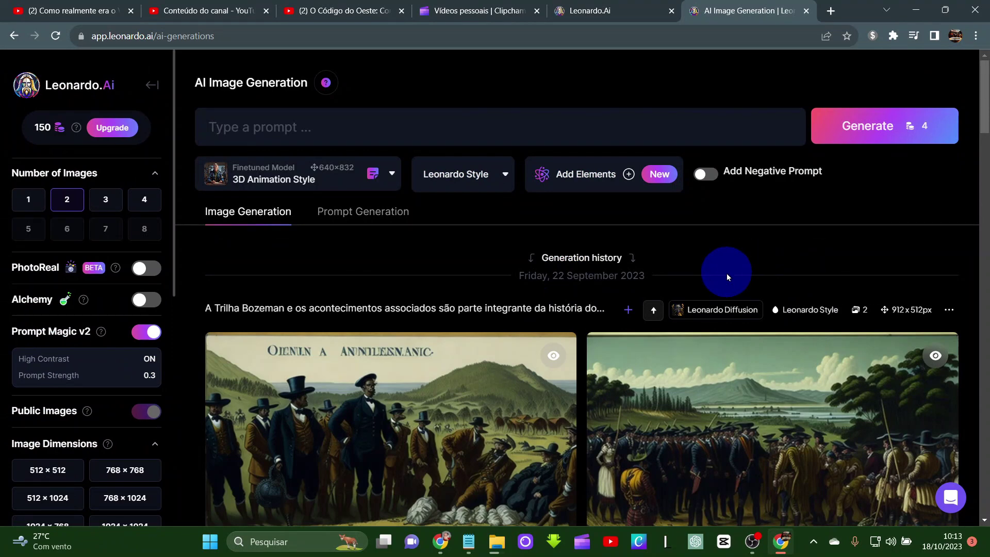
pyautogui.rightClick(755, 265)
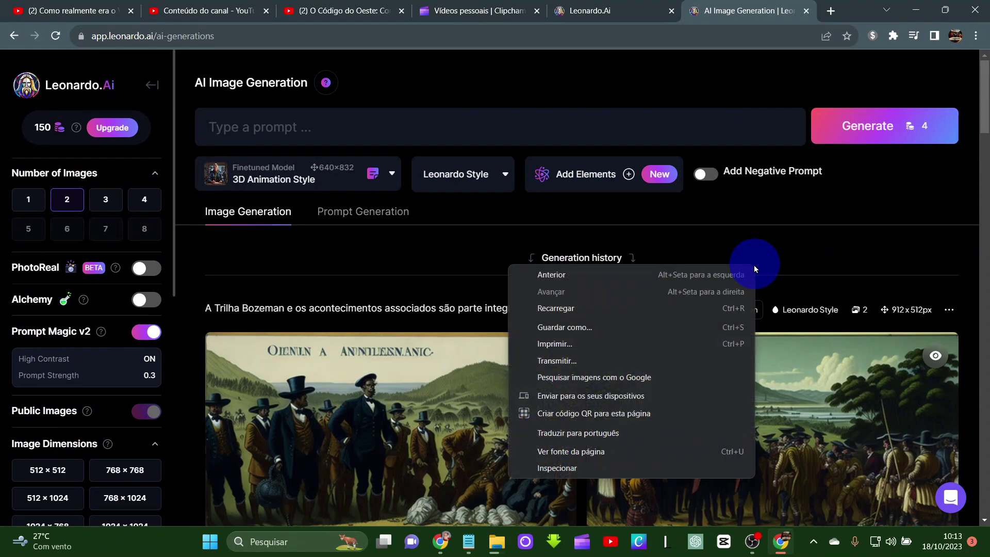
pyautogui.click(630, 433)
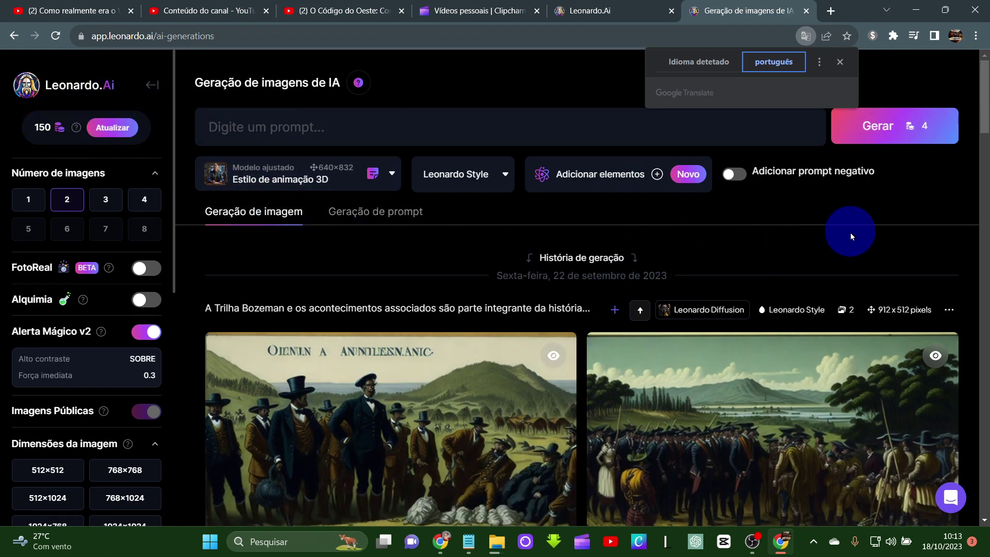
pyautogui.click(841, 63)
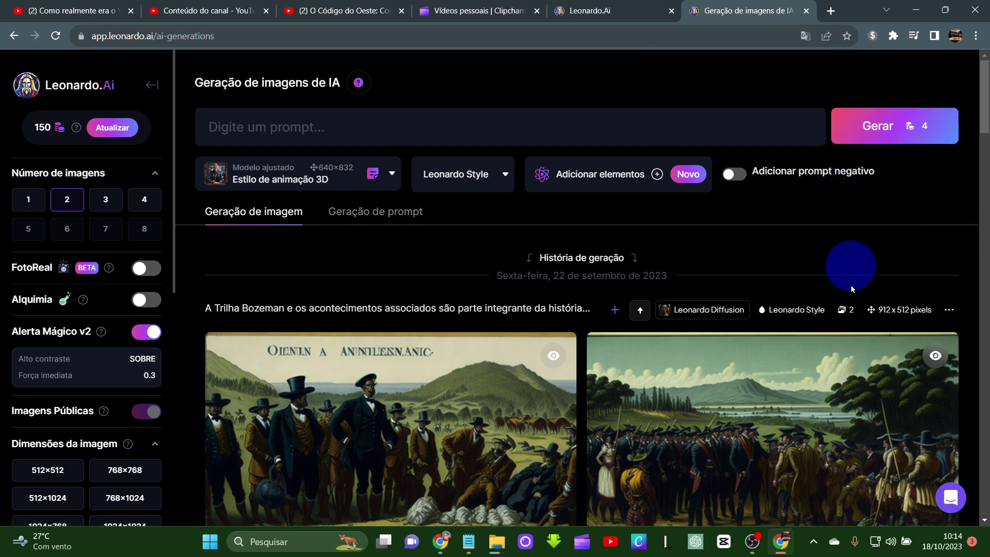
# Step: In the Notepad script, copy the panoramic image prompt of the "Uma paisagem ampla e árida" scene and return to the browser
pyautogui.click(783, 544)
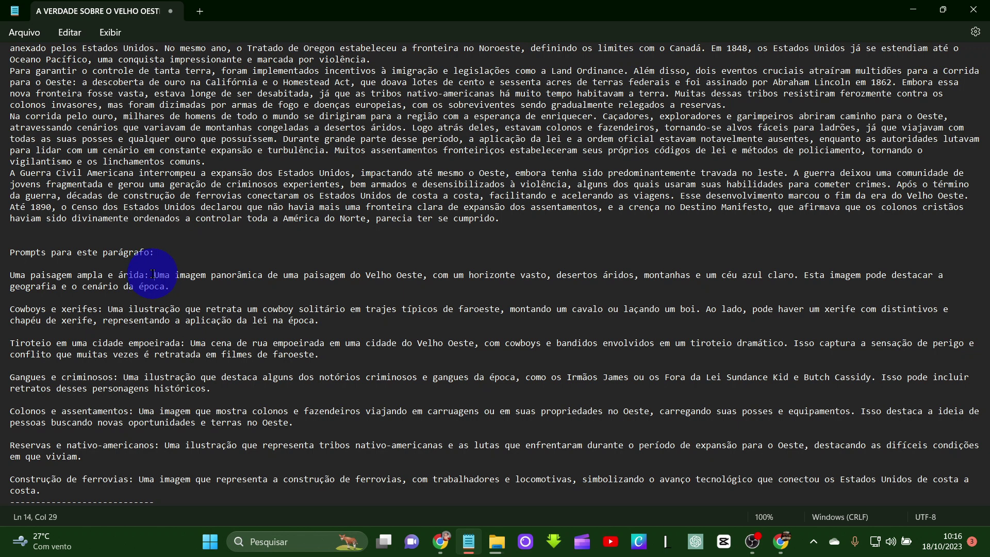
pyautogui.moveTo(153, 274); pyautogui.dragTo(164, 287)
pyautogui.hotkey('ctrl', 'c')
pyautogui.rightClick(203, 274)
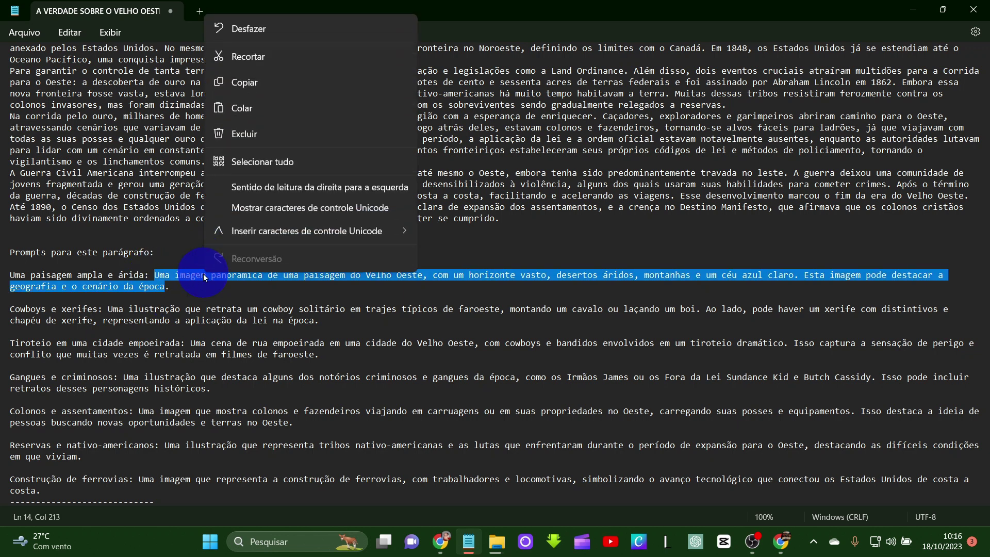
pyautogui.click(250, 84)
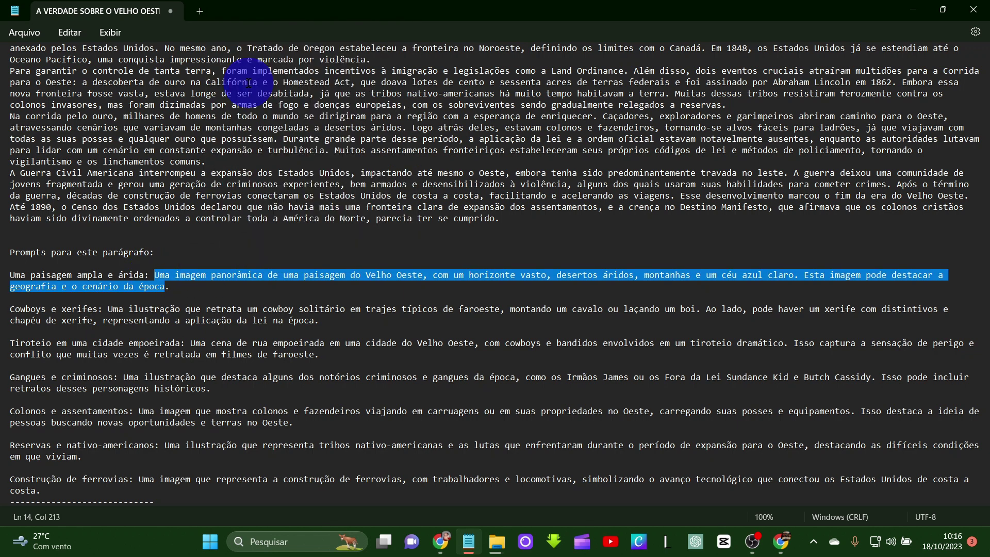
pyautogui.scroll(3, 303, 253)
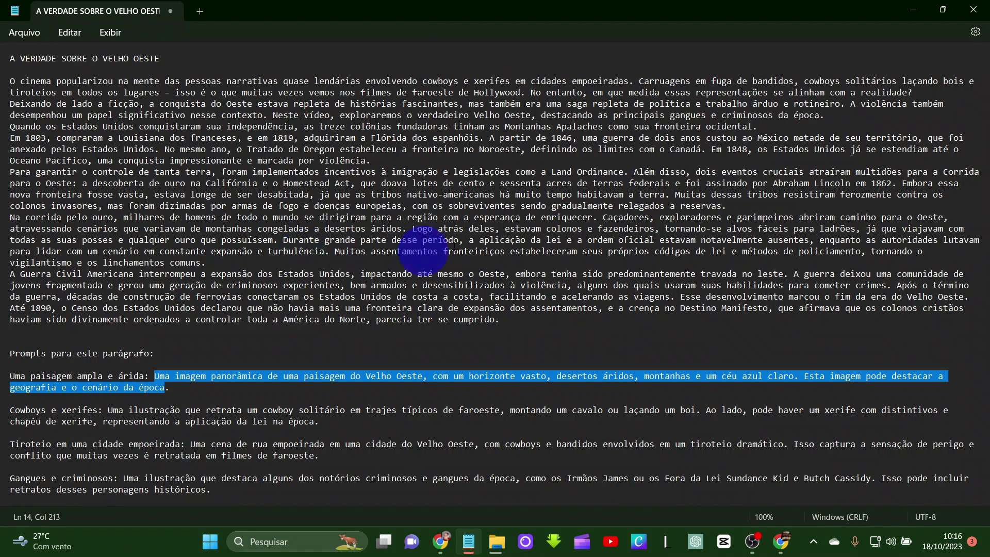
pyautogui.click(922, 89)
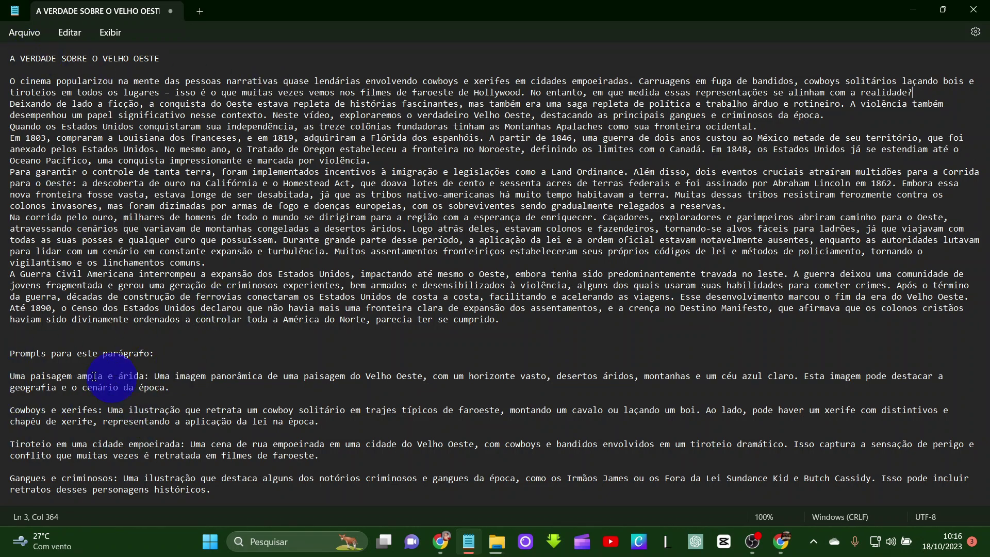
pyautogui.click(468, 542)
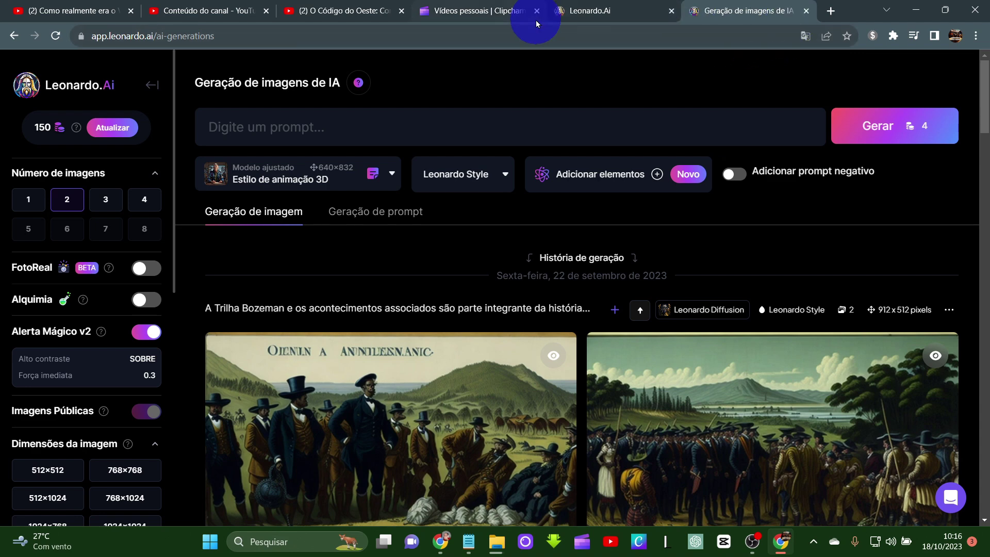
# Step: Find Google Tradutor in a new browser tab and paste the copied prompt for translation from Portuguese to English
pyautogui.click(830, 11)
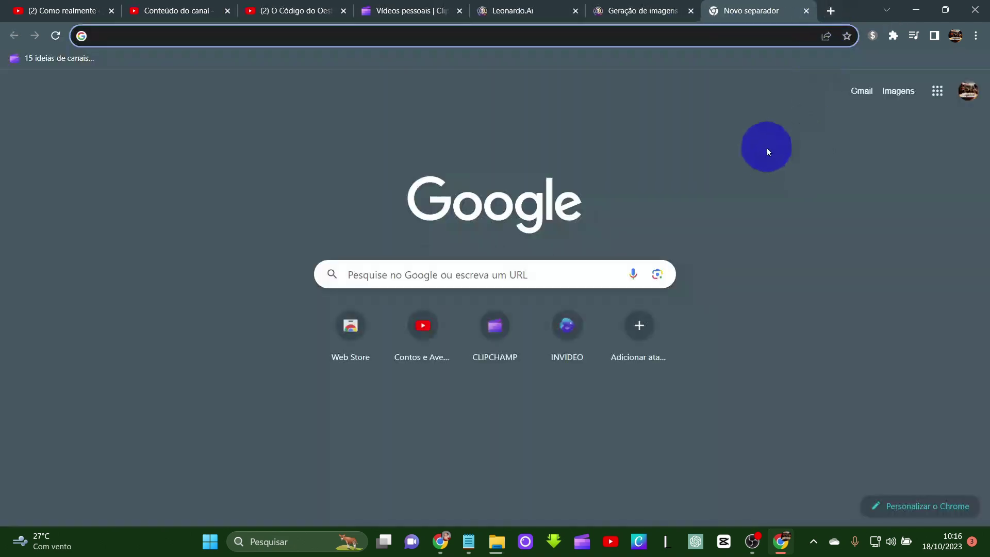
pyautogui.write('googl')
pyautogui.click(336, 90)
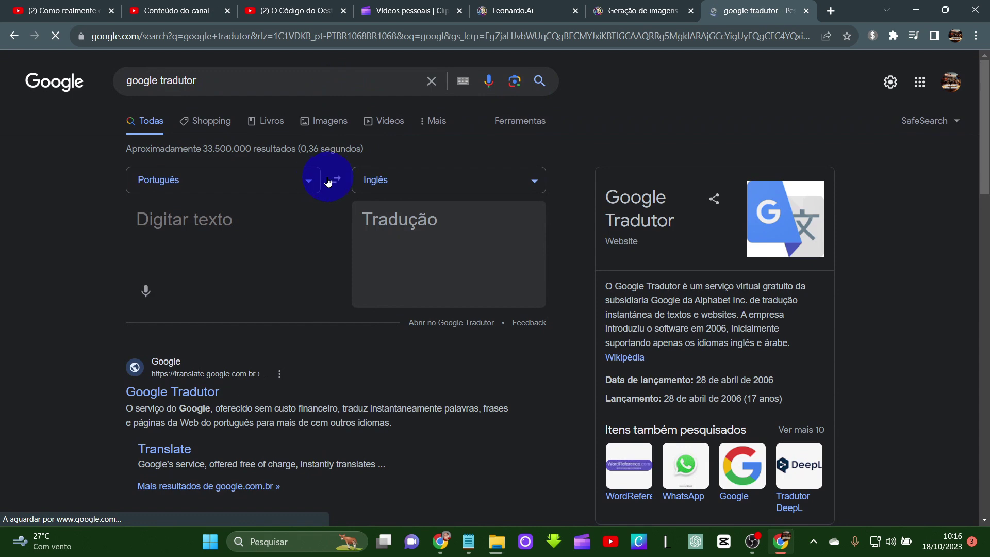
pyautogui.click(230, 208)
pyautogui.hotkey('ctrl', 'v')
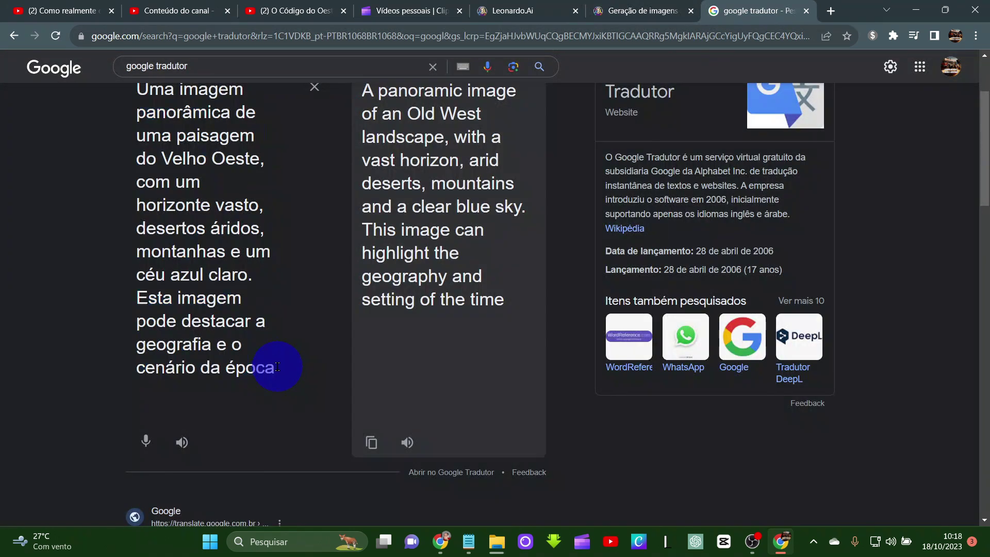
# Step: Append ", estilo hiper realista, 8k, hd, cinema" to the Portuguese prompt and copy its English translation
pyautogui.hotkey('ctrl', 'a')
pyautogui.click(308, 410)
pyautogui.write(', est')
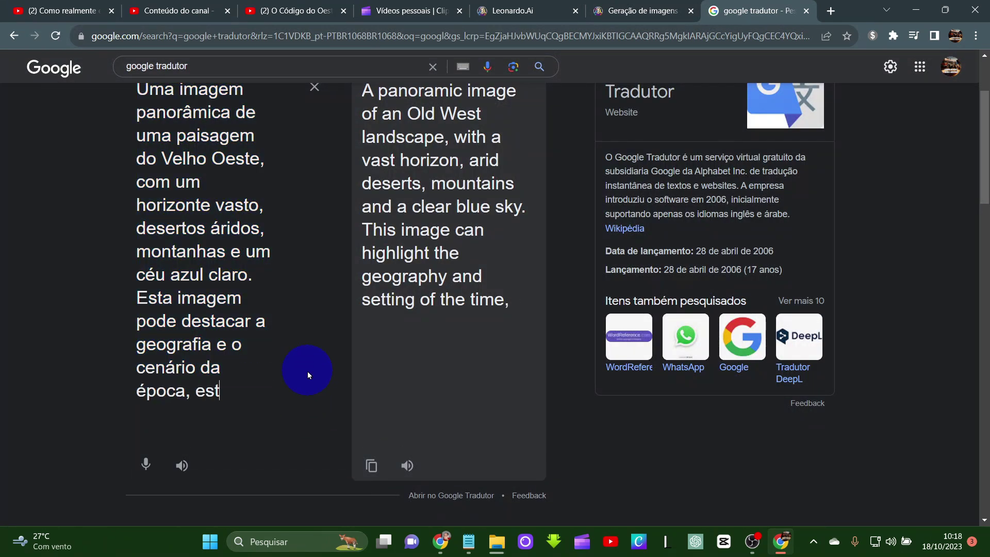
pyautogui.write('ilo hi')
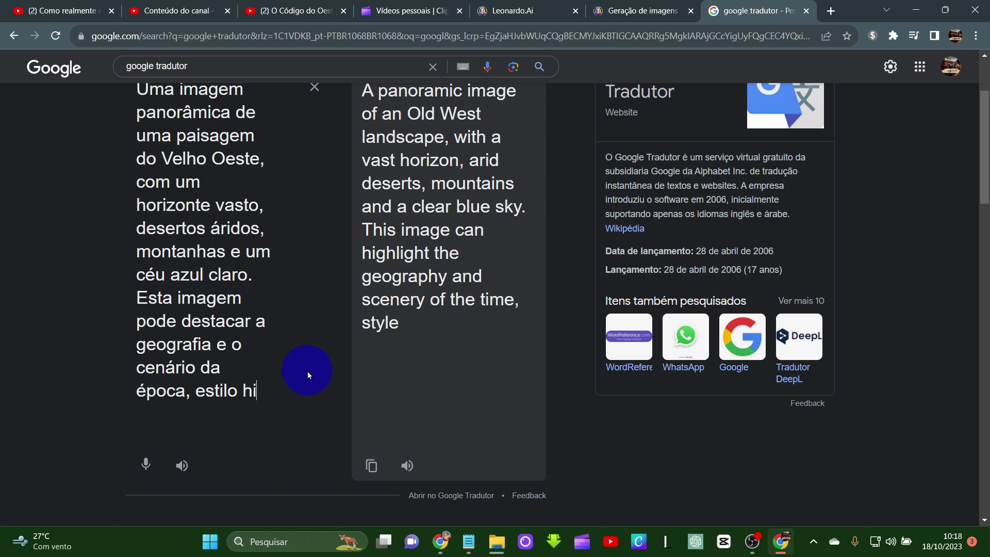
pyautogui.write('per realis')
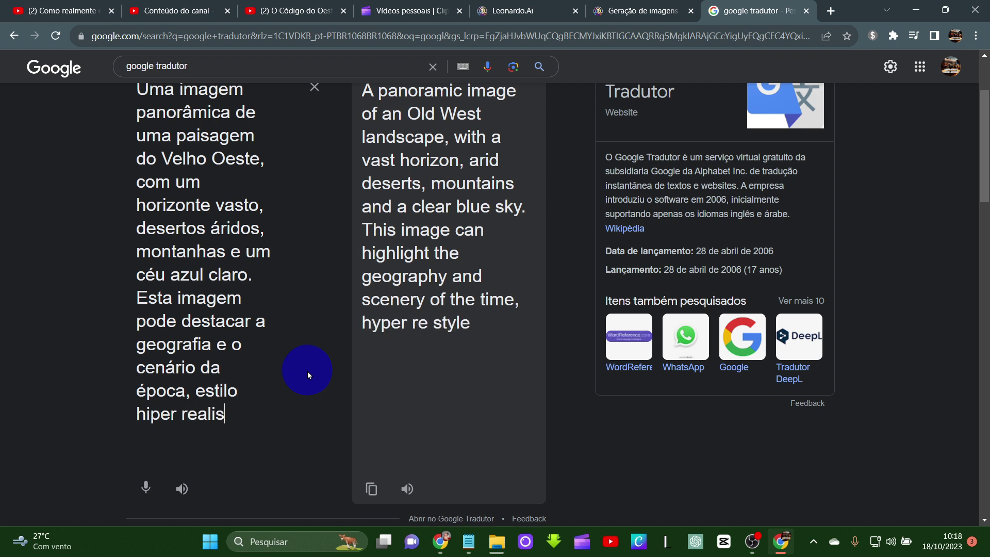
pyautogui.write('ta, ')
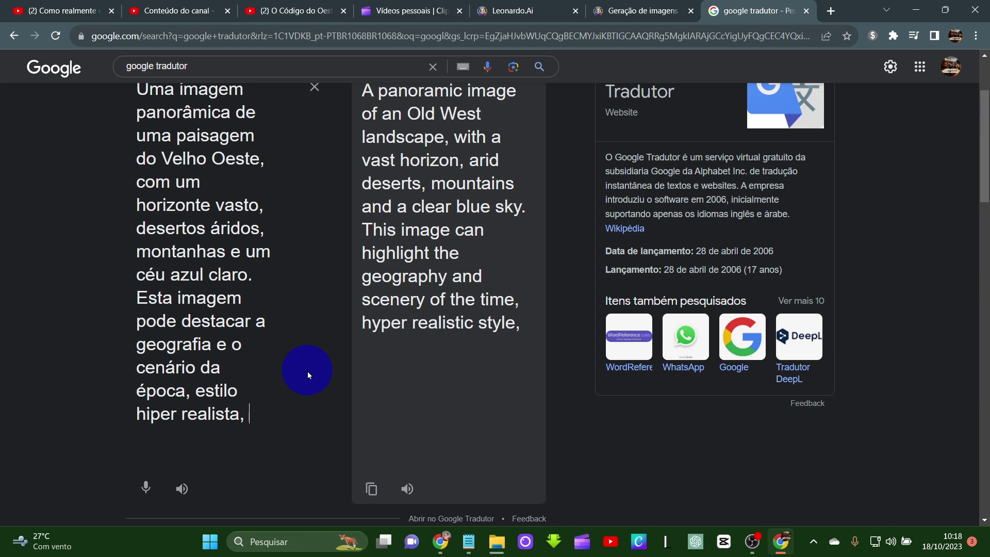
pyautogui.write('8k, hd, ci')
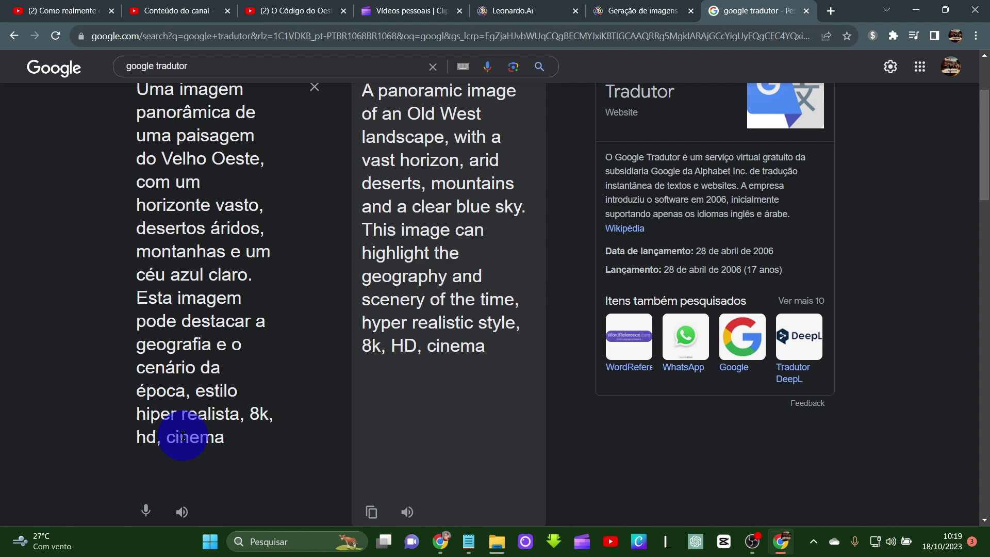
pyautogui.write('nema')
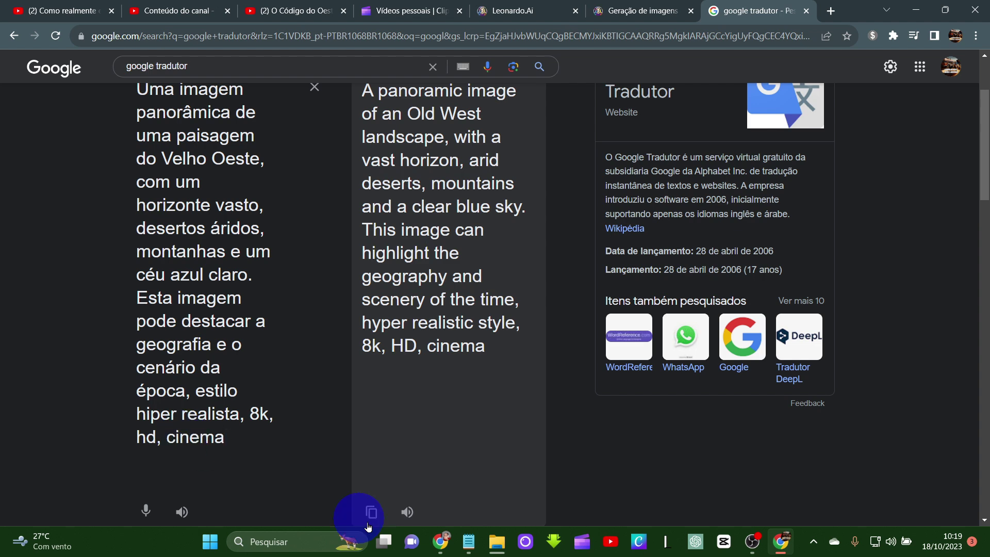
pyautogui.click(380, 511)
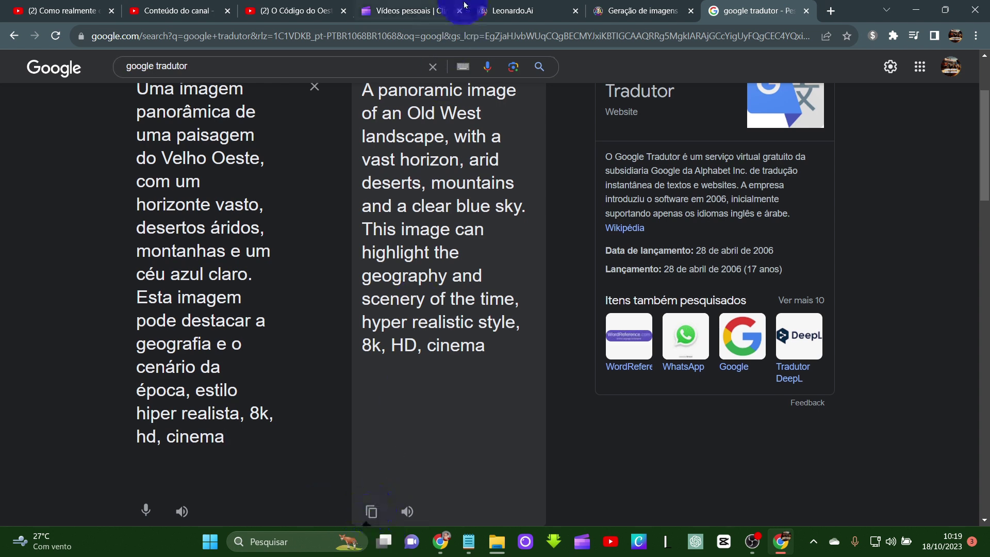
# Step: Switch to Leonardo.Ai's image generation page and paste the English translation as the prompt
pyautogui.click(511, 11)
pyautogui.click(603, 11)
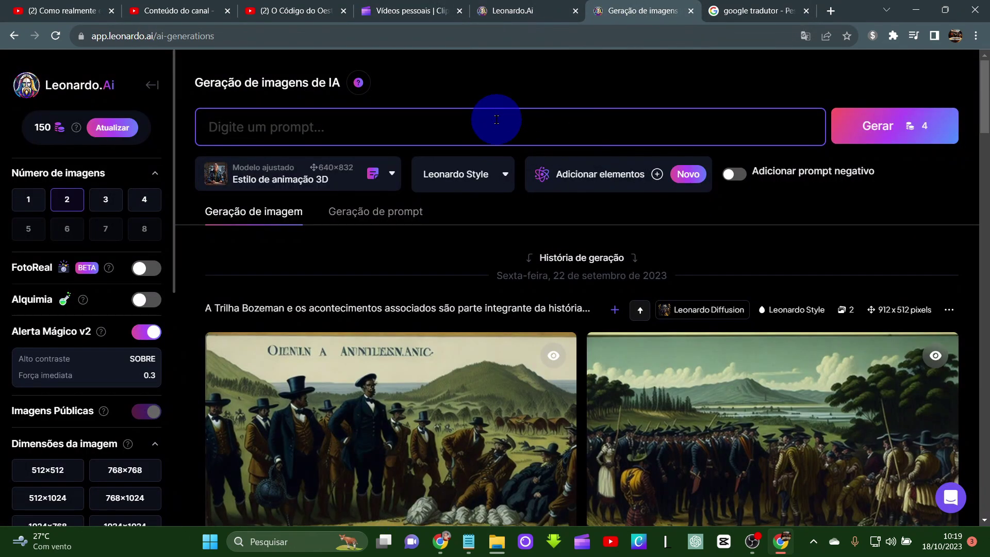
pyautogui.hotkey('ctrl', 'v')
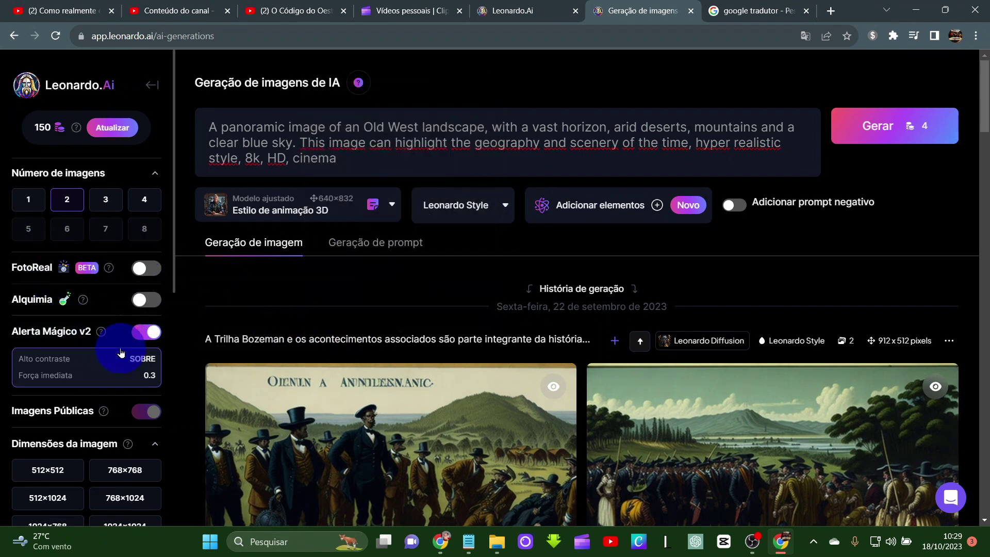
# Step: Set the image aspect ratio to 16:9 and generate the images from the prompt
pyautogui.scroll(-1, 98, 330)
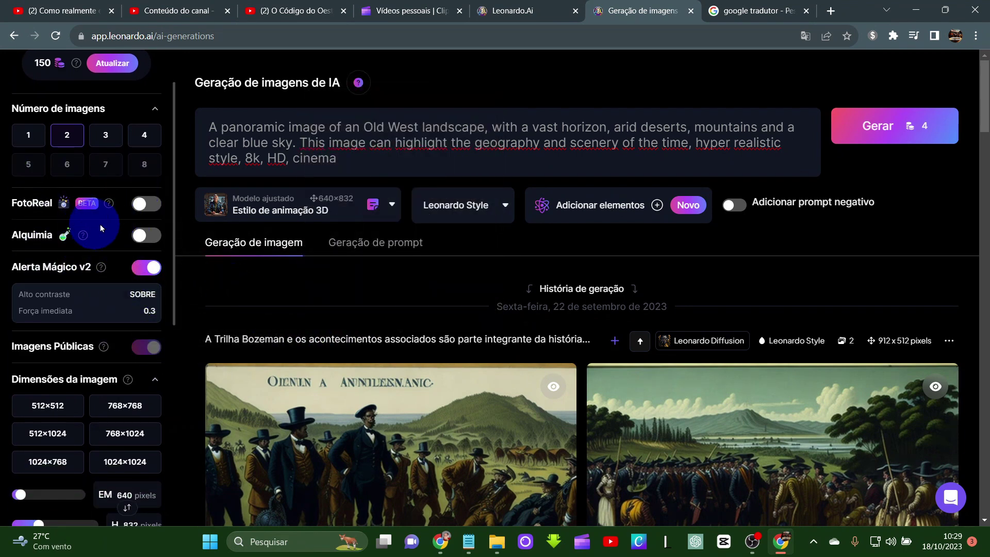
pyautogui.scroll(-1, 149, 283)
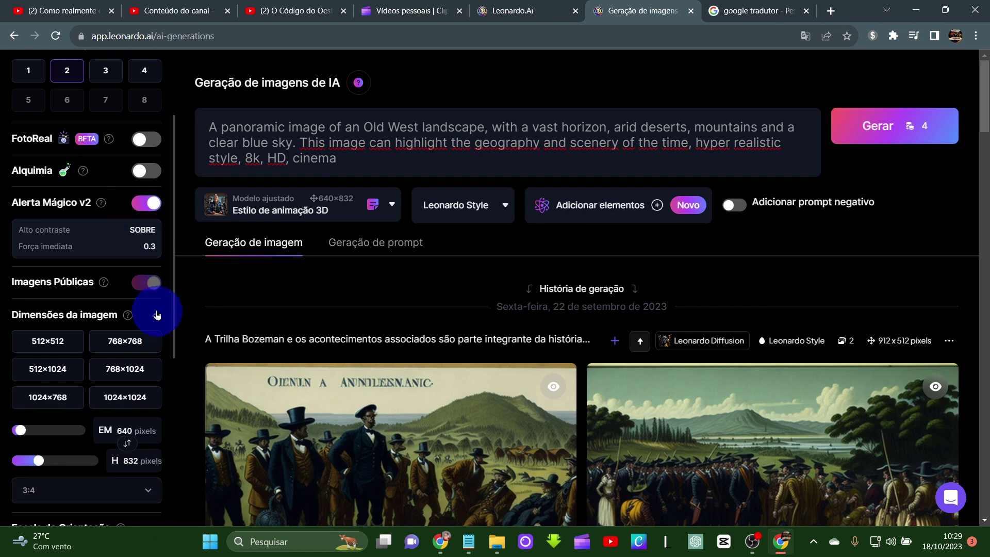
pyautogui.scroll(-2, 156, 310)
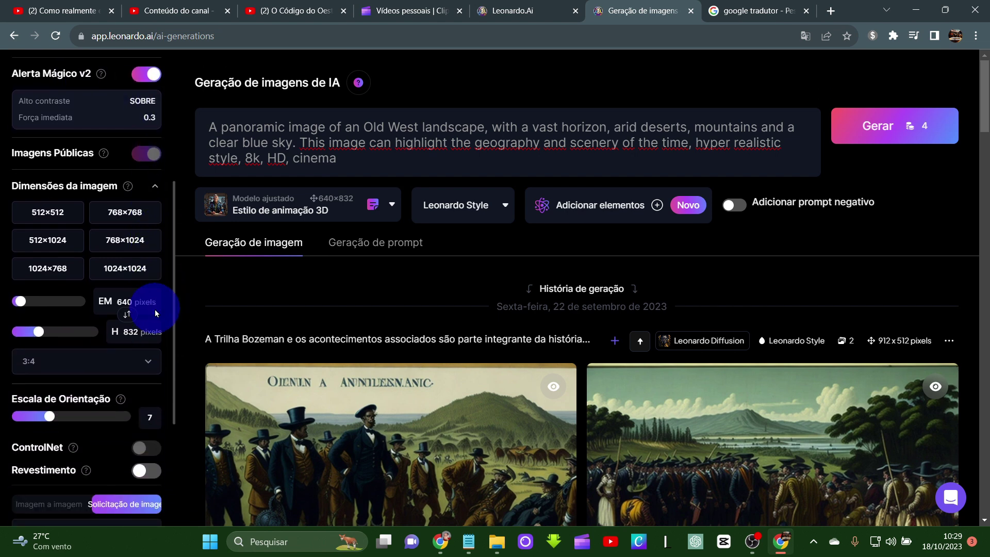
pyautogui.click(146, 360)
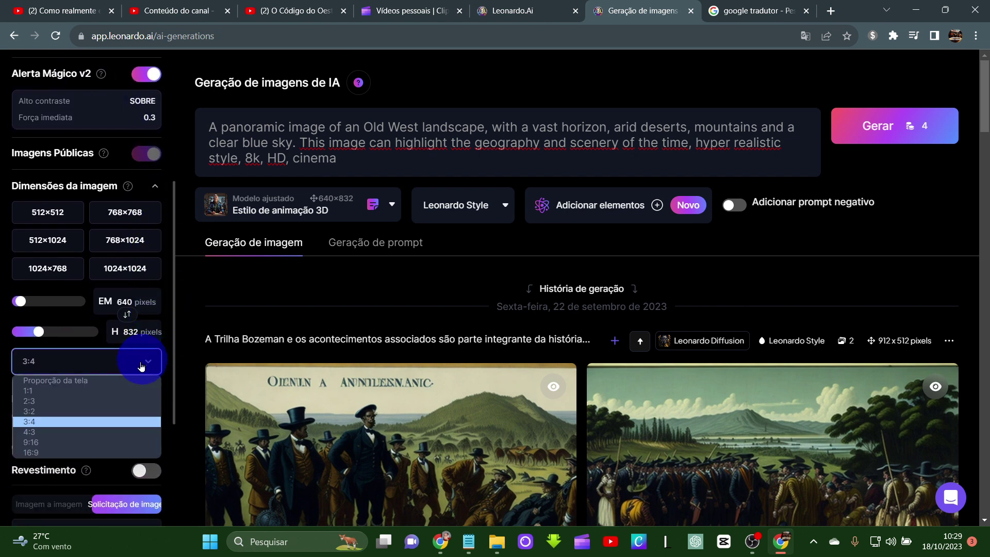
pyautogui.click(72, 453)
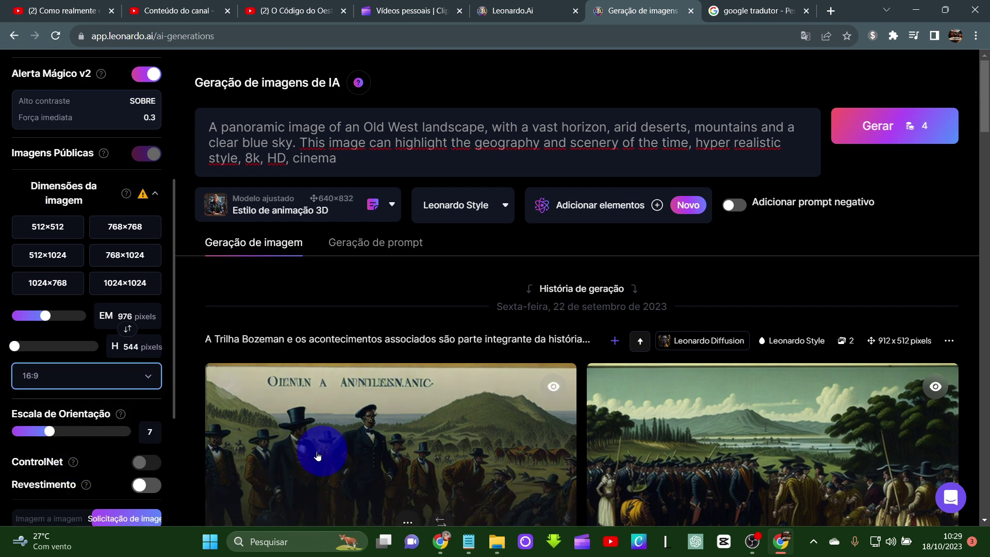
pyautogui.scroll(-1, 258, 454)
pyautogui.scroll(1, 596, 365)
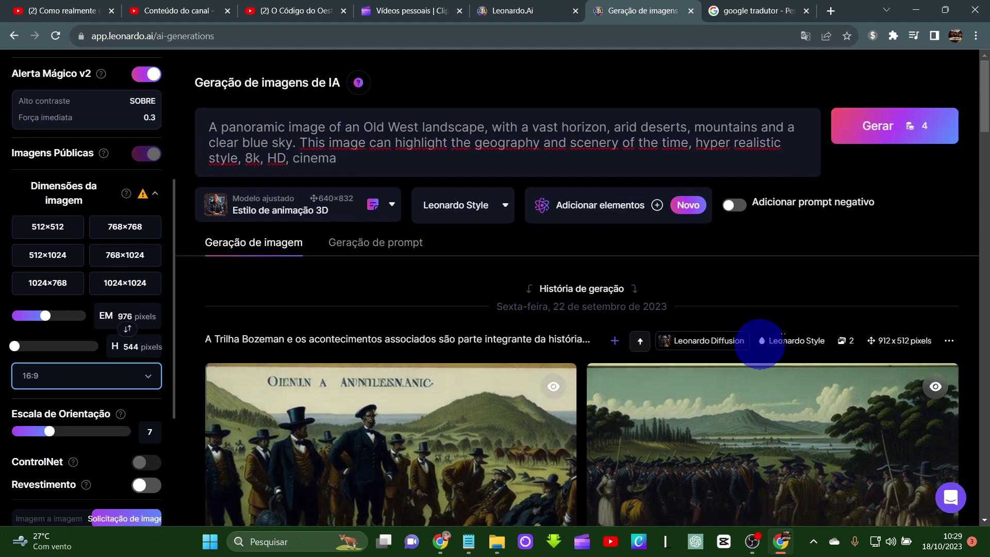
pyautogui.click(880, 135)
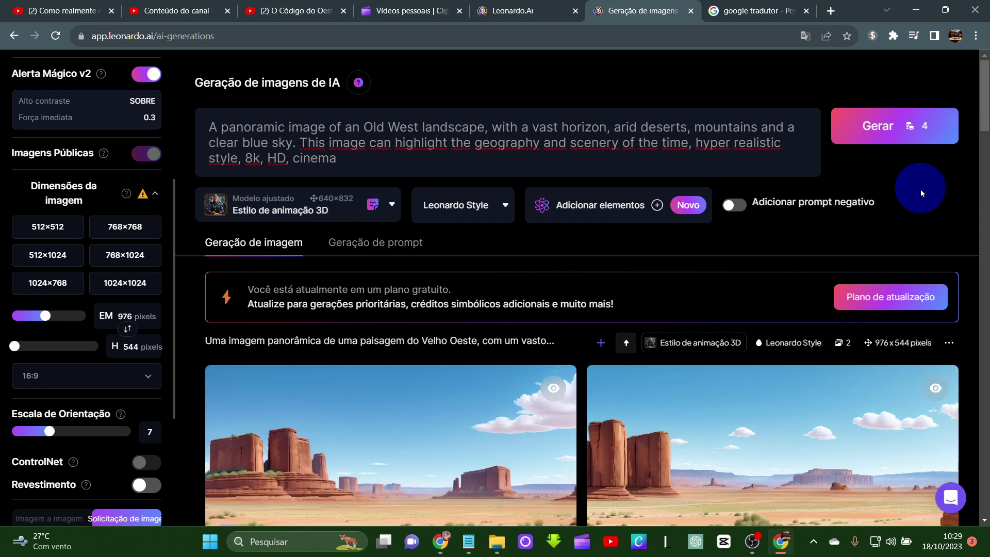
# Step: Download both generated desert landscape images
pyautogui.scroll(-2, 903, 310)
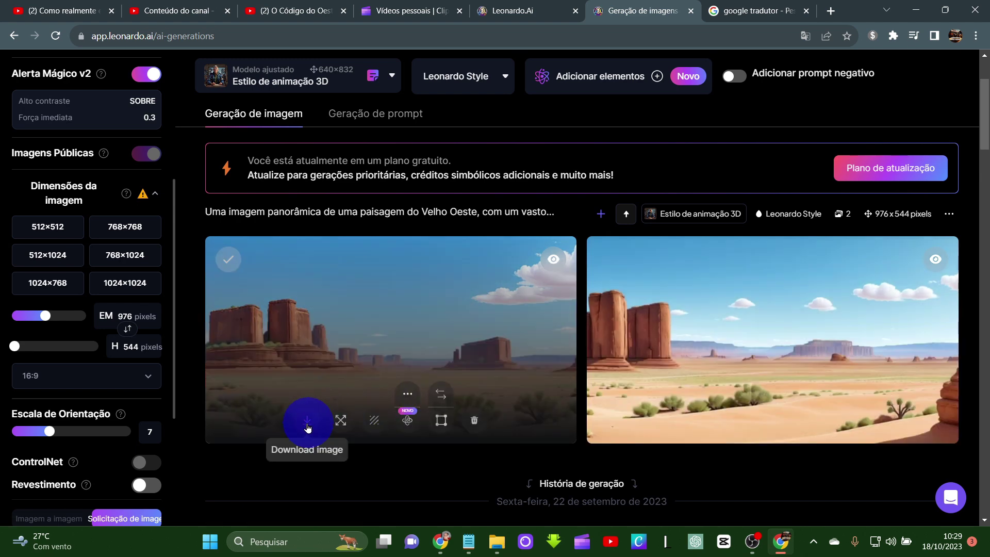
pyautogui.click(307, 424)
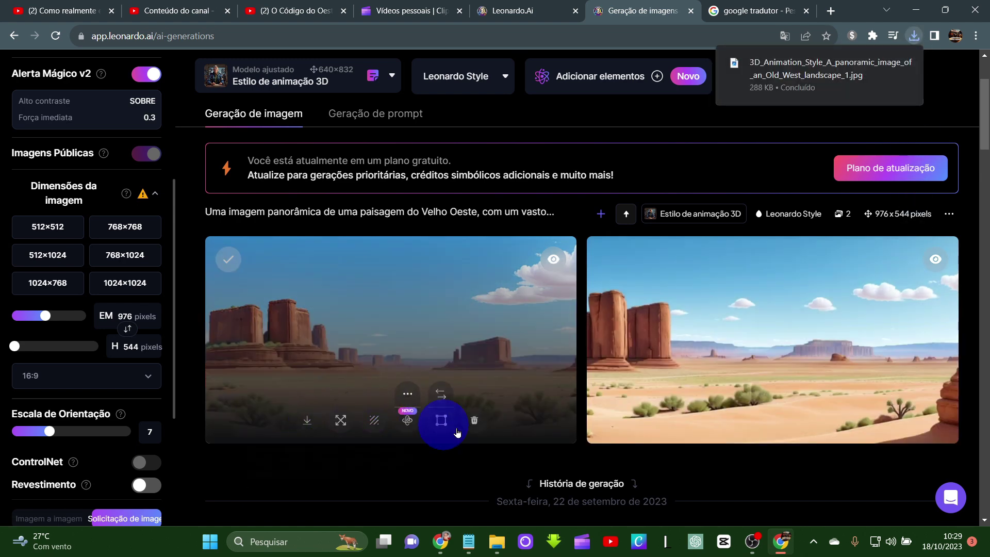
pyautogui.click(687, 436)
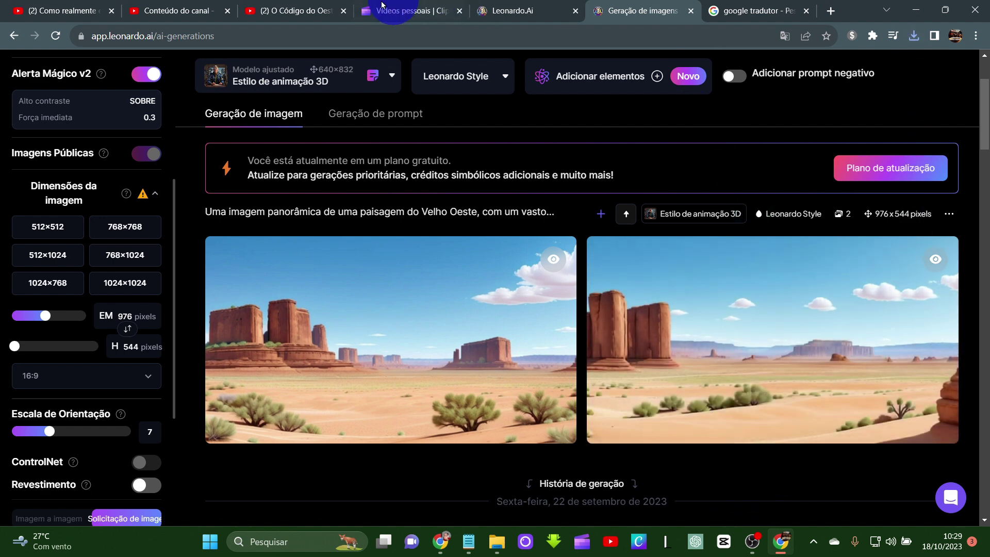
# Step: In Clipchamp, import the two 3D_Animation_Style Old West landscape images from the Downloads folder
pyautogui.click(395, 10)
pyautogui.click(122, 67)
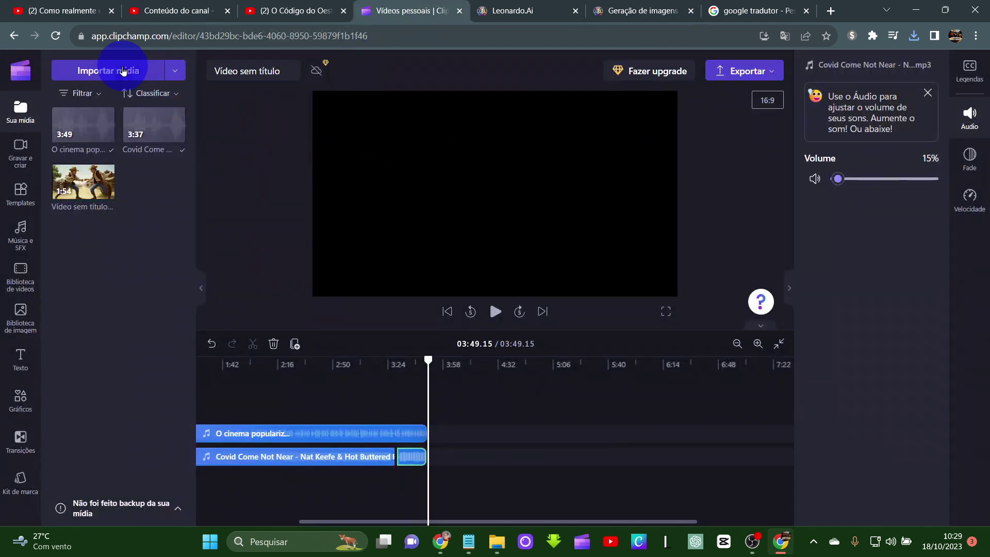
pyautogui.click(219, 155)
pyautogui.keyDown('ctrl'); pyautogui.click(289, 155); pyautogui.keyUp('ctrl')
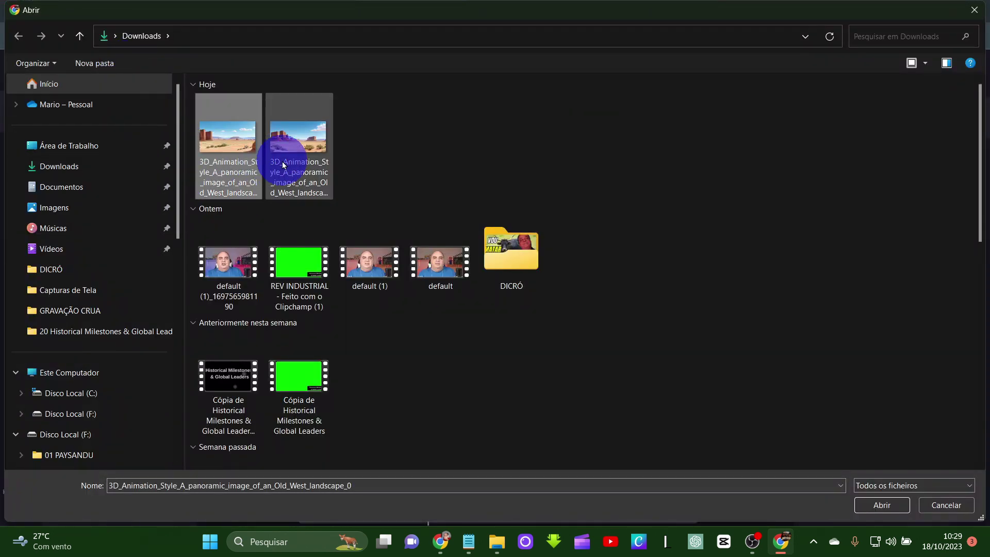
pyautogui.click(871, 507)
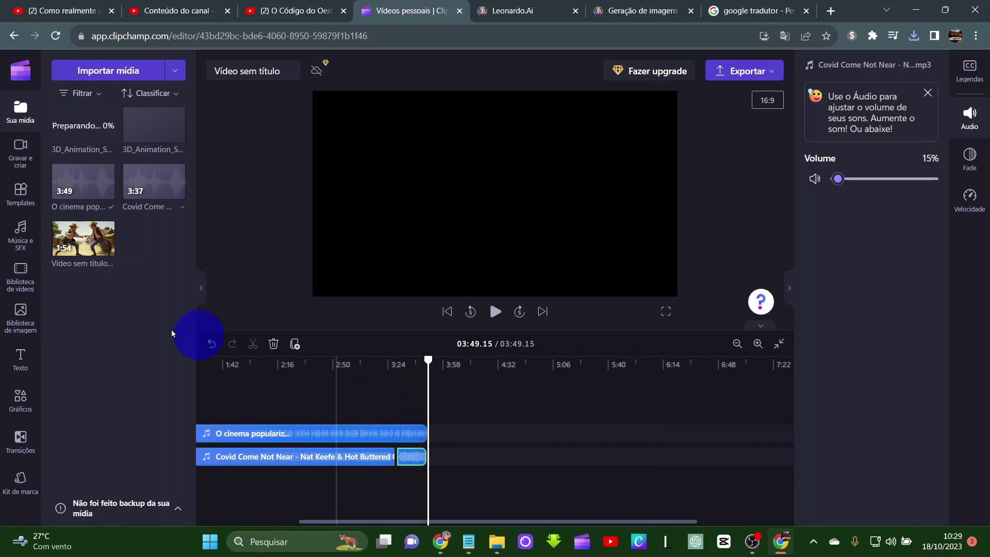
# Step: Place the first desert image at 0 on a track above the narration and extend its duration to about 8 seconds
pyautogui.moveTo(70, 131); pyautogui.dragTo(194, 404)
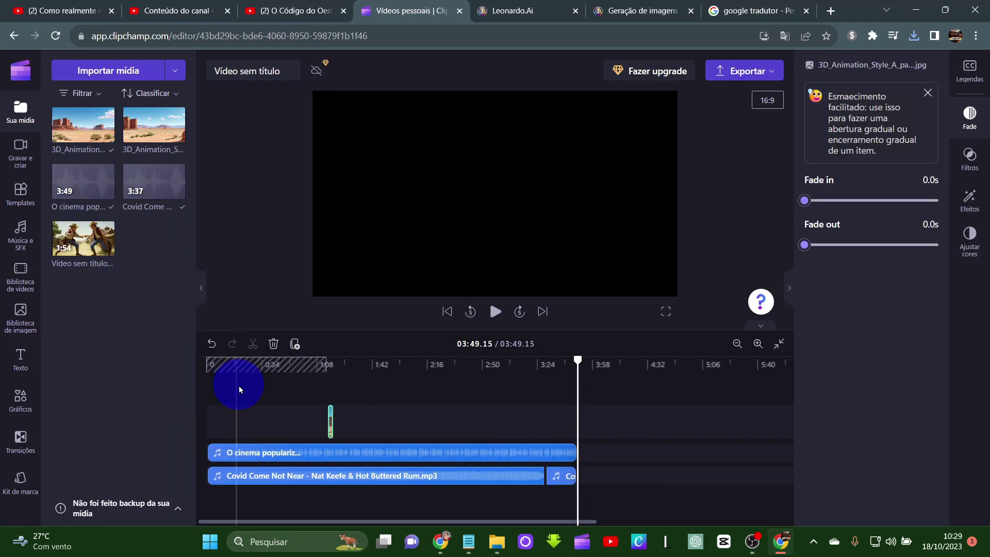
pyautogui.click(267, 423)
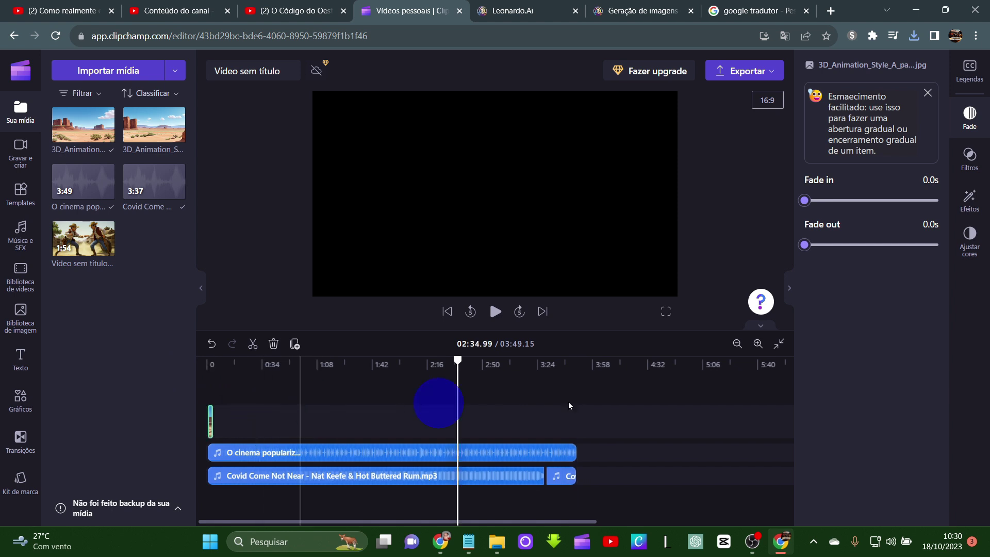
pyautogui.click(757, 344)
pyautogui.click(543, 522)
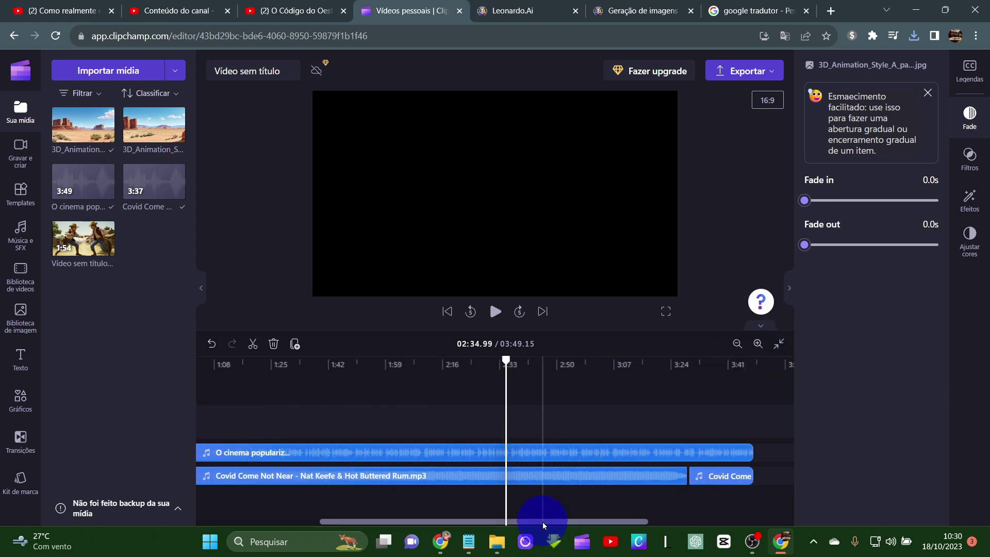
pyautogui.moveTo(543, 525); pyautogui.dragTo(210, 521)
pyautogui.moveTo(224, 419); pyautogui.dragTo(236, 419)
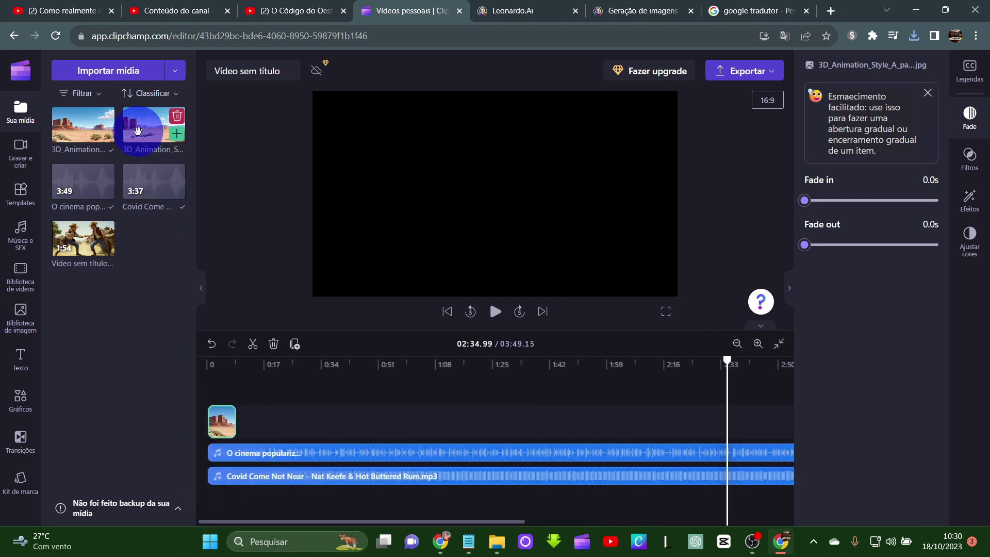
# Step: Place the second desert image directly after the first one on the image track
pyautogui.moveTo(137, 130); pyautogui.dragTo(262, 416)
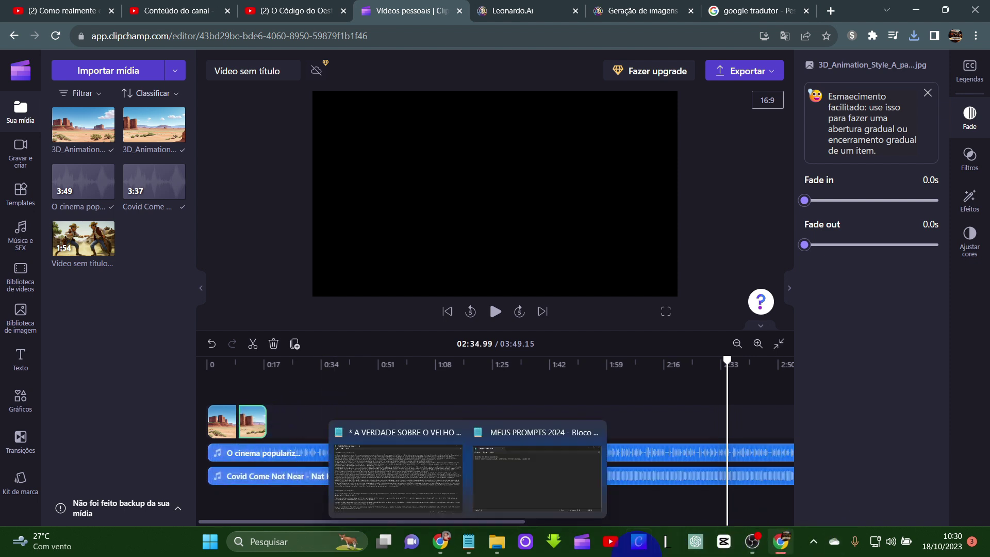
# Step: Copy the "Cowboys e xerifes" prompt description from the A VERDADE SOBRE O VELHO OESTE notes in Notepad
pyautogui.click(537, 552)
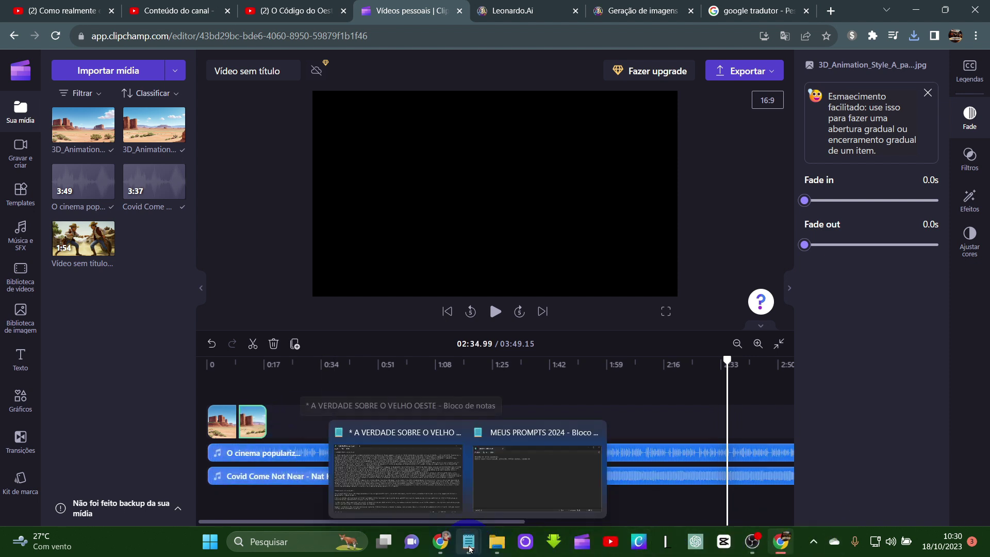
pyautogui.click(408, 494)
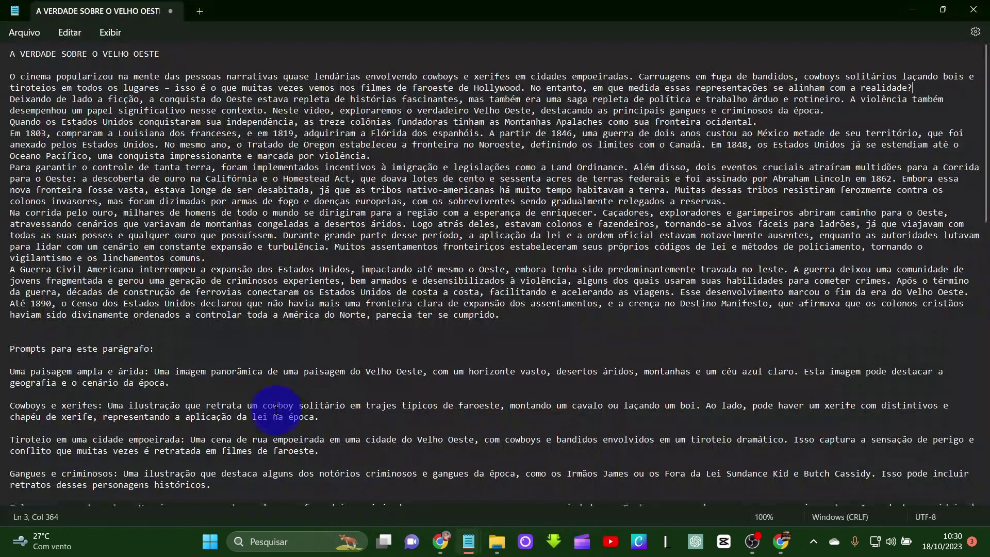
pyautogui.scroll(-3, 277, 407)
pyautogui.moveTo(320, 333); pyautogui.dragTo(107, 321)
pyautogui.rightClick(140, 318)
pyautogui.click(181, 129)
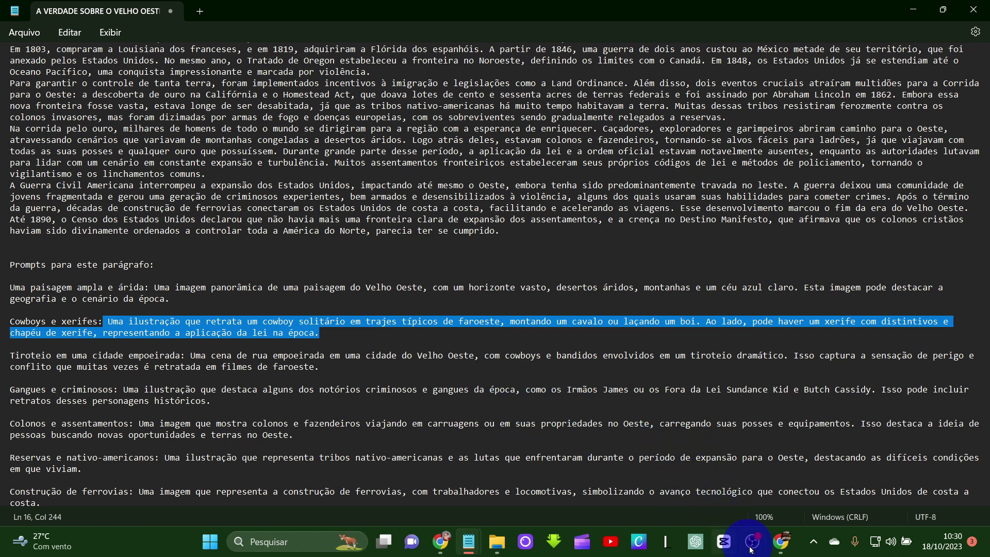
pyautogui.moveTo(760, 553)
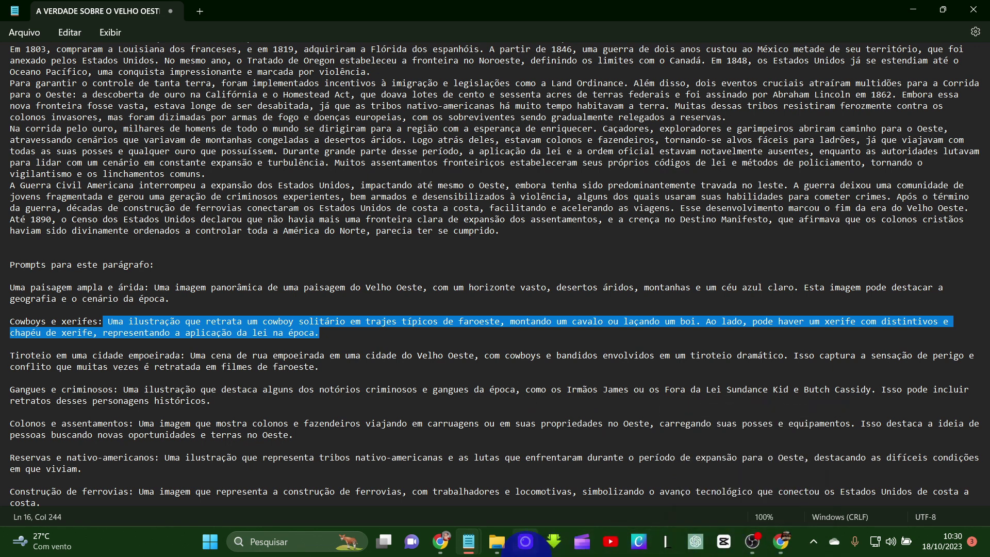
pyautogui.moveTo(450, 551)
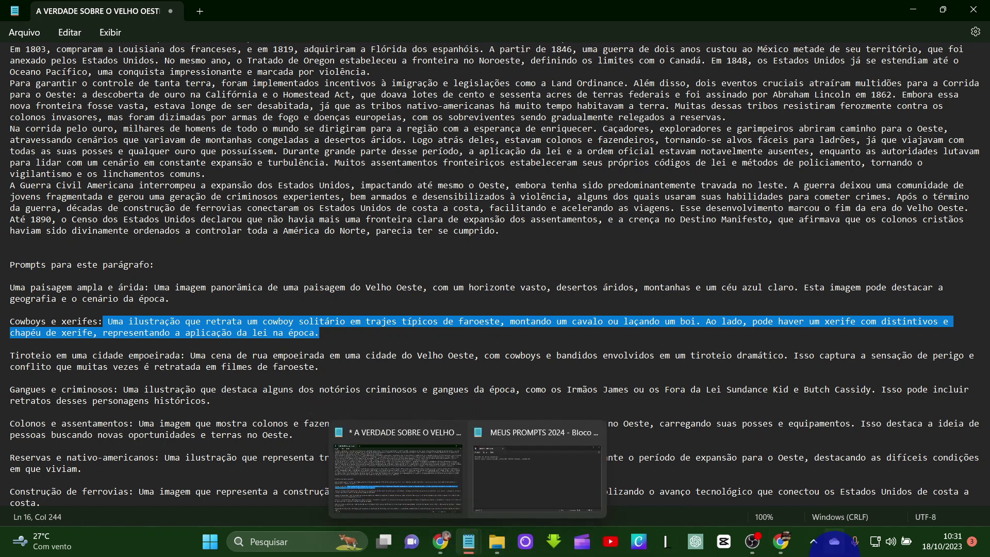
# Step: In Google Tradutor, replace the landscape description with the copied cowboy text, keeping the style ending, and copy the English translation
pyautogui.click(783, 543)
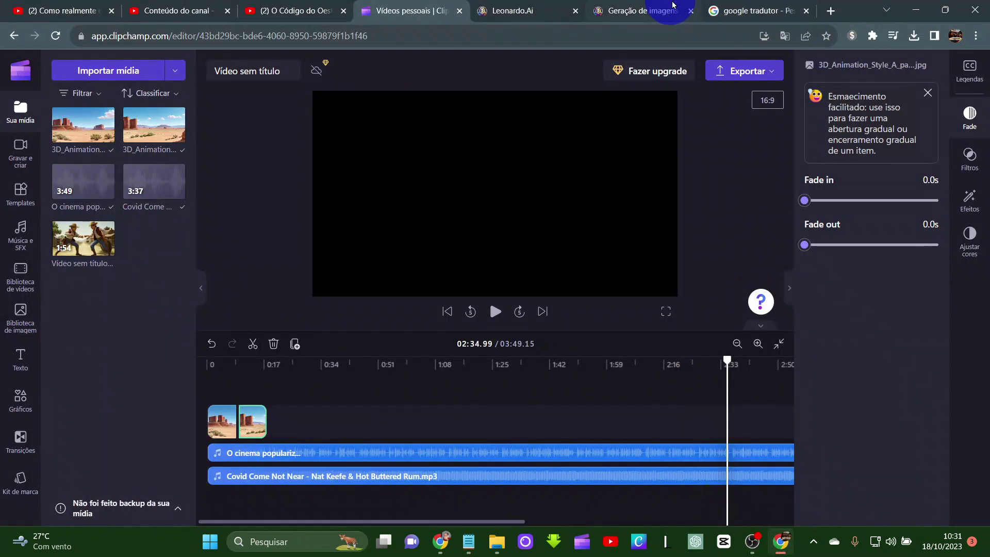
pyautogui.click(738, 9)
pyautogui.moveTo(190, 391); pyautogui.dragTo(107, 60)
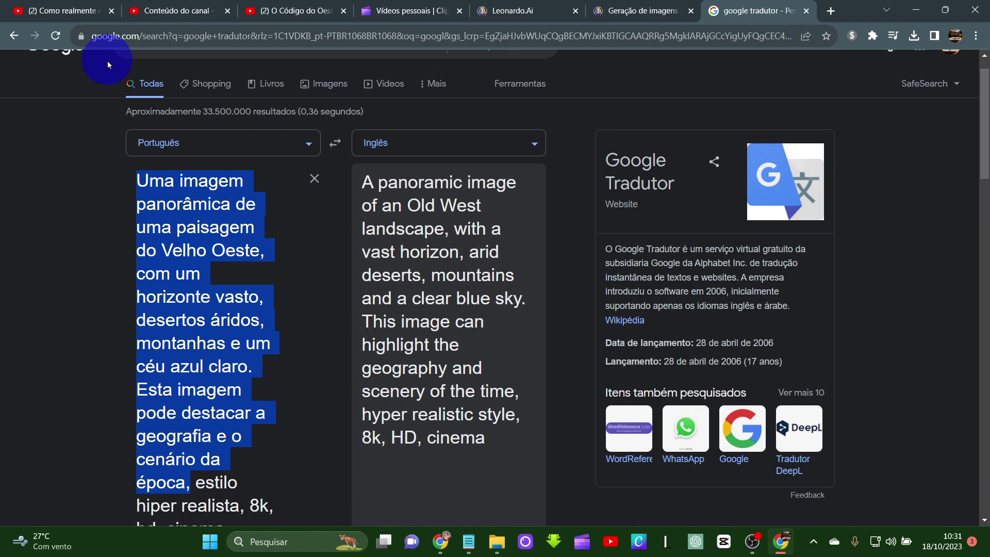
pyautogui.hotkey('ctrl', 'v')
pyautogui.scroll(-5, 497, 197)
pyautogui.click(371, 370)
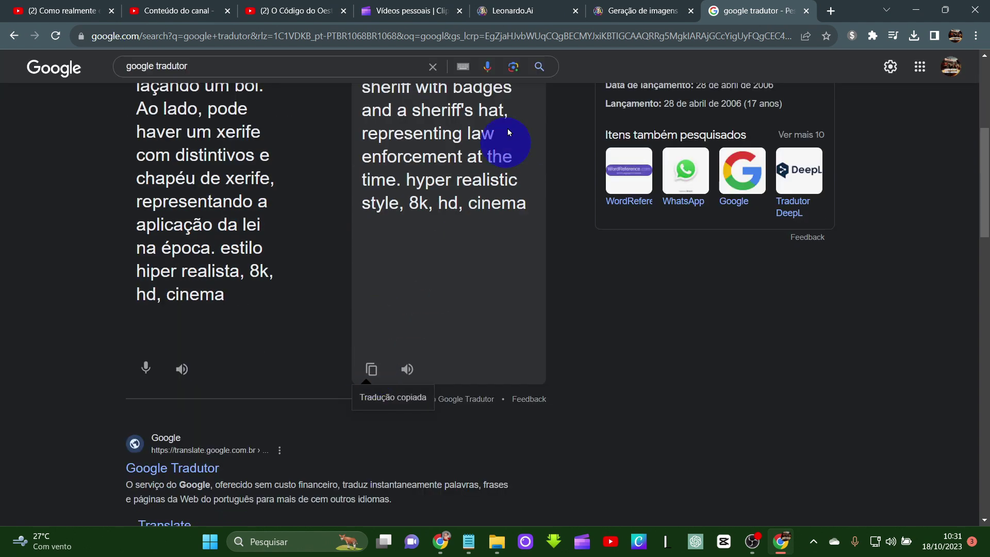
# Step: In Leonardo.Ai, replace the landscape prompt with the translated prompt about a lone cowboy and a sheriff
pyautogui.click(637, 10)
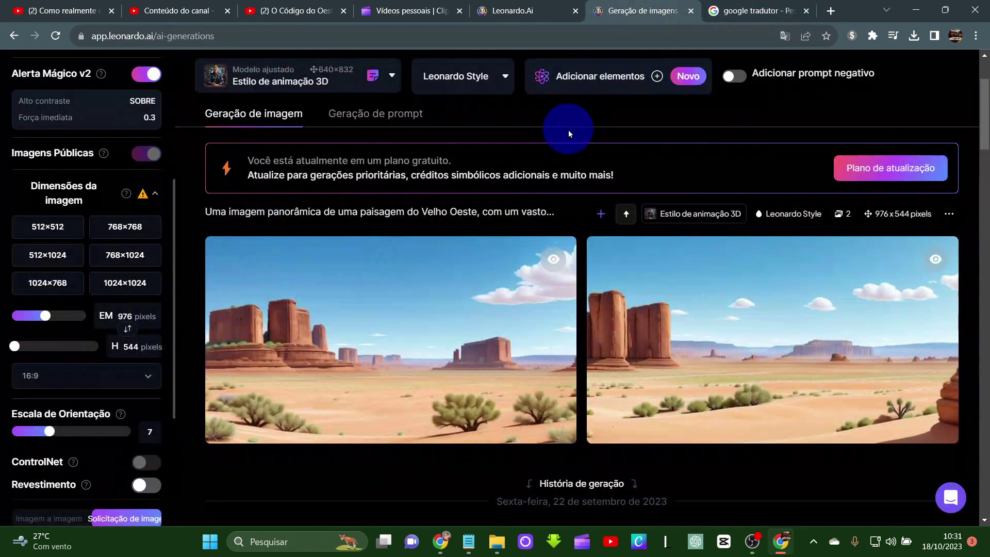
pyautogui.scroll(3, 567, 131)
pyautogui.click(349, 161)
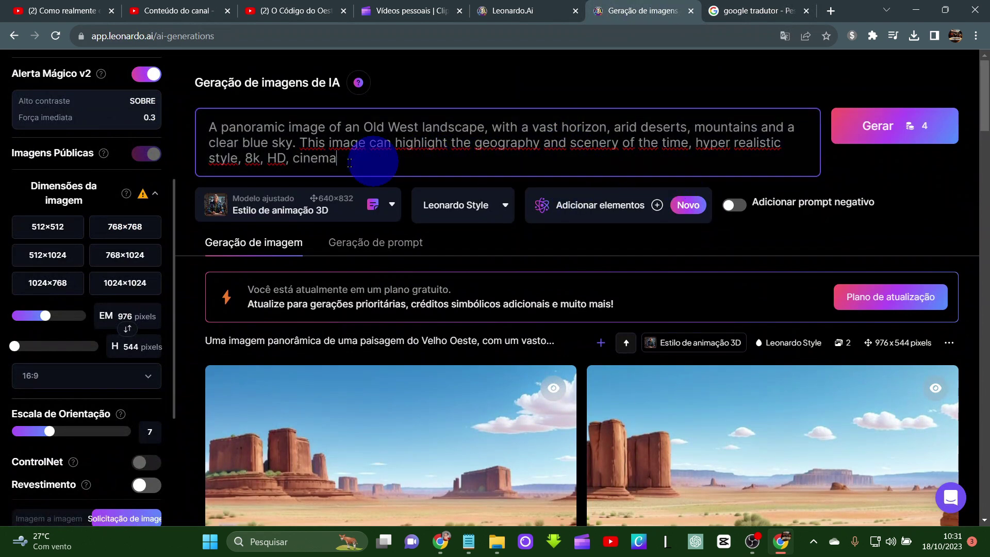
pyautogui.moveTo(349, 161); pyautogui.dragTo(157, 114)
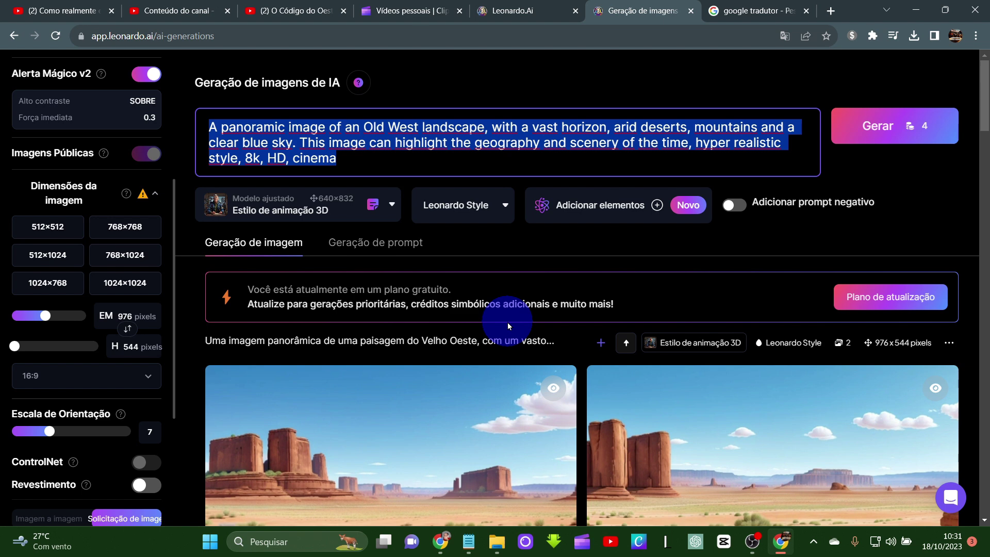
pyautogui.hotkey('ctrl', 'v')
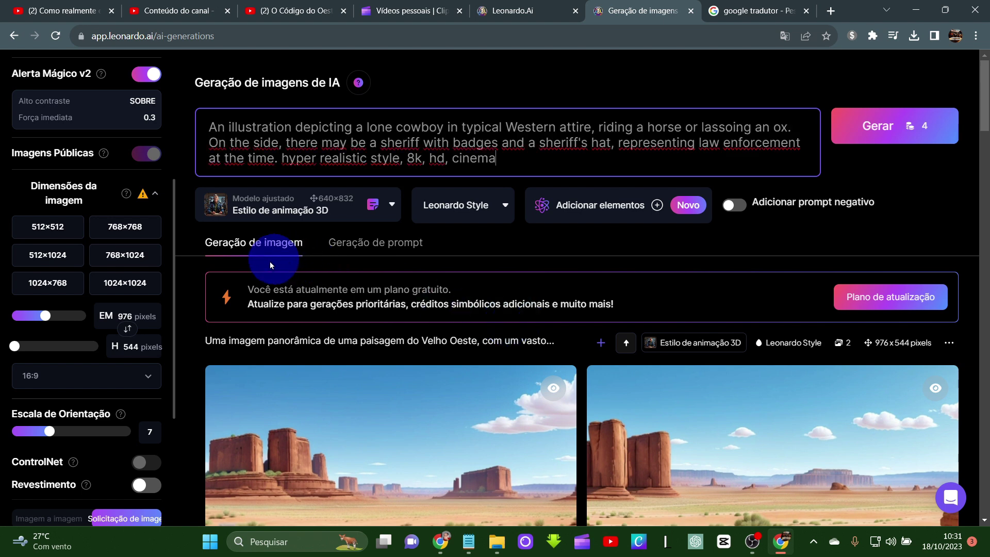
# Step: Generate two 16:9 images from the cowboy prompt in 3D Animation Style
pyautogui.scroll(-1, 206, 319)
pyautogui.scroll(4, 144, 376)
pyautogui.scroll(2, 145, 381)
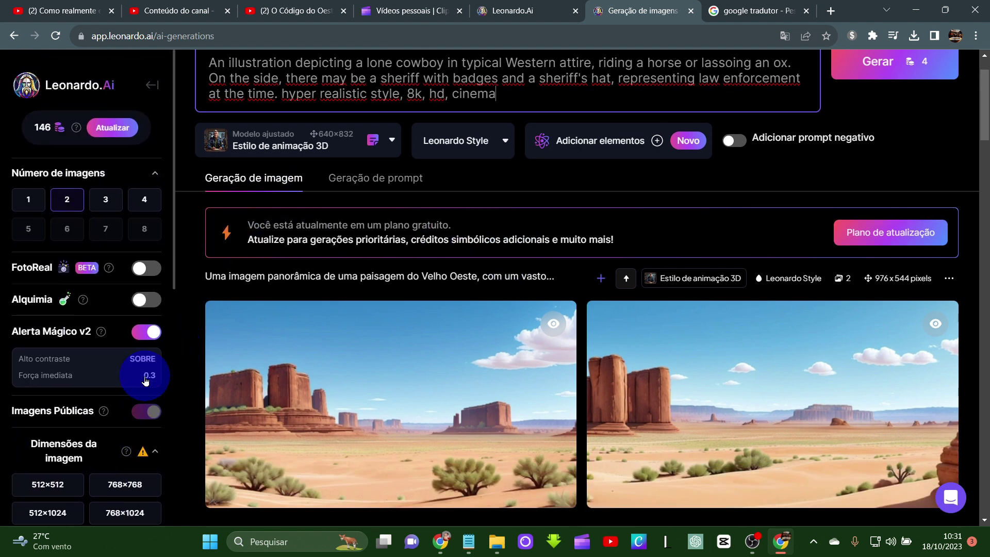
pyautogui.scroll(2, 775, 193)
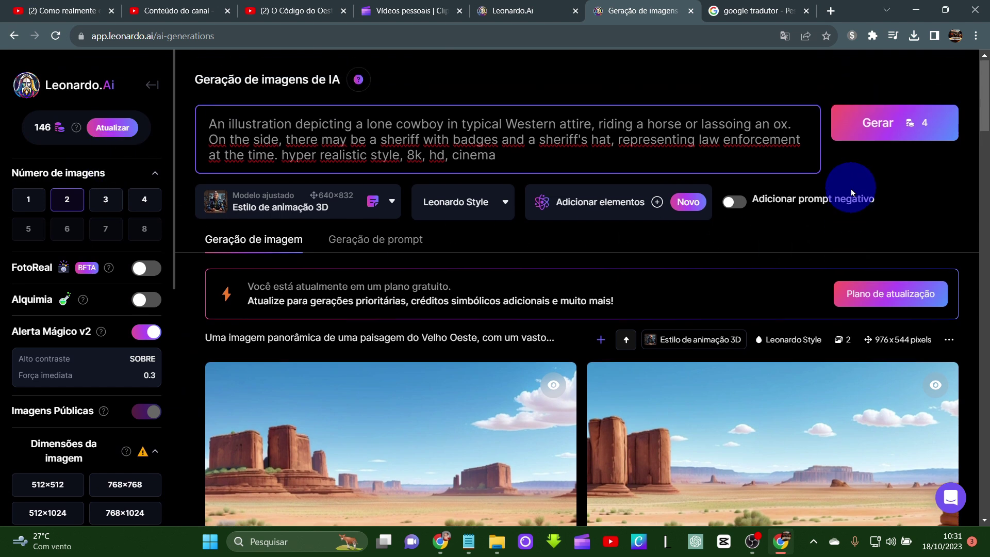
pyautogui.click(875, 126)
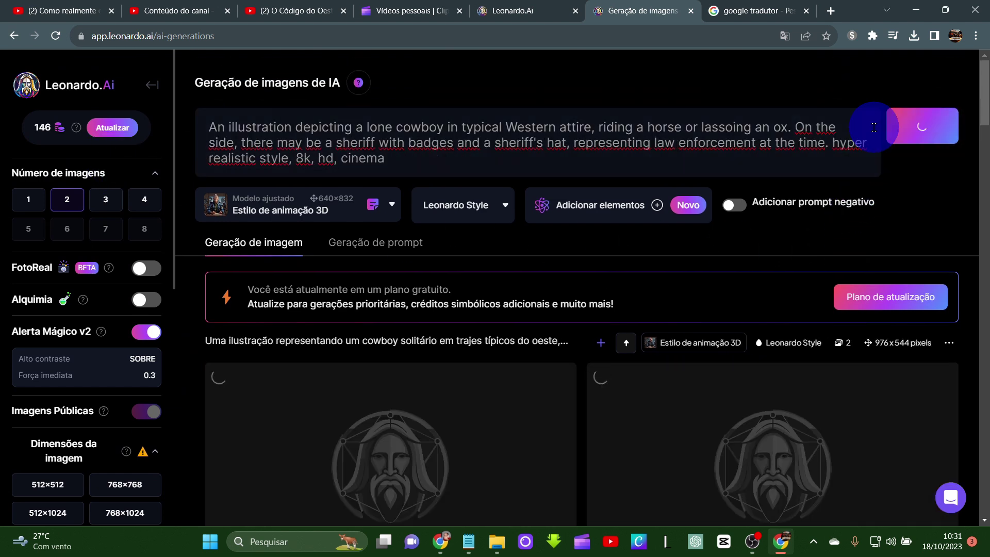
# Step: Download both generated cowboy images
pyautogui.scroll(-3, 827, 258)
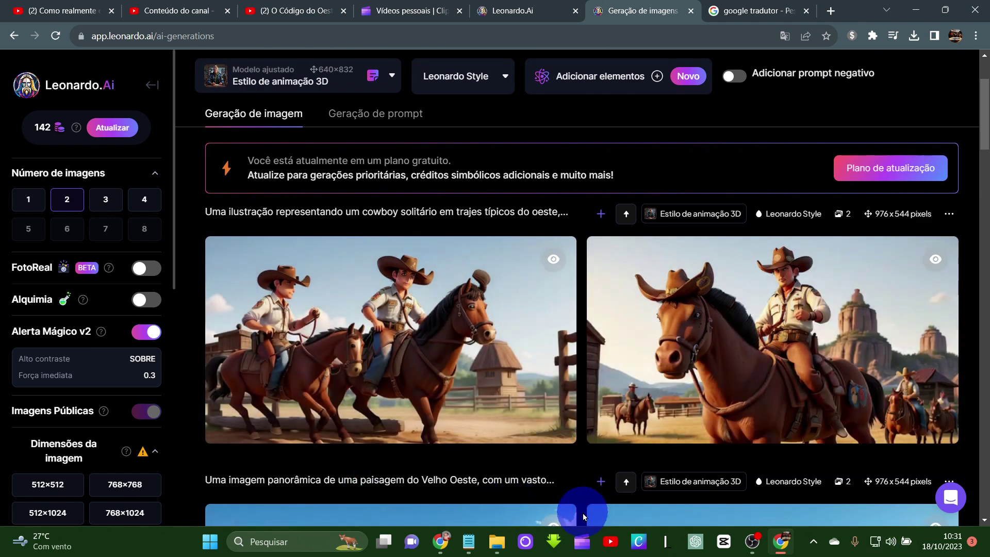
pyautogui.moveTo(420, 343)
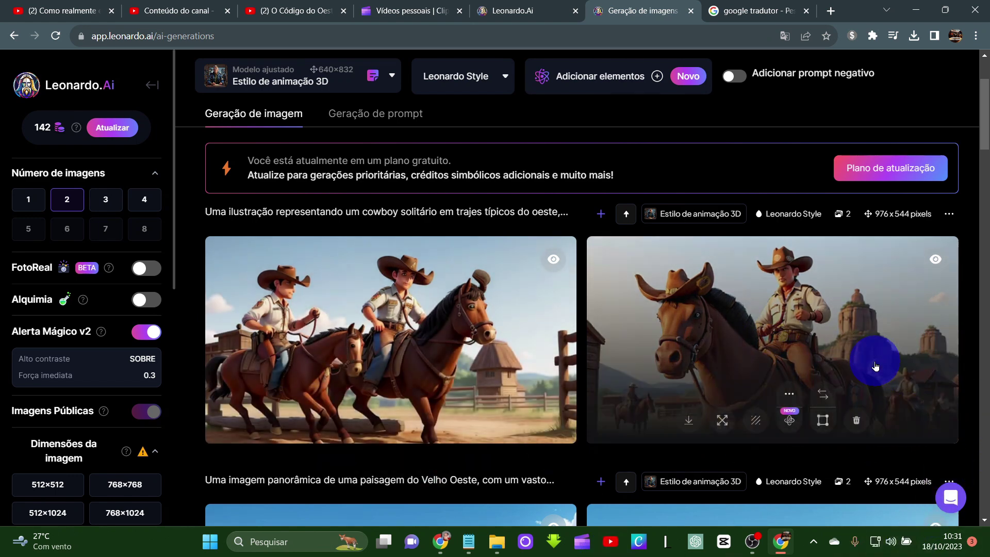
pyautogui.scroll(-1, 954, 453)
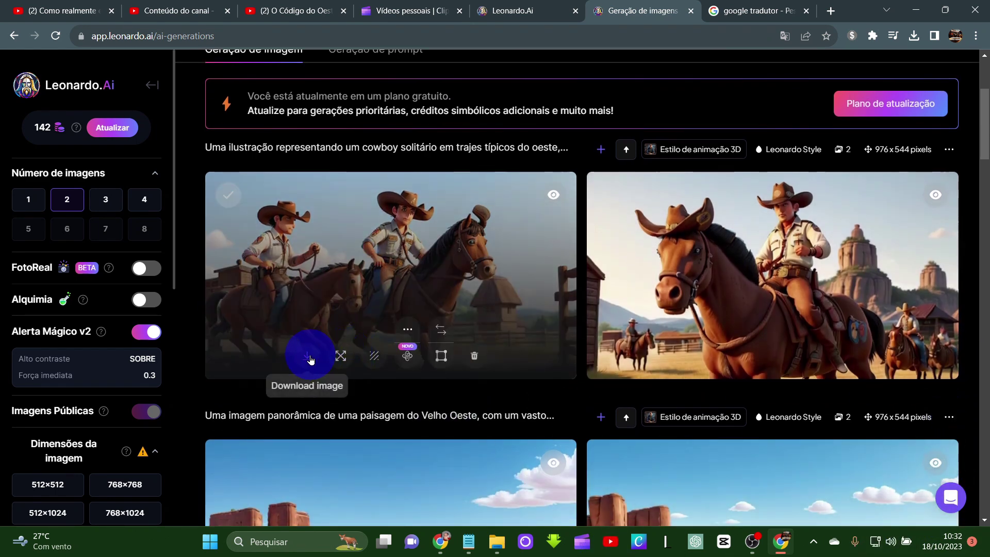
# Step: In Clipchamp, import the two lone cowboy images from the Downloads folder and add them to the timeline after the desert images
pyautogui.click(421, 9)
pyautogui.click(110, 68)
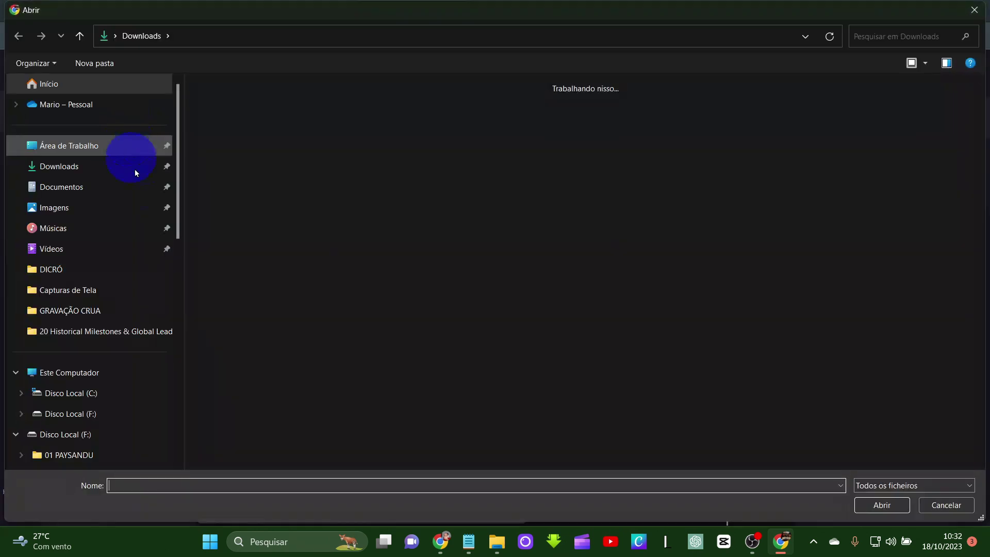
pyautogui.click(231, 157)
pyautogui.keyDown('ctrl'); pyautogui.click(298, 157); pyautogui.keyUp('ctrl')
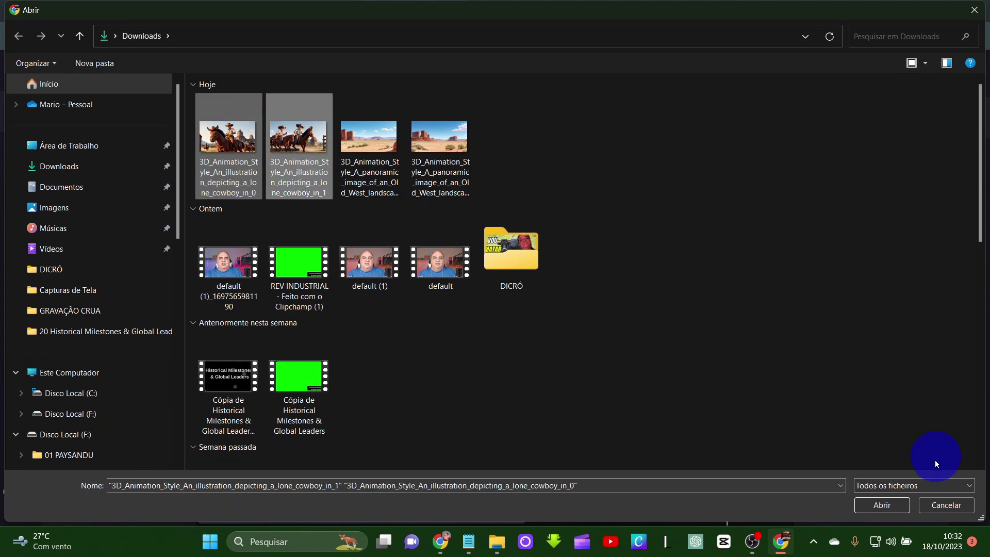
pyautogui.click(886, 496)
pyautogui.click(461, 541)
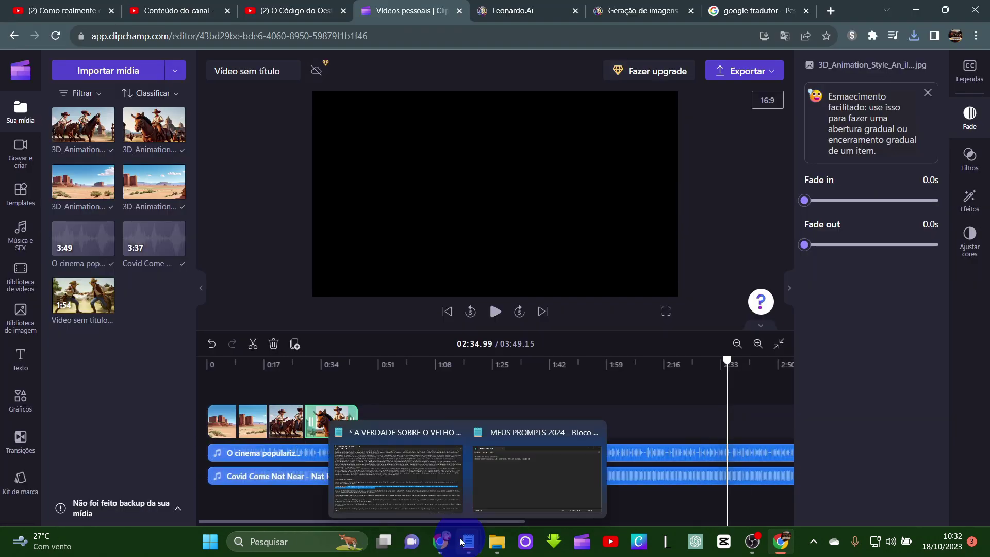
pyautogui.moveTo(448, 545)
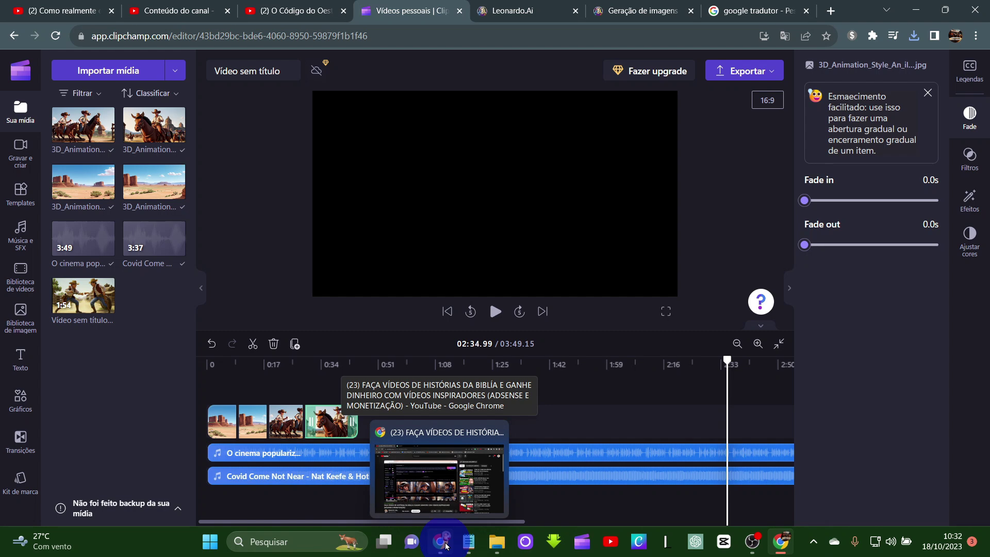
pyautogui.click(447, 545)
pyautogui.click(783, 546)
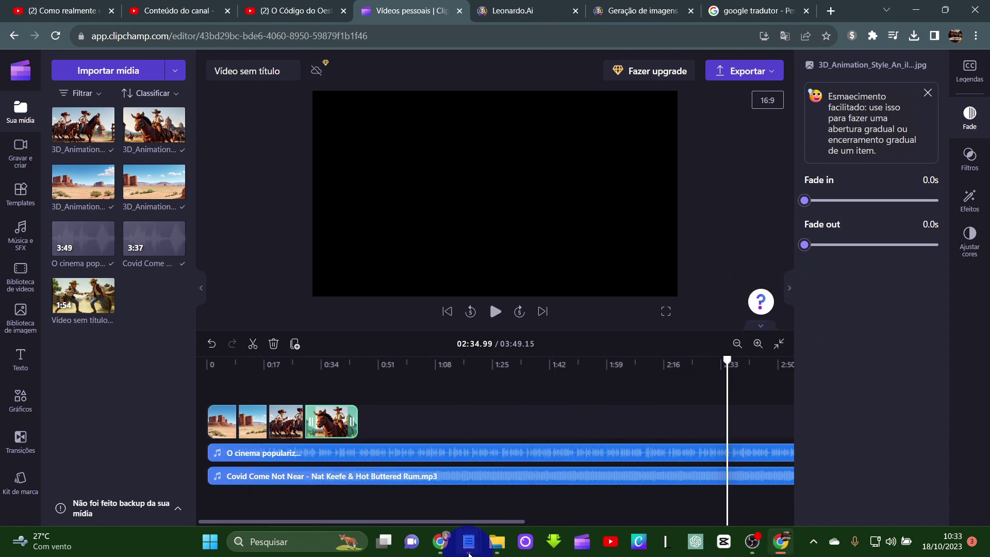
# Step: Copy the "Tiroteio em uma cidade empoeirada" prompt description from the Old West notes in Notepad
pyautogui.moveTo(468, 552)
pyautogui.click(398, 457)
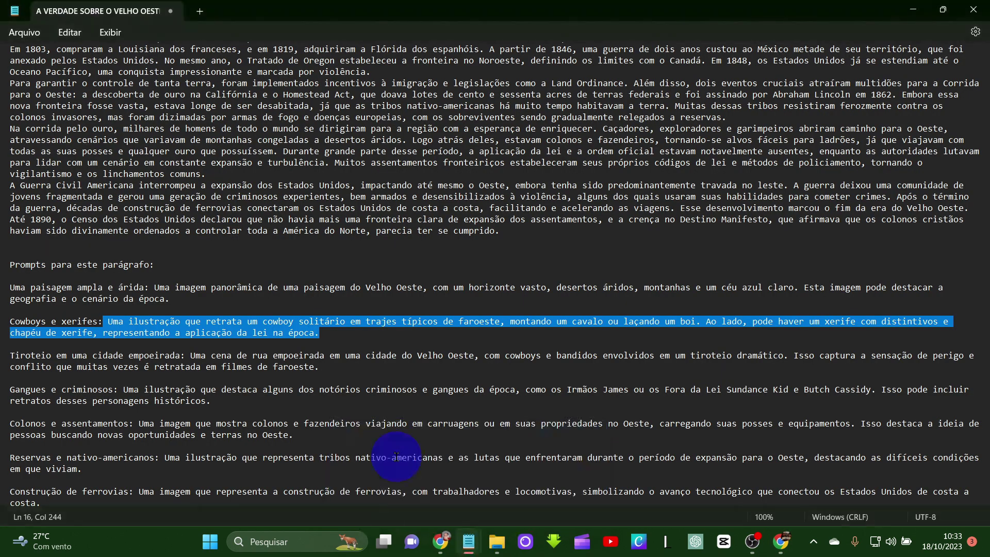
pyautogui.moveTo(187, 356); pyautogui.dragTo(242, 378)
pyautogui.hotkey('ctrl', 'c')
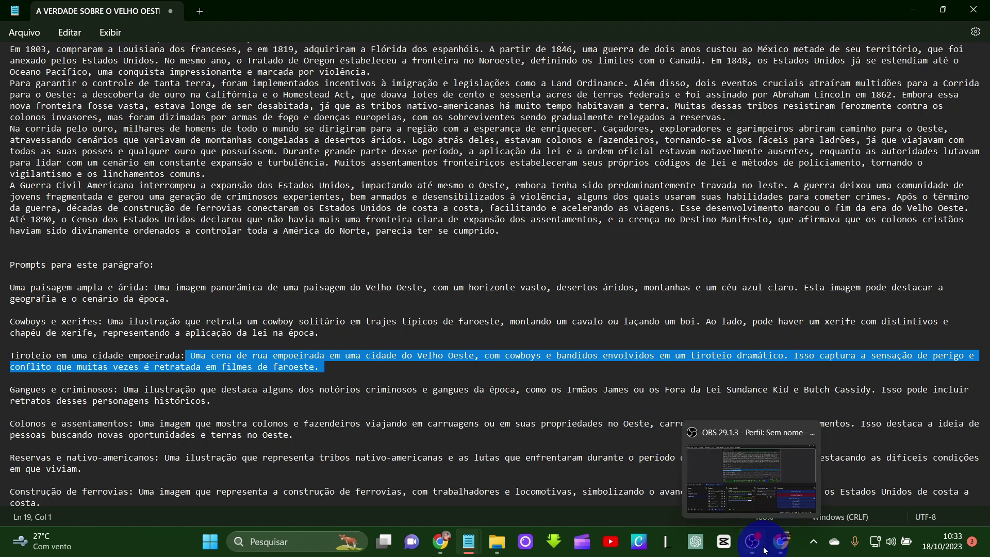
pyautogui.moveTo(778, 547)
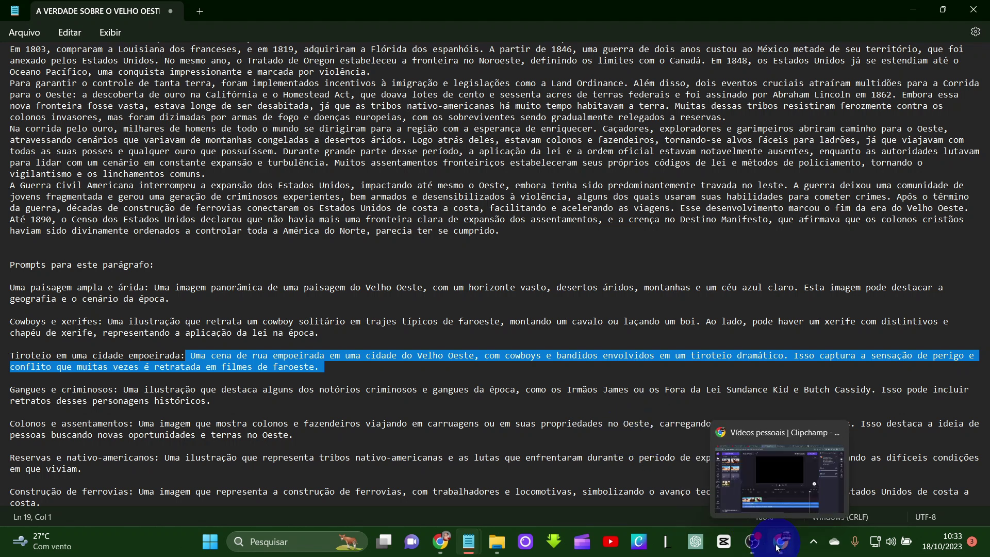
pyautogui.rightClick(272, 369)
pyautogui.click(315, 231)
# Step: In Google Tradutor, paste the shootout description before the "estilo hiper realista, 8k, hd, cinema" ending and copy the English translation
pyautogui.click(778, 542)
pyautogui.click(755, 10)
pyautogui.hotkey('ctrl', 'v')
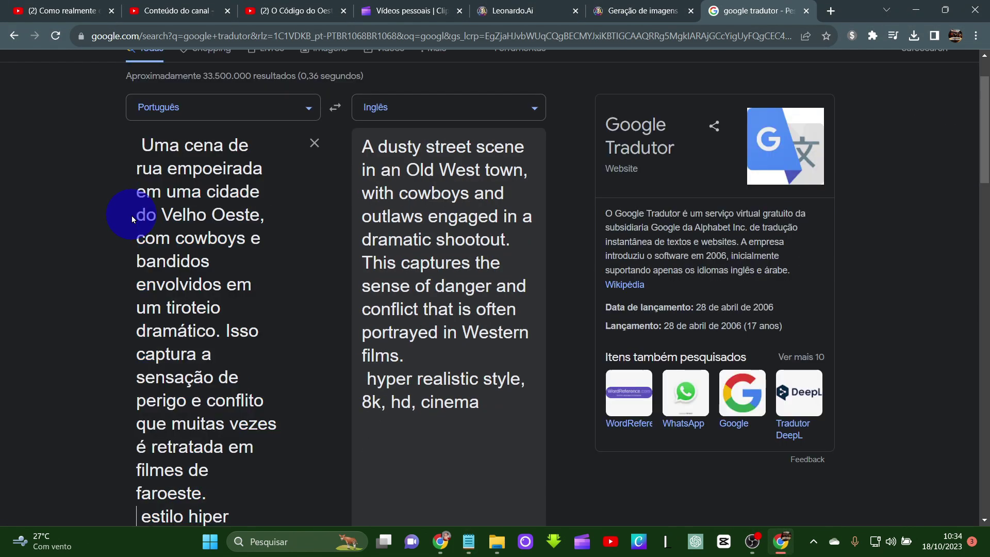
pyautogui.scroll(-4, 405, 296)
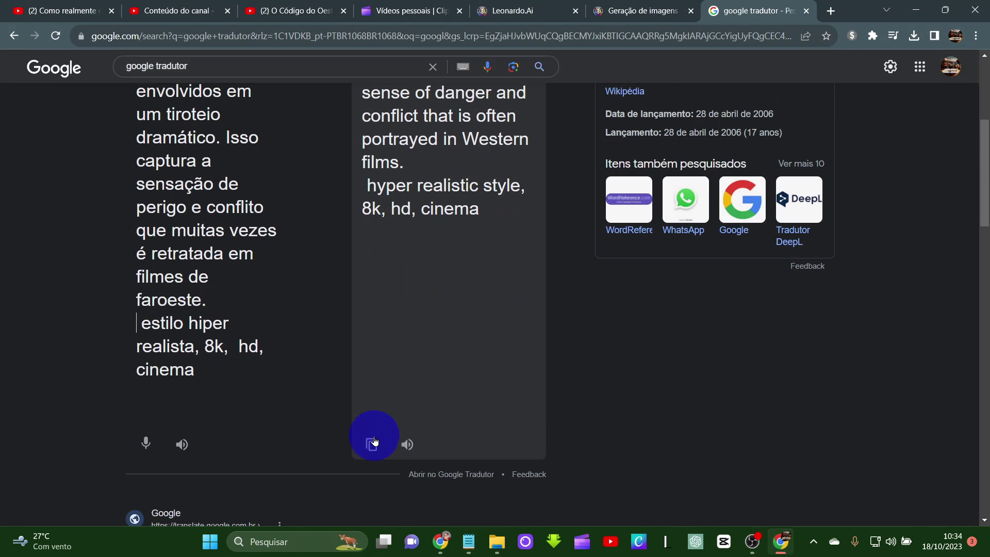
pyautogui.click(370, 445)
# Step: In Leonardo.Ai, enter the translated prompt about a dusty Old West street shootout, ending in "hyper realistic style, 8k, hd, cinema"
pyautogui.click(642, 10)
pyautogui.write('A dusty street scene in an Old West town, with cowboys and outlaws engaged in a dramatic shootout. This captures the sense of danger and conflict that is often portrayed in Western films. hyper realistic style, 8k, hd, cinema')
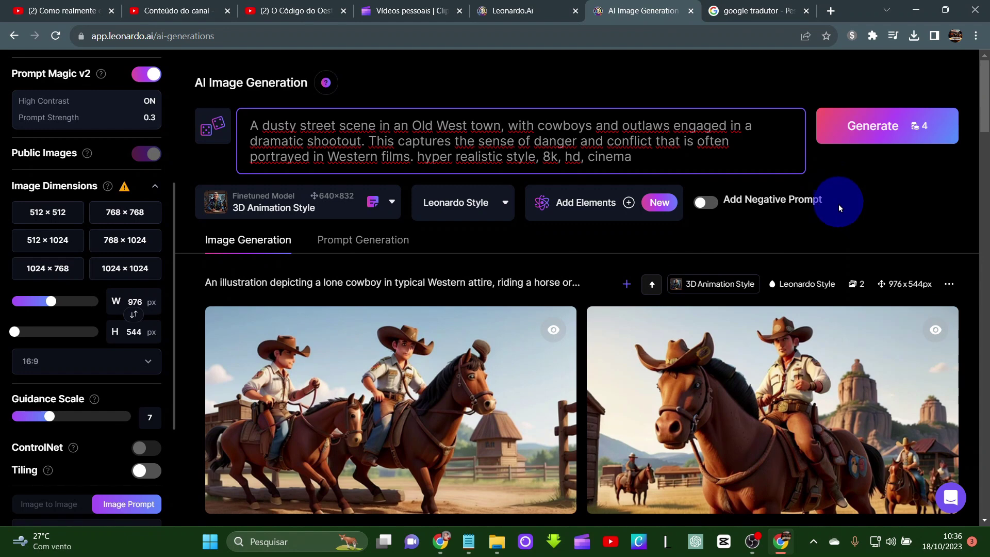
# Step: Copy the seed of the lone cowboy generation
pyautogui.scroll(-1, 868, 240)
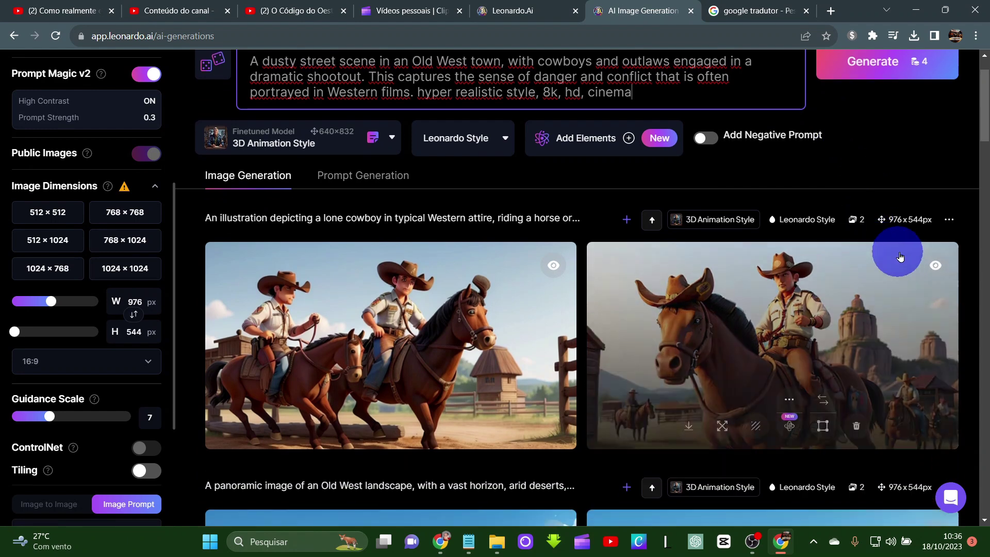
pyautogui.click(949, 220)
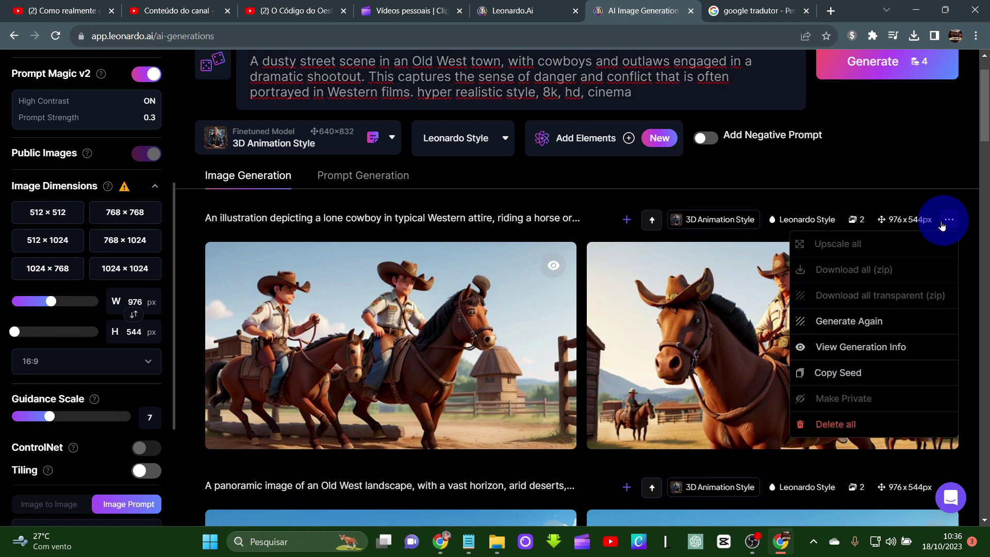
pyautogui.click(870, 378)
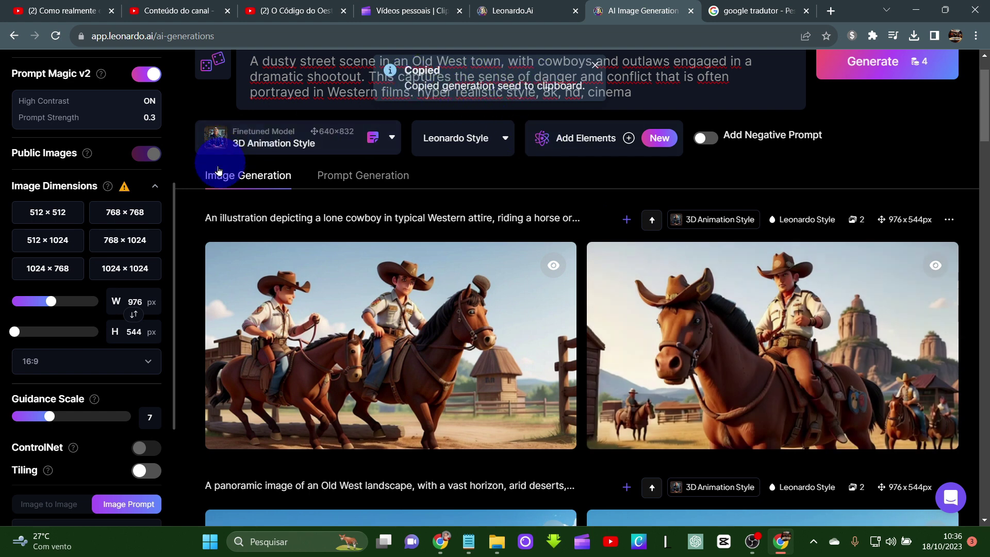
# Step: In the advanced settings, enter the copied seed 259217664 and enable Use fixed seed
pyautogui.scroll(-4, 139, 273)
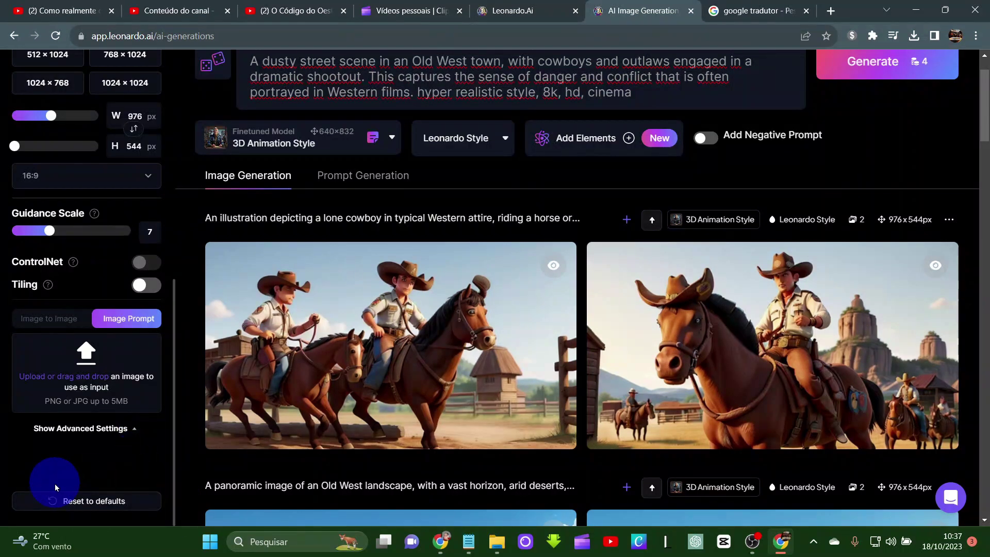
pyautogui.click(130, 429)
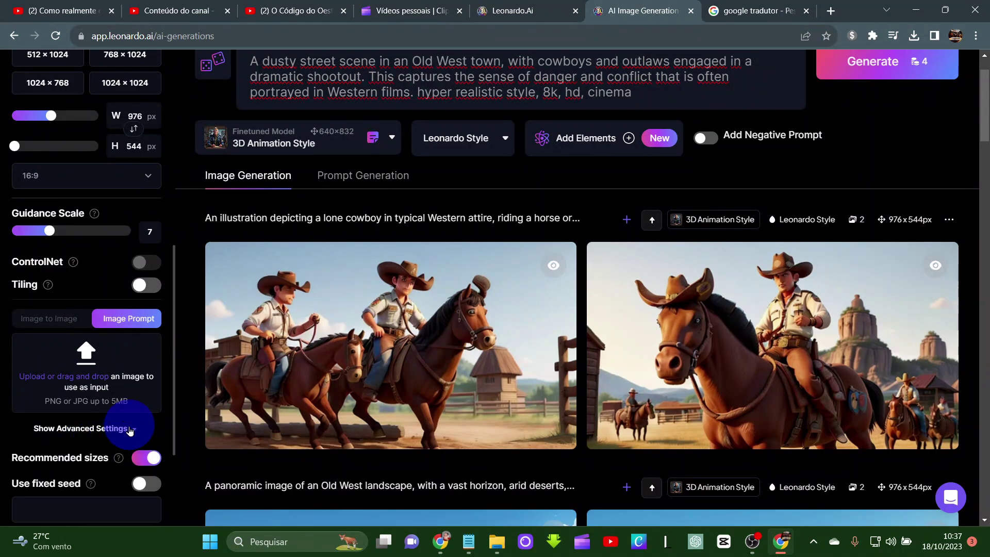
pyautogui.scroll(-3, 124, 428)
pyautogui.click(49, 380)
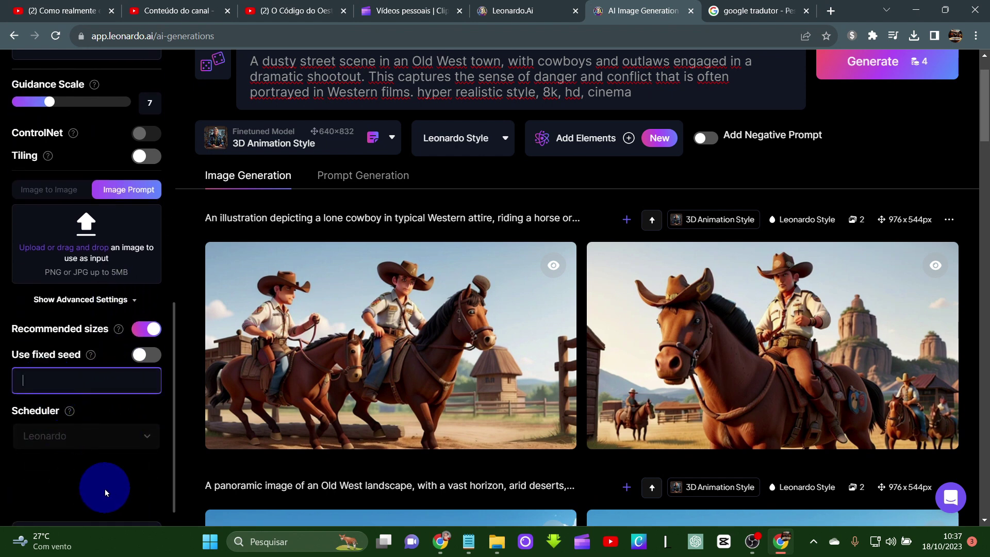
pyautogui.hotkey('ctrl', 'v')
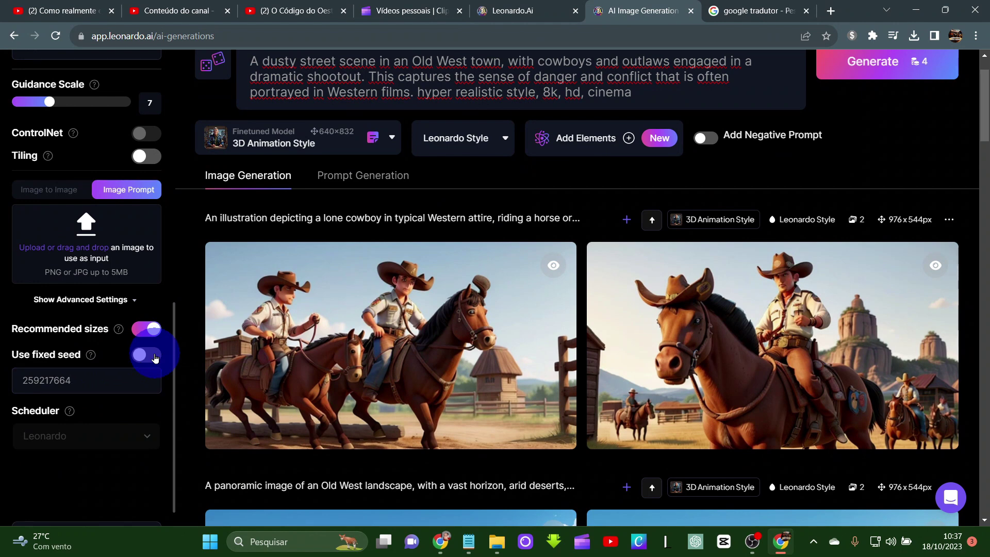
pyautogui.click(155, 358)
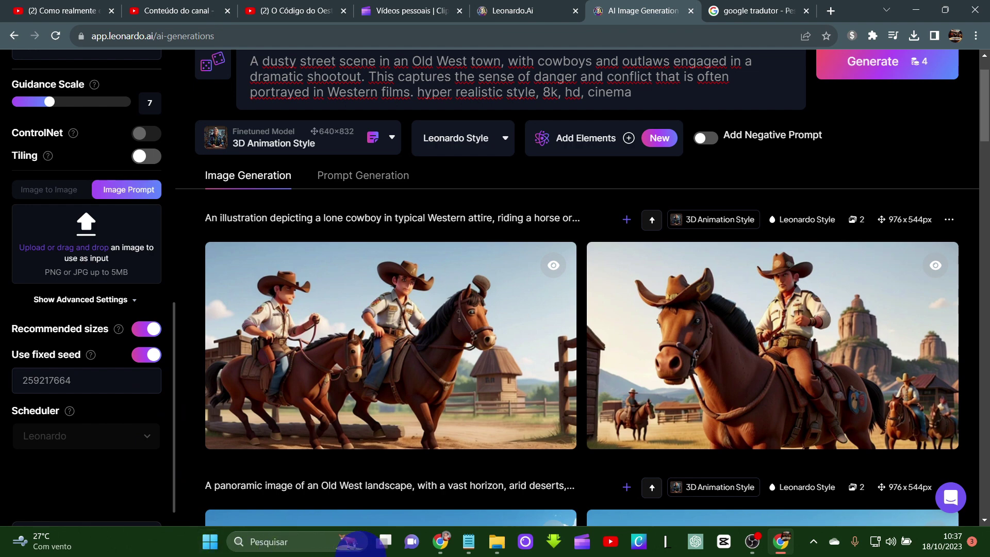
# Step: Generate the dusty street shootout images with the fixed seed and compare their style with the earlier lone cowboy images
pyautogui.scroll(2, 680, 348)
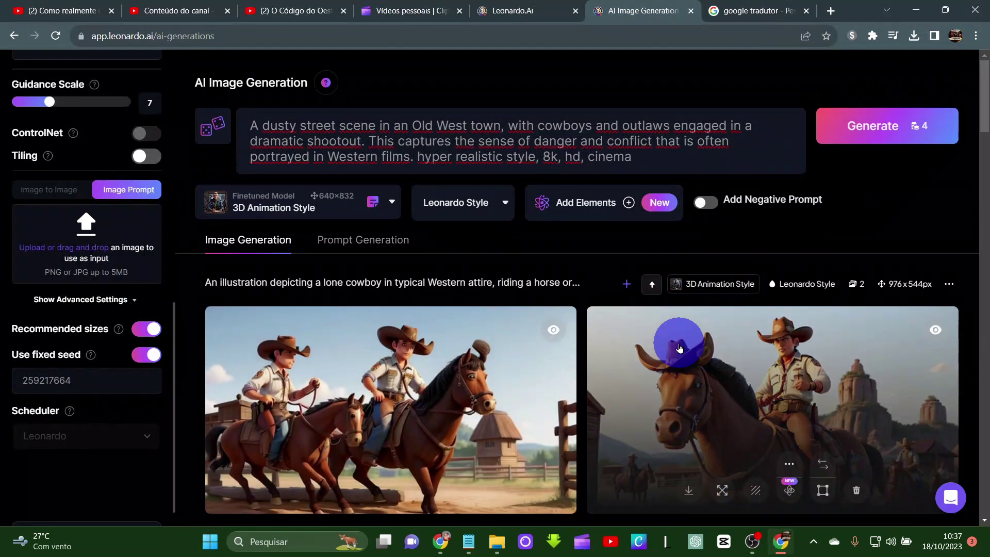
pyautogui.click(865, 122)
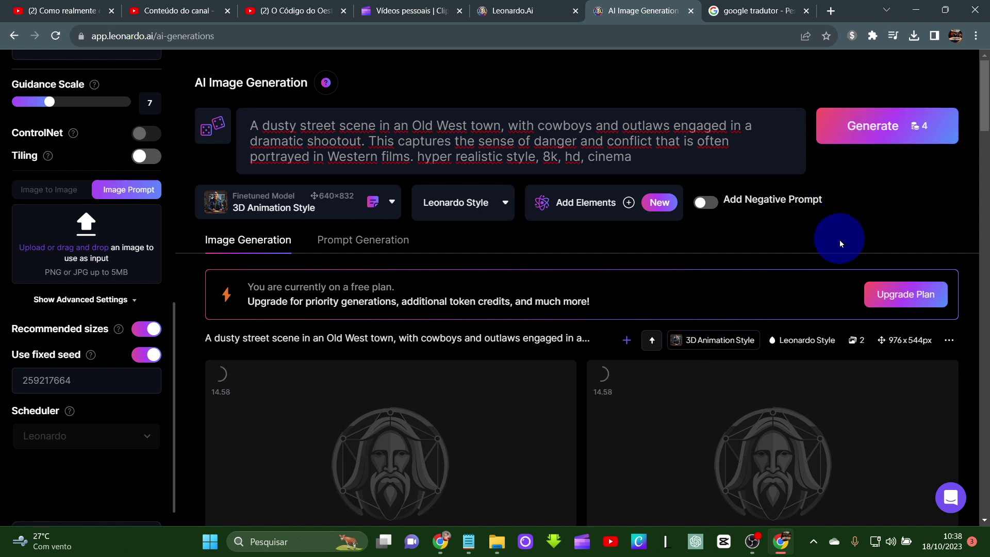
pyautogui.scroll(-3, 835, 253)
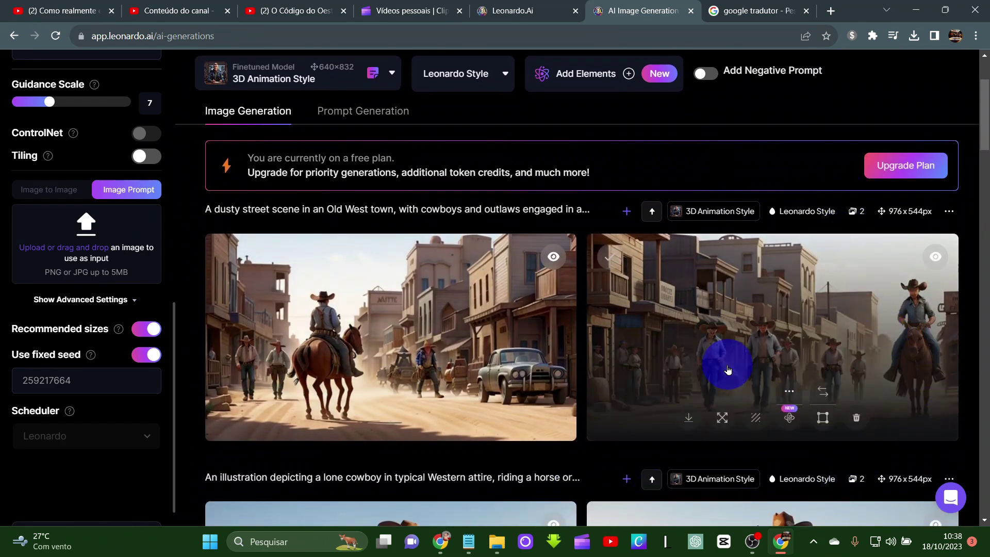
pyautogui.scroll(-5, 727, 374)
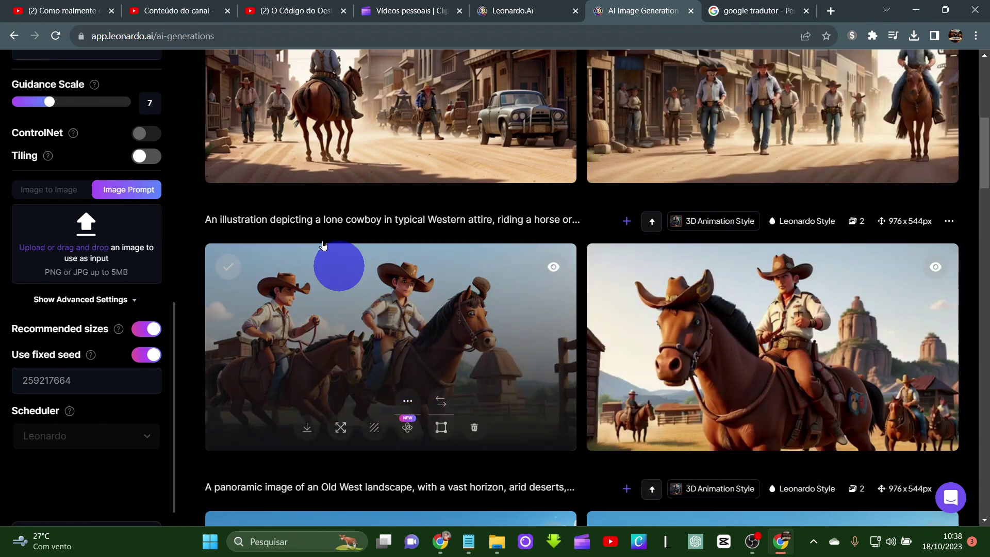
pyautogui.scroll(3, 382, 298)
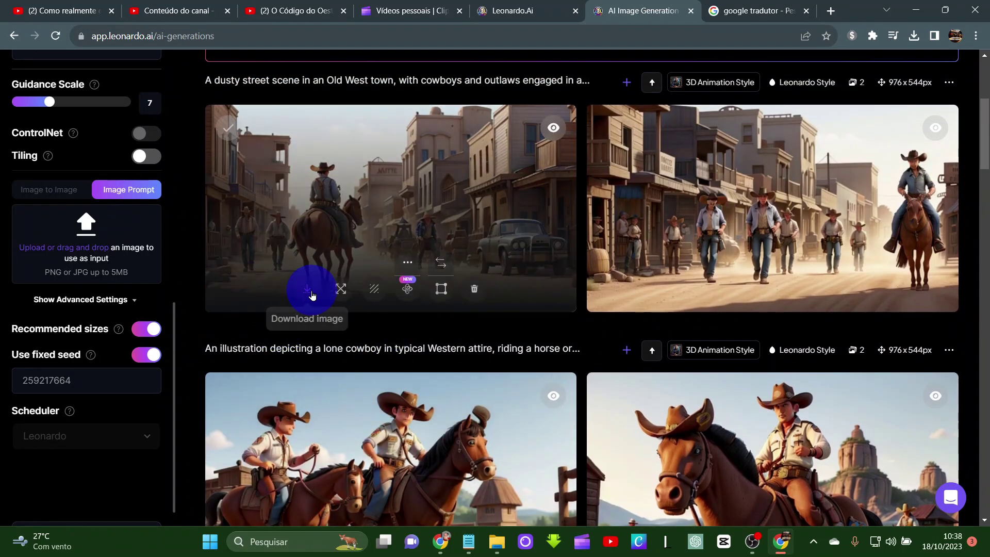
# Step: Download both dusty street images and import them into the Clipchamp project
pyautogui.click(310, 290)
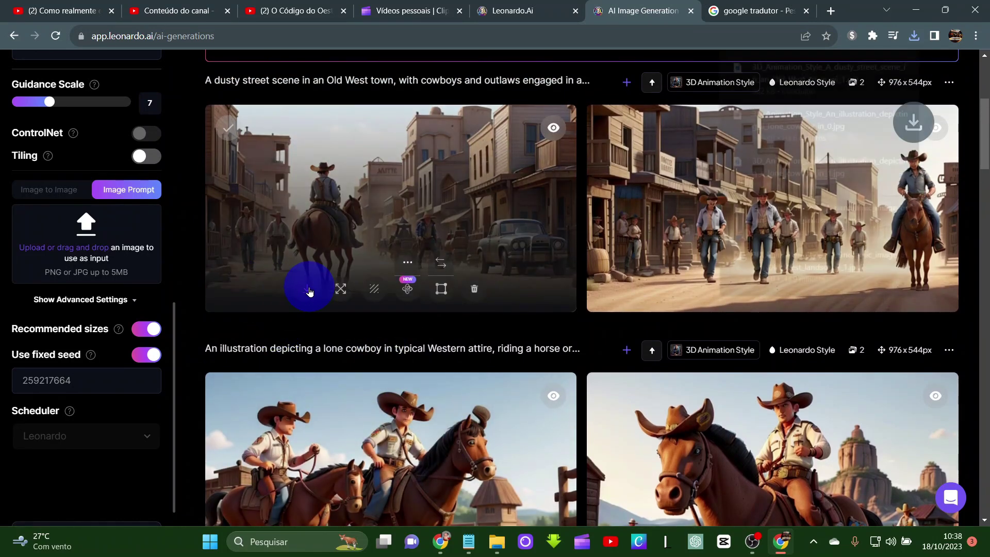
pyautogui.click(691, 290)
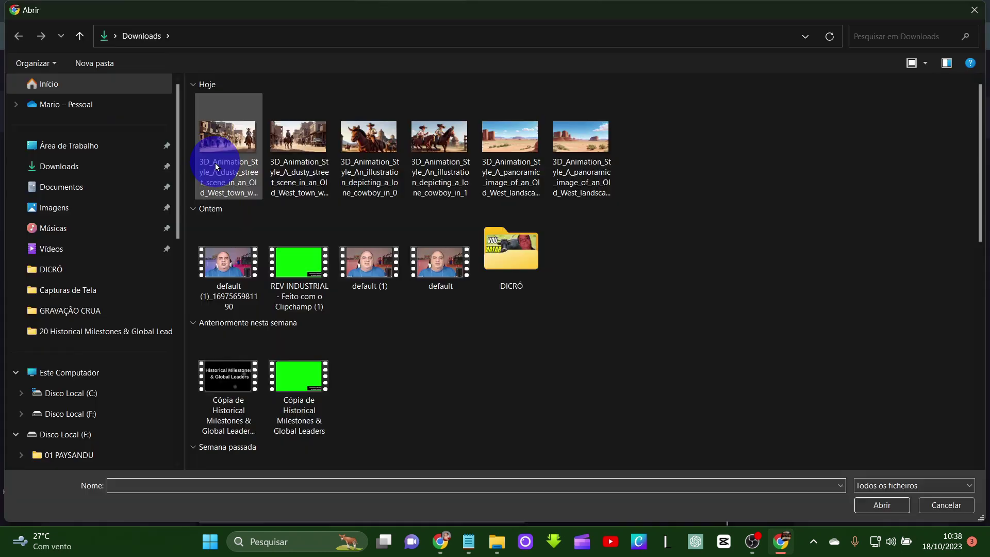
pyautogui.keyDown('ctrl'); pyautogui.click(299, 170); pyautogui.keyUp('ctrl')
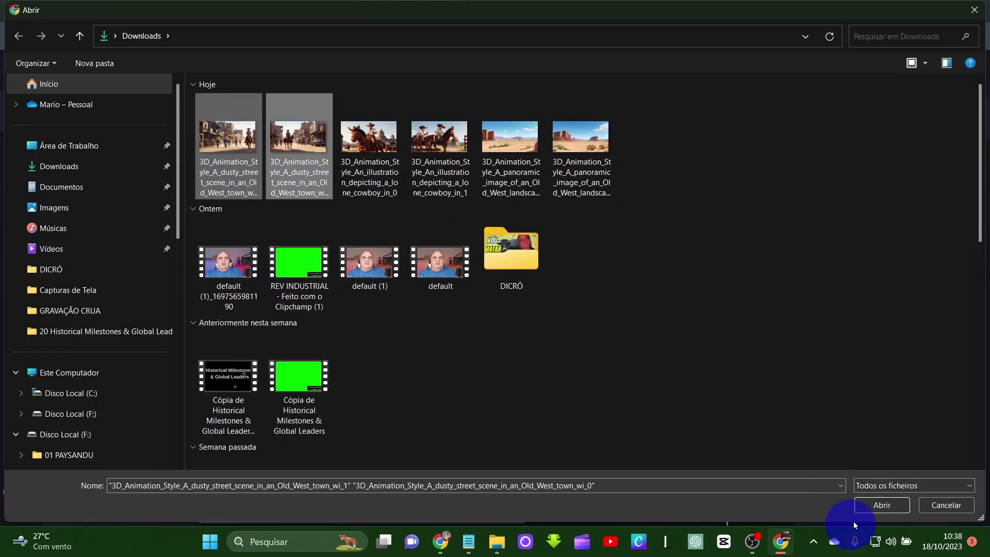
pyautogui.click(874, 506)
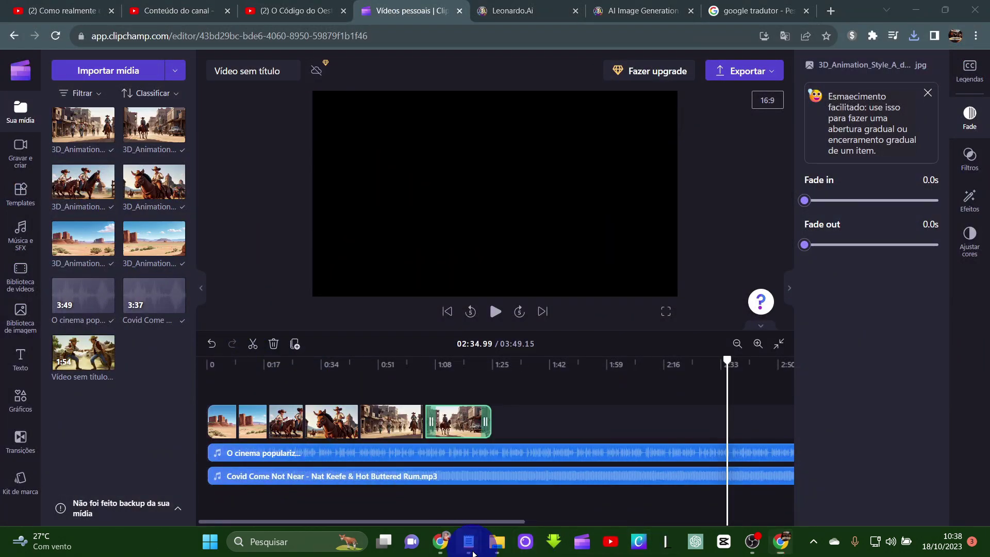
# Step: Copy the "Gangues e criminosos" prompt description from the Old West notes in Notepad
pyautogui.moveTo(468, 541)
pyautogui.click(415, 483)
pyautogui.scroll(-2, 127, 322)
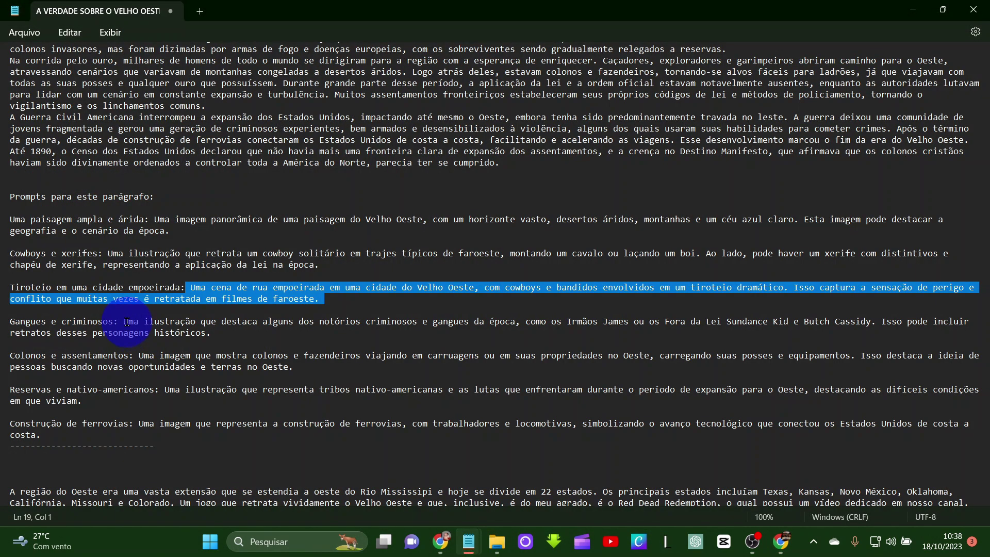
pyautogui.moveTo(125, 320); pyautogui.dragTo(219, 343)
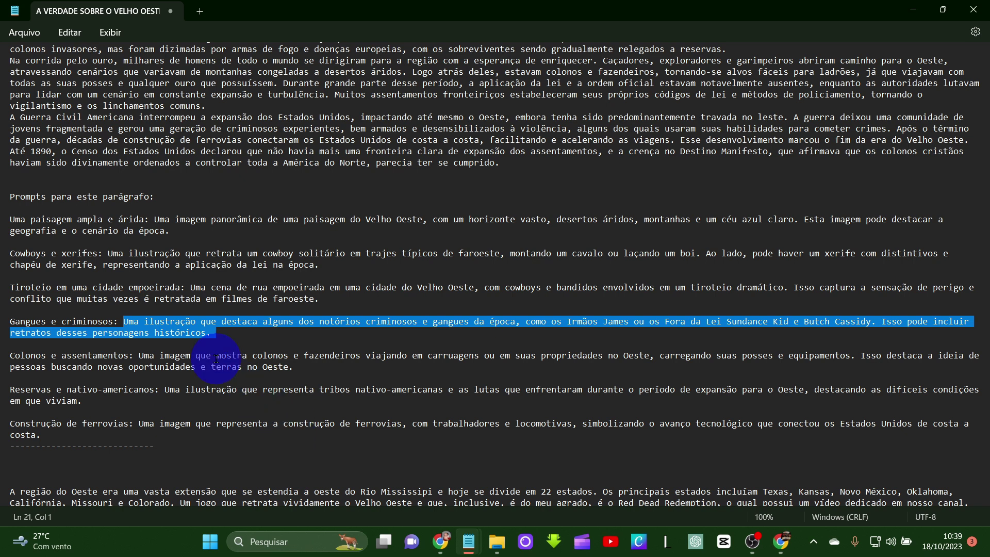
pyautogui.rightClick(196, 332)
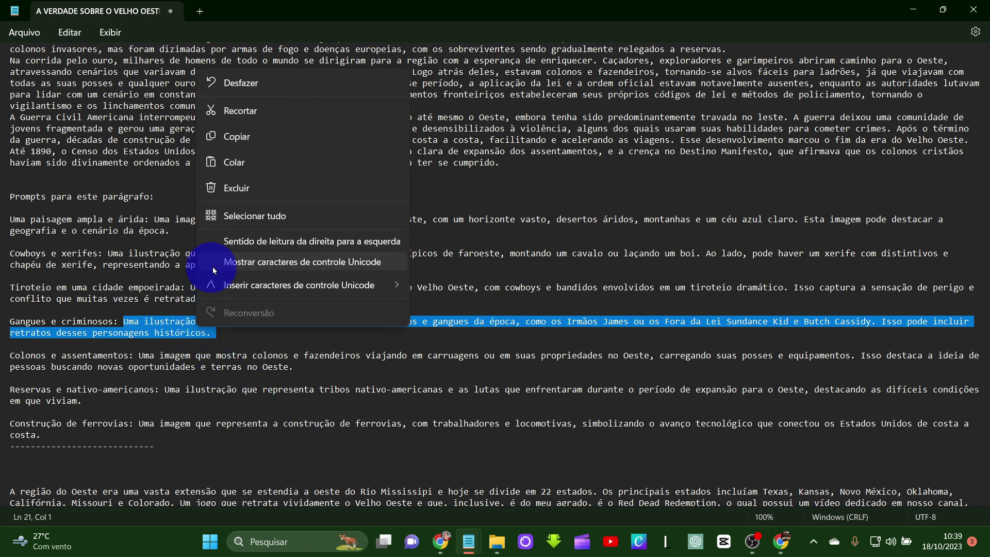
pyautogui.click(250, 135)
# Step: In Google Tradutor, replace the source with the gangs description, keeping the "estilo hiper realista, 8k, hd, cinema" ending, and copy the English translation
pyautogui.hotkey('alt', 'Tab')
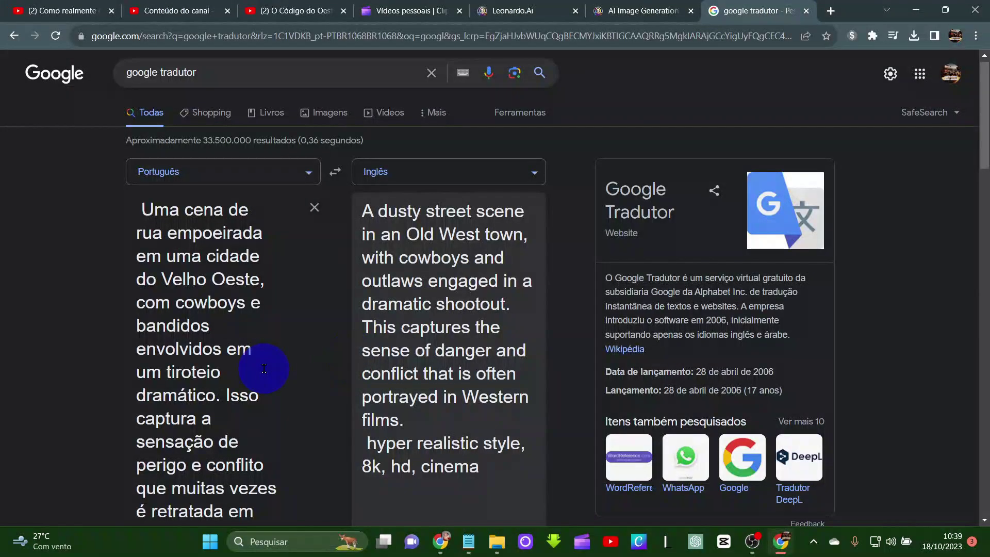
pyautogui.scroll(-3, 261, 376)
pyautogui.hotkey('ctrl', 'a')
pyautogui.hotkey('ctrl', 'v')
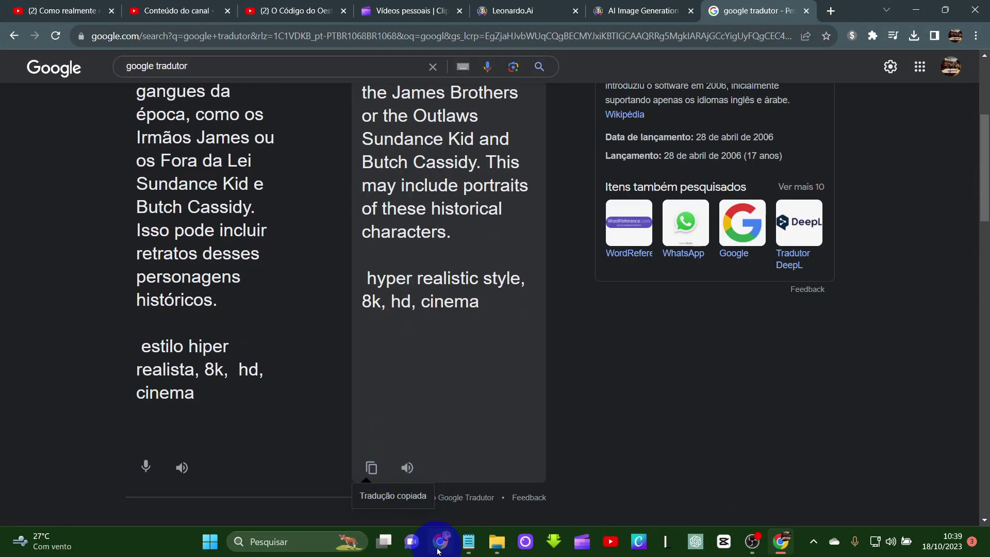
# Step: In Leonardo.Ai, enter the translated prompt about notorious criminals and gangs and generate its images with the fixed seed 259217664
pyautogui.moveTo(782, 542)
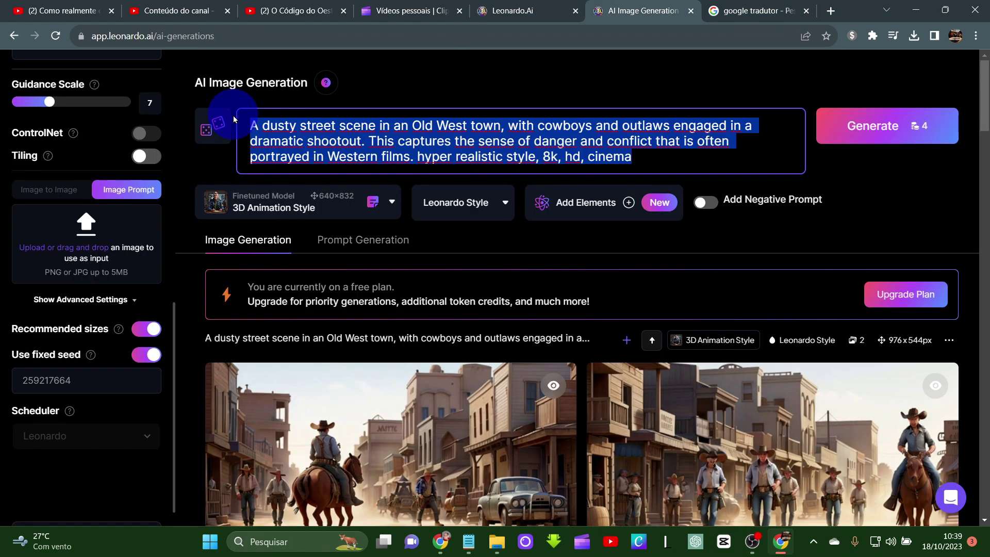
pyautogui.write('An illustration that highlights some of the notorious criminals and gangs of the time, such as the James Brothers or the Outlaws Sundance Kid and Butch Cassidy. This may include portraits of these historical characters. hyper realistic style, 8k, hd, cinema')
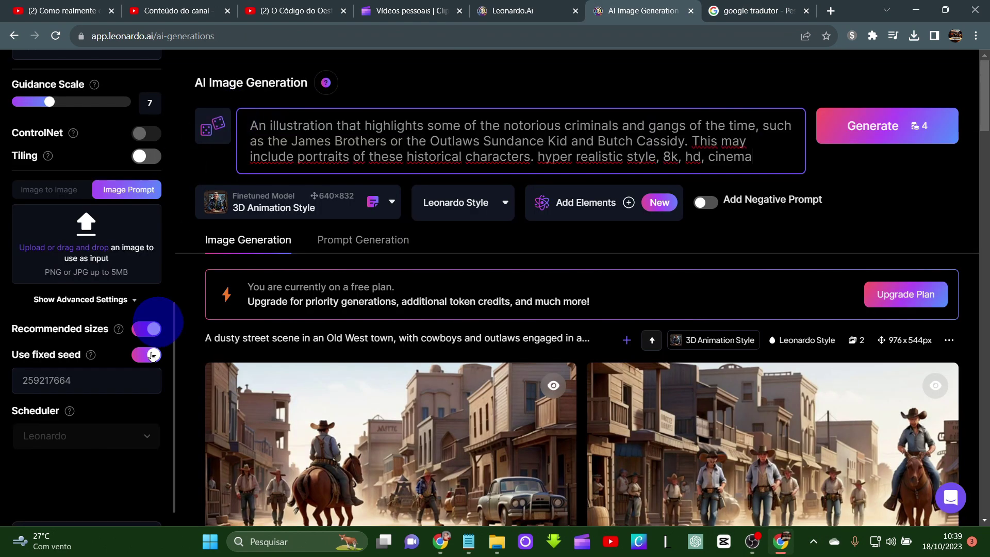
pyautogui.scroll(-2, 137, 387)
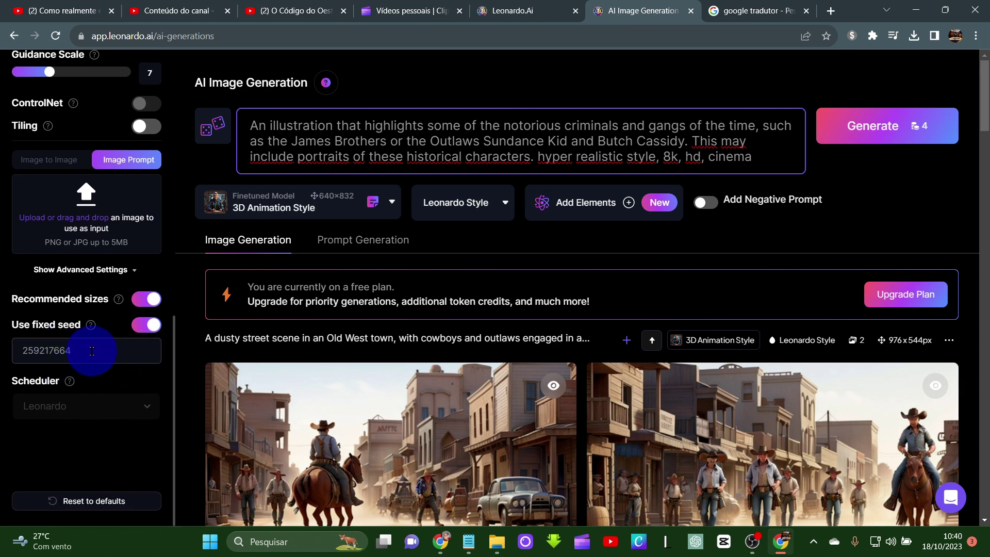
pyautogui.scroll(-1, 542, 420)
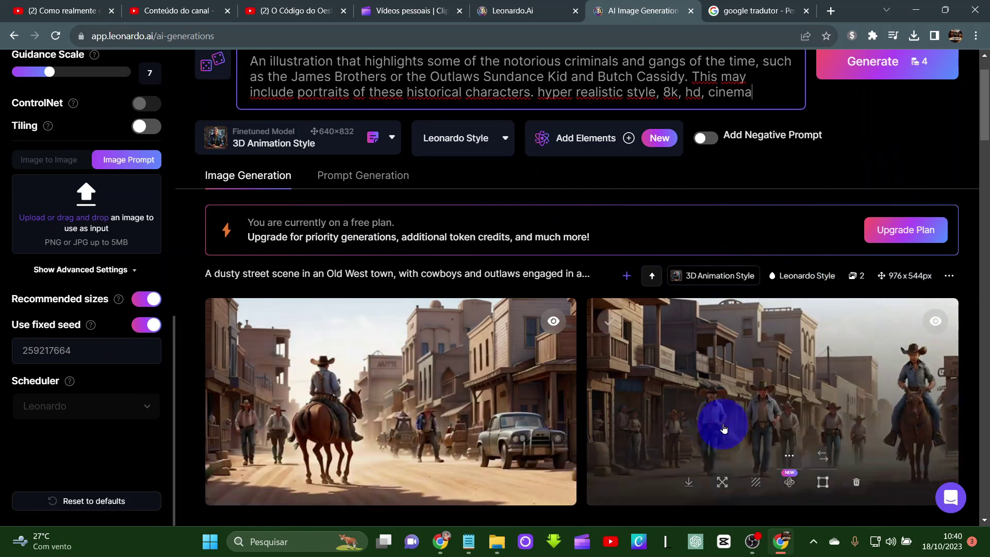
pyautogui.scroll(1, 767, 407)
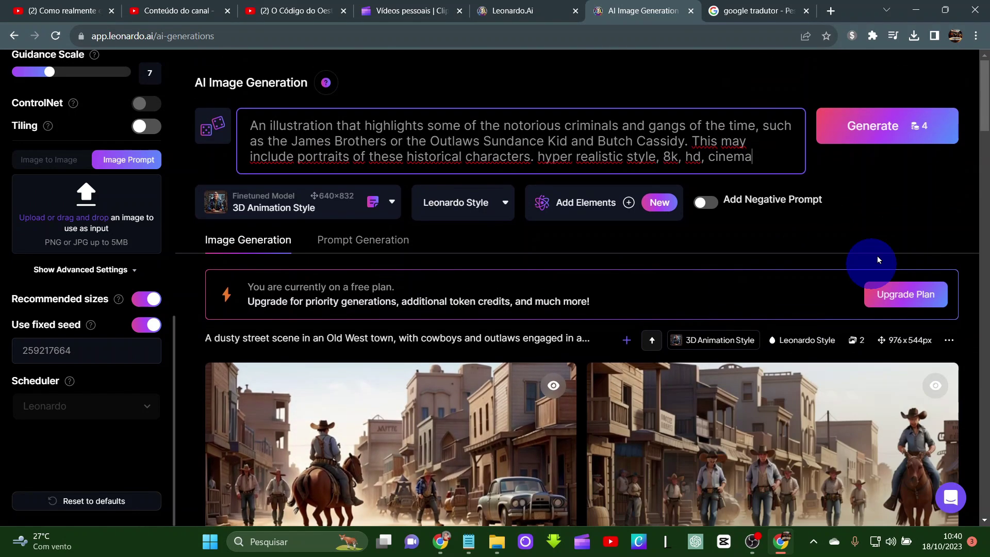
pyautogui.click(882, 126)
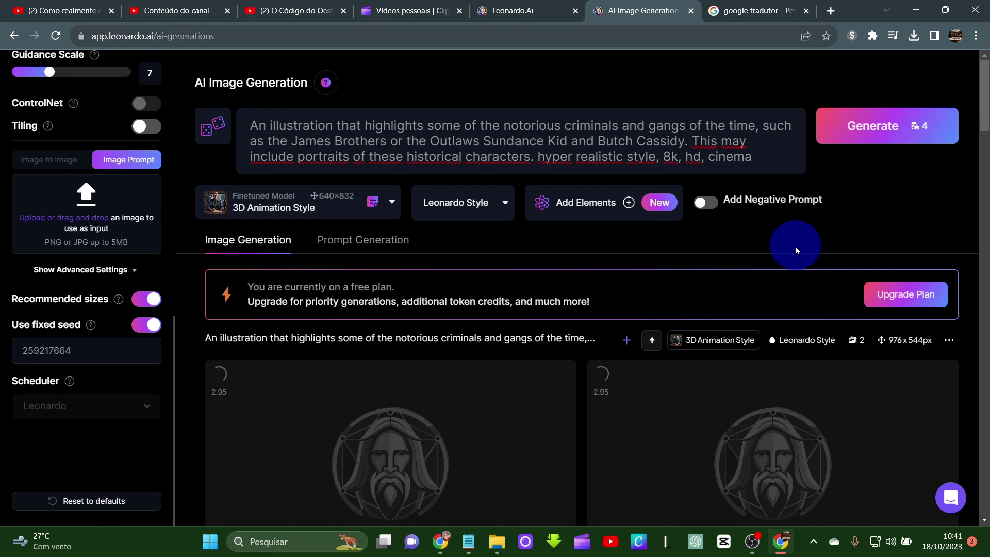
# Step: Download both criminal gang portraits from Leonardo.Ai and add them after the street scenes on the Clipchamp timeline
pyautogui.scroll(-2, 796, 250)
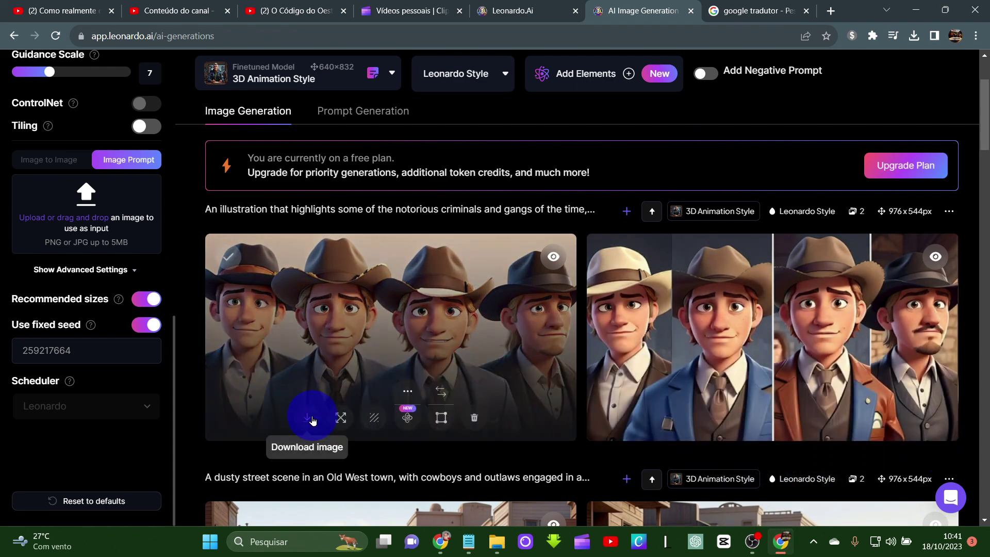
pyautogui.click(312, 421)
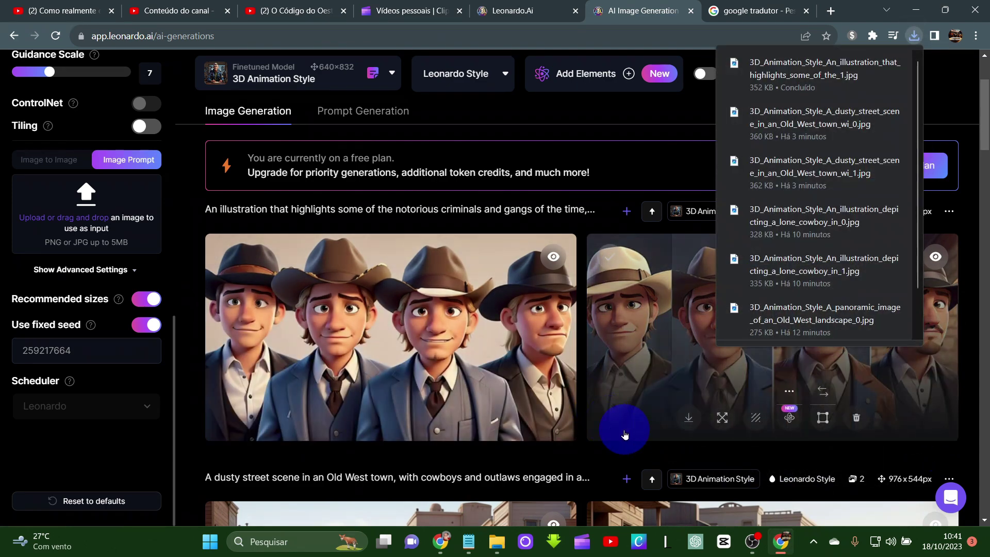
pyautogui.click(469, 541)
pyautogui.click(439, 460)
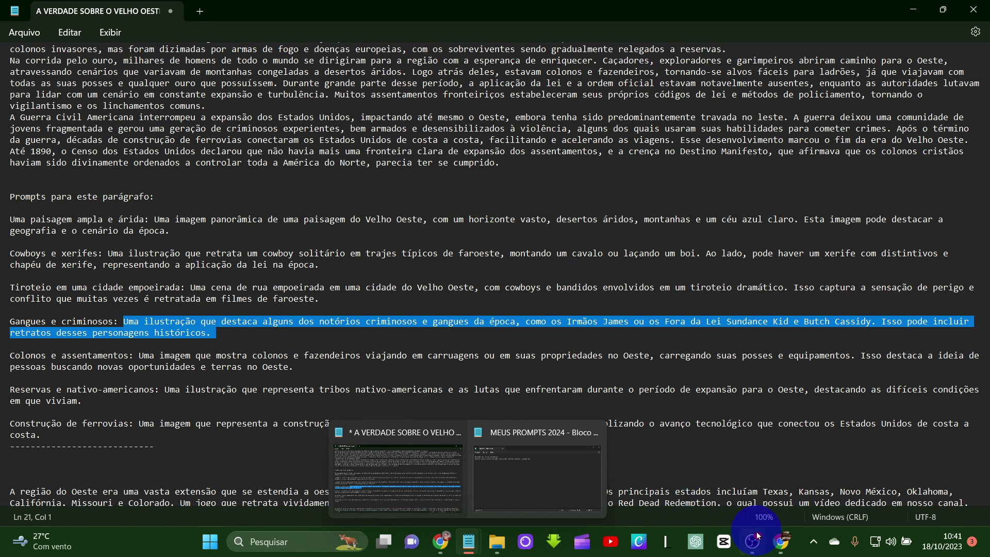
pyautogui.moveTo(776, 554)
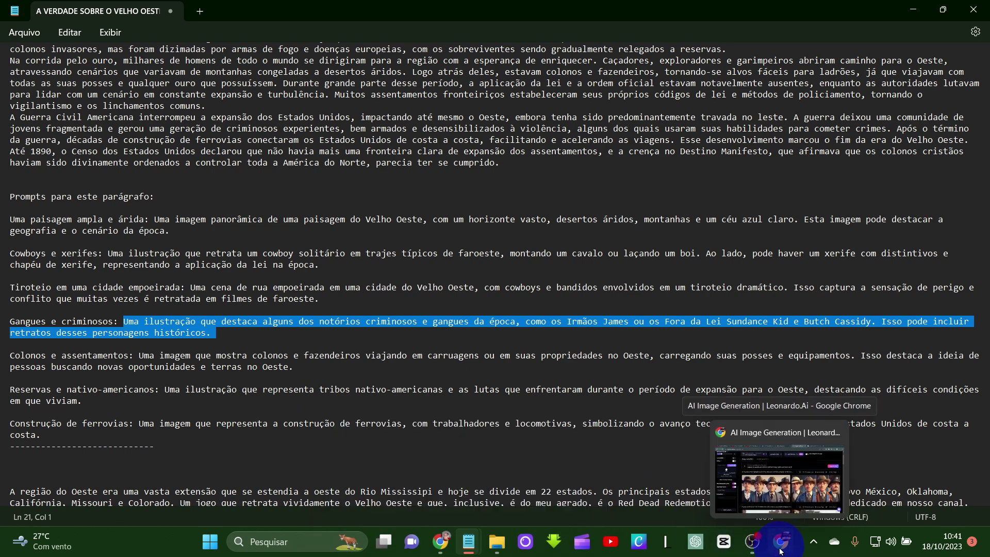
pyautogui.click(781, 551)
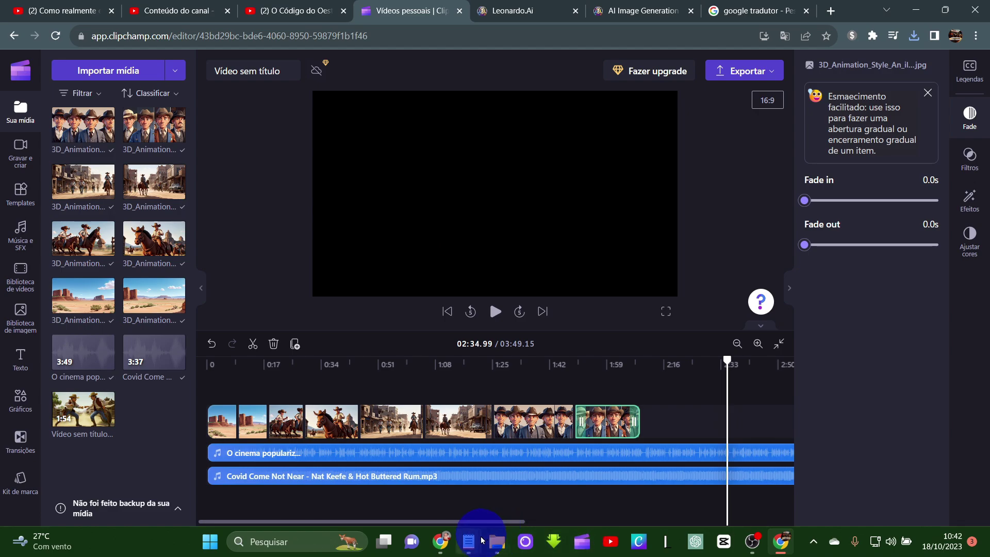
# Step: Copy the "Colonos e assentamentos" prompt description from the Old West notes in Notepad
pyautogui.click(470, 540)
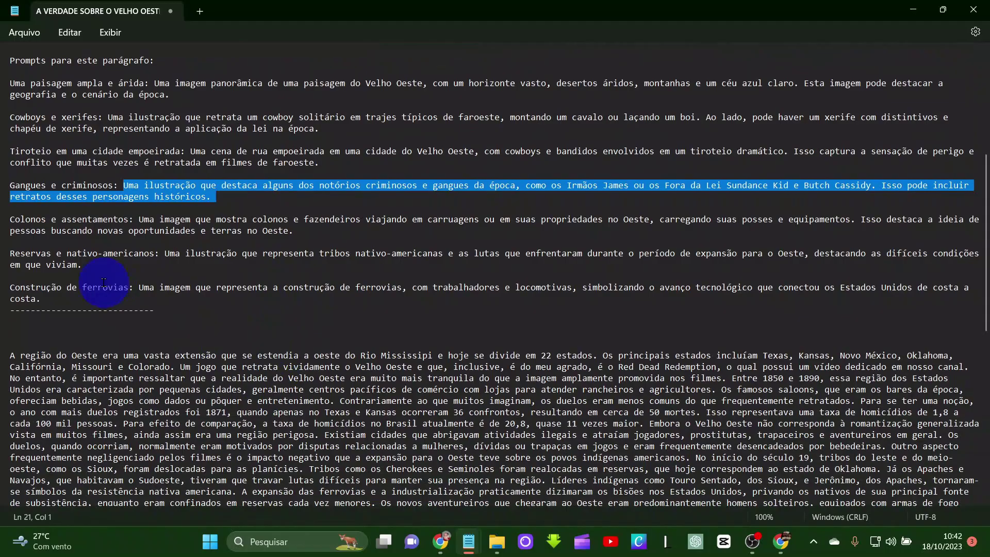
pyautogui.moveTo(139, 219); pyautogui.dragTo(364, 227)
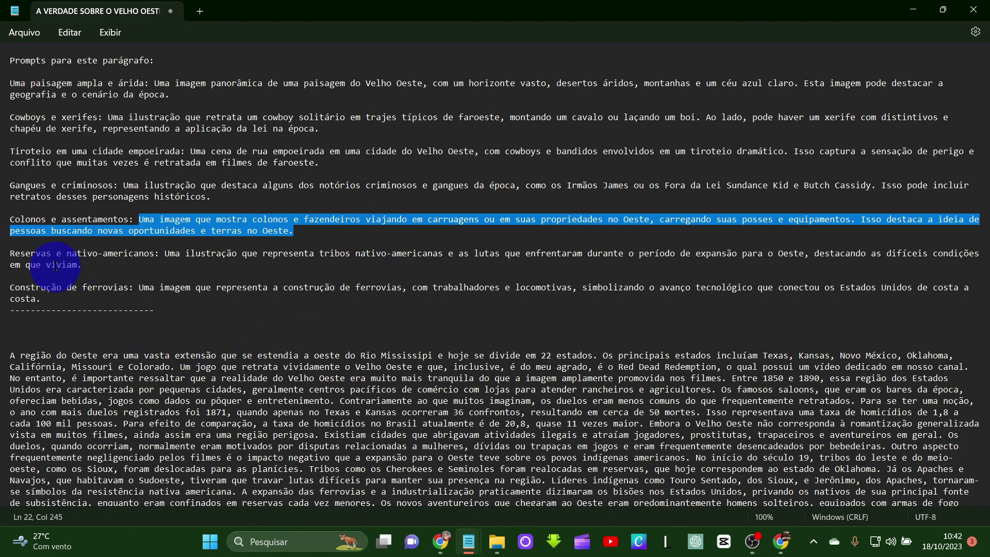
pyautogui.rightClick(237, 228)
pyautogui.click(274, 296)
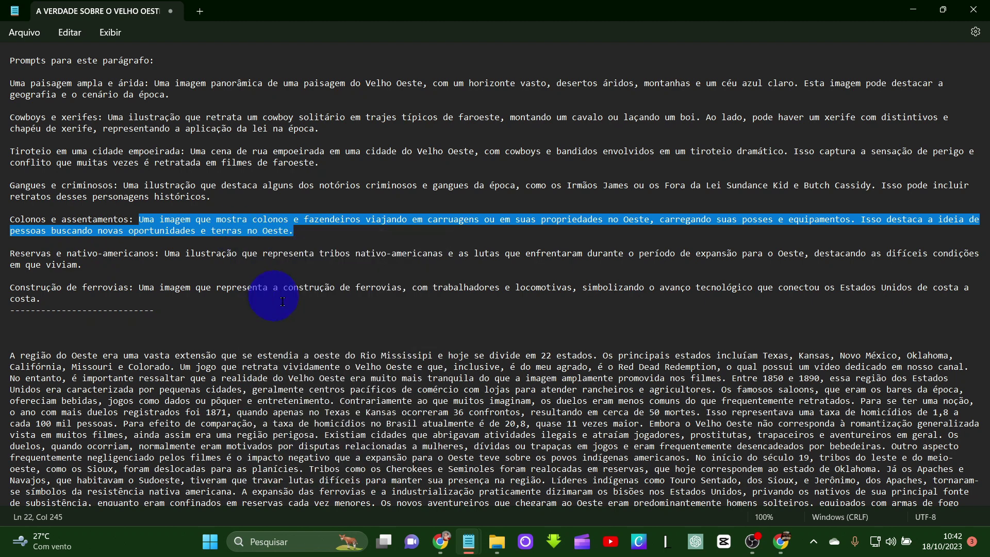
# Step: Translate the settlers description with its hyper-realistic style ending in Google Tradutor, copy the English text and return to Leonardo.Ai
pyautogui.click(782, 541)
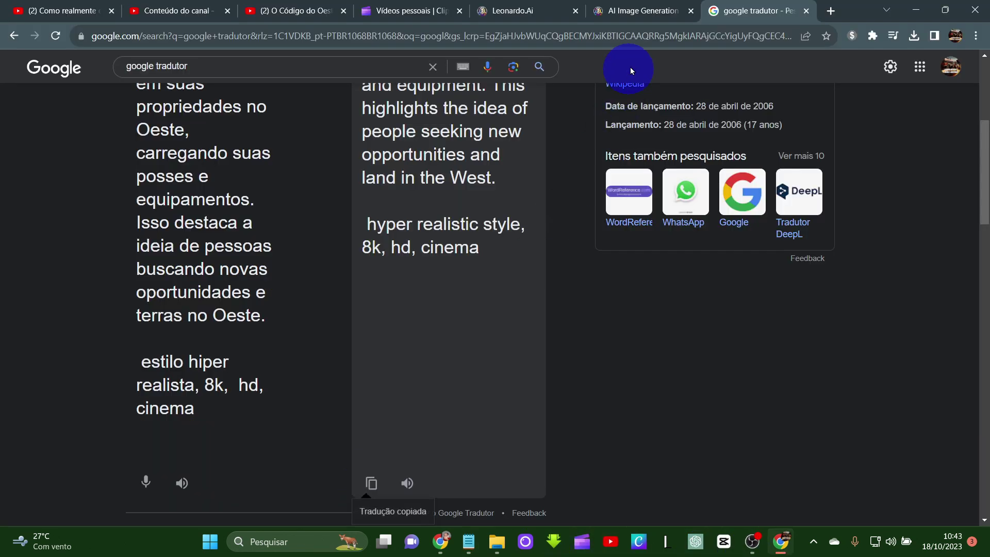
pyautogui.click(637, 11)
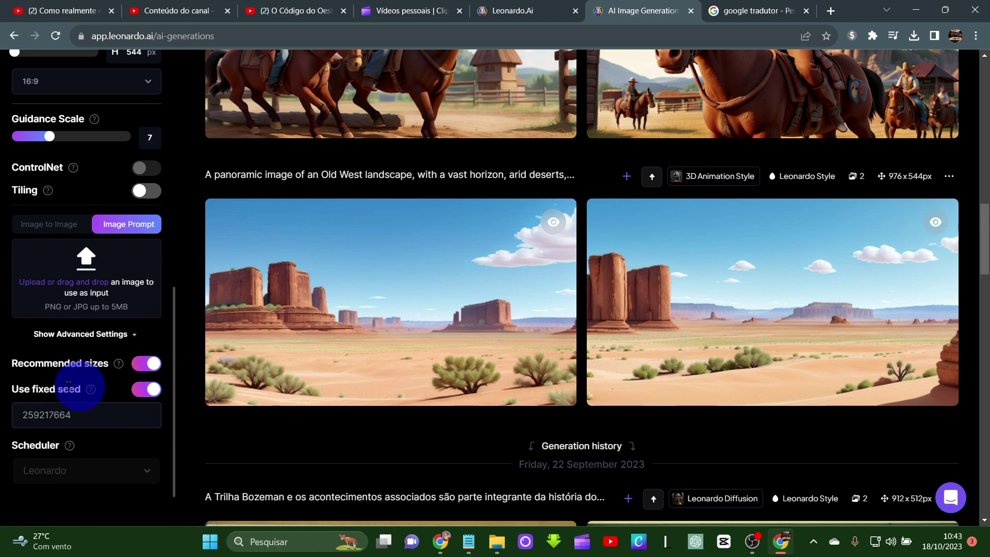
# Step: Download the first generated settlers-and-carriages image with the horse-drawn wagons from Leonardo.Ai
pyautogui.scroll(2, 621, 355)
pyautogui.scroll(10, 621, 355)
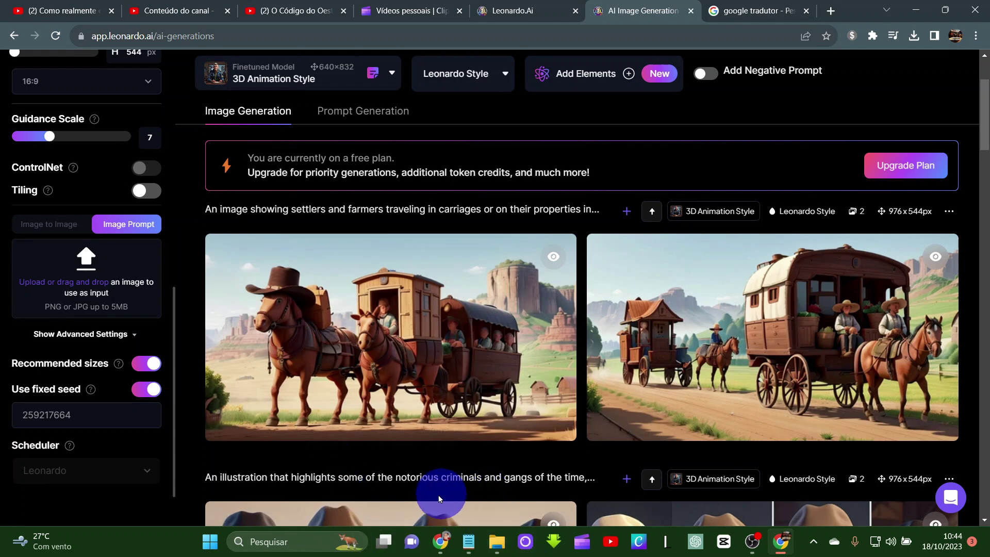
pyautogui.moveTo(320, 420)
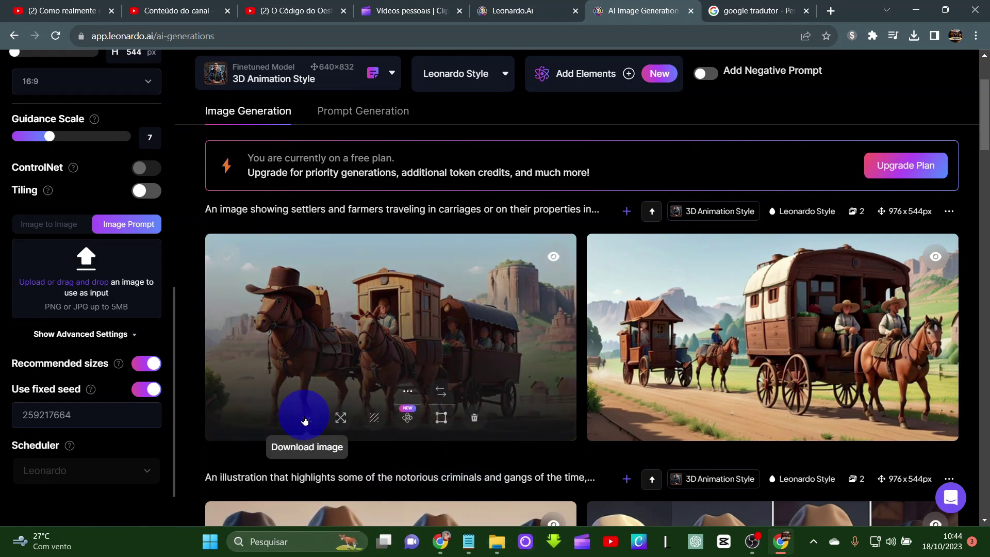
pyautogui.click(305, 420)
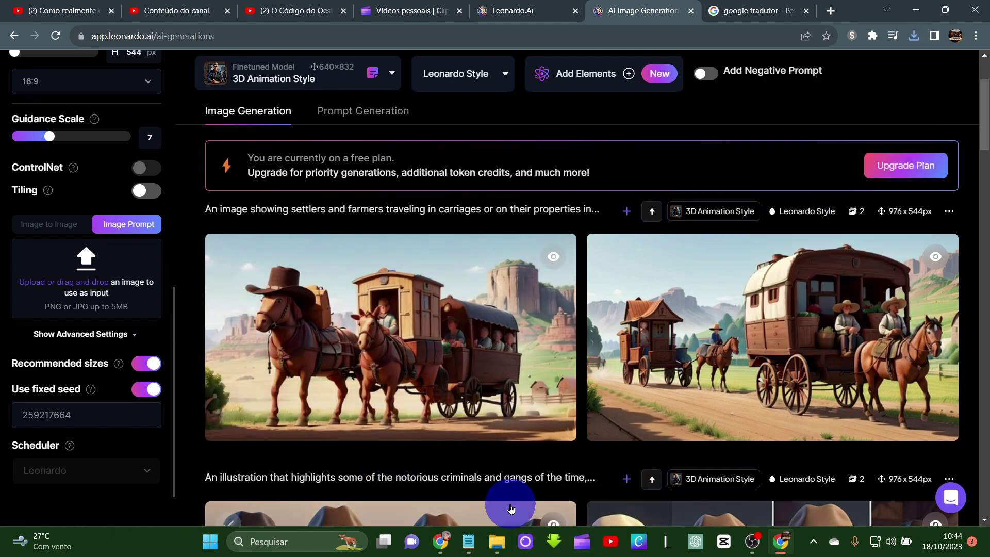
# Step: Switch to Notepad and copy the "Reservas e nativo-americanos" prompt description from the Old West notes
pyautogui.hotkey('alt', 'Tab')
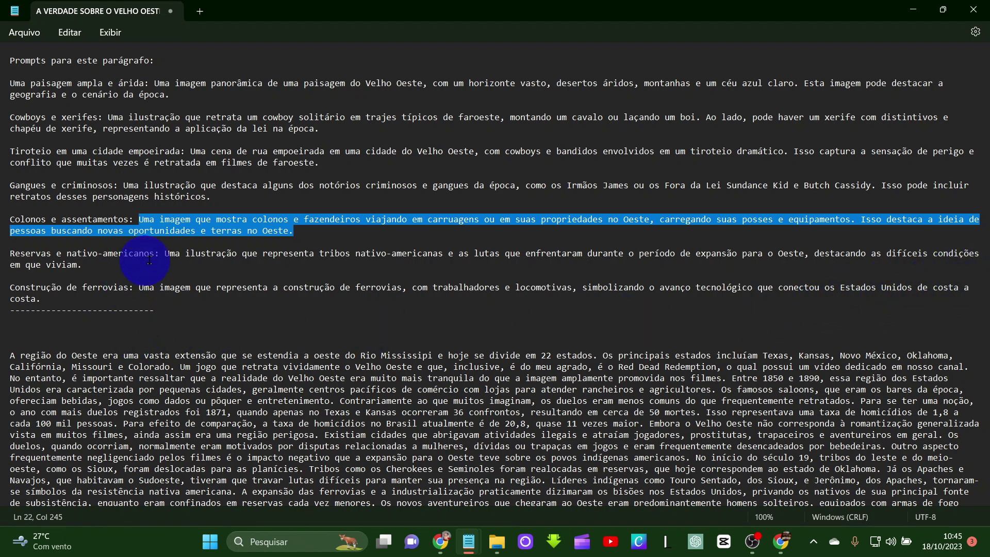
pyautogui.tripleClick(165, 252)
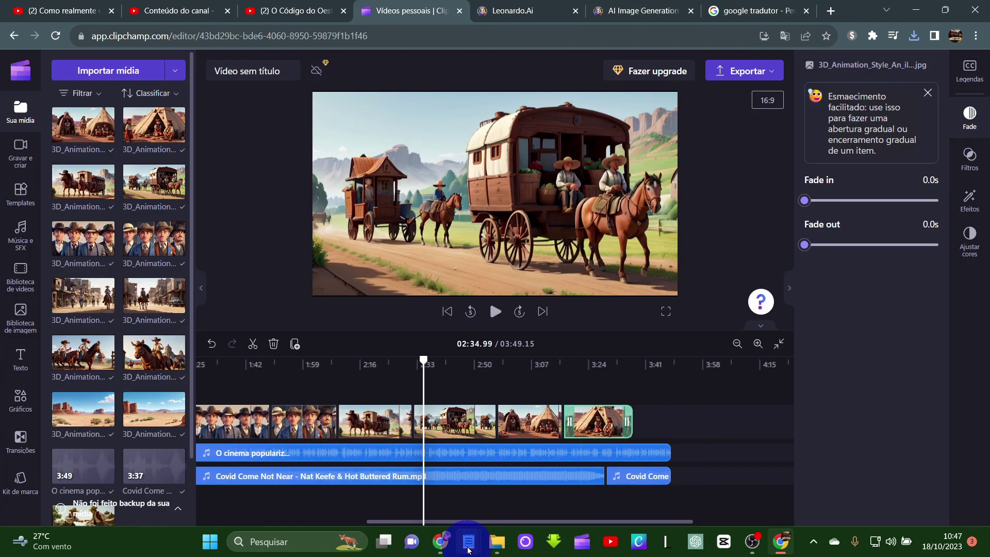
# Step: Return to the Old West notes in Notepad and copy the "Construção de ferrovias" prompt description
pyautogui.moveTo(468, 548)
pyautogui.click(446, 490)
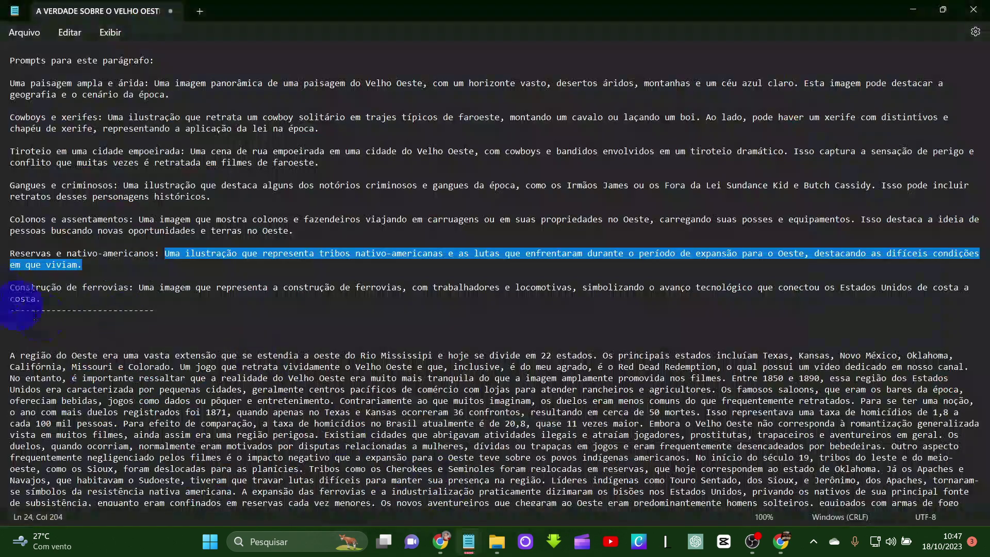
pyautogui.click(140, 287)
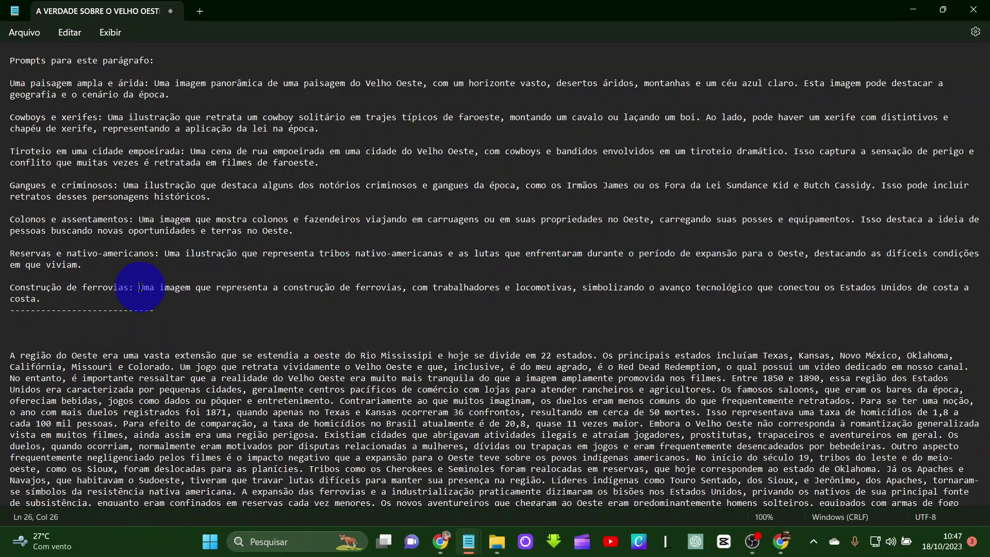
pyautogui.moveTo(140, 288); pyautogui.dragTo(274, 301)
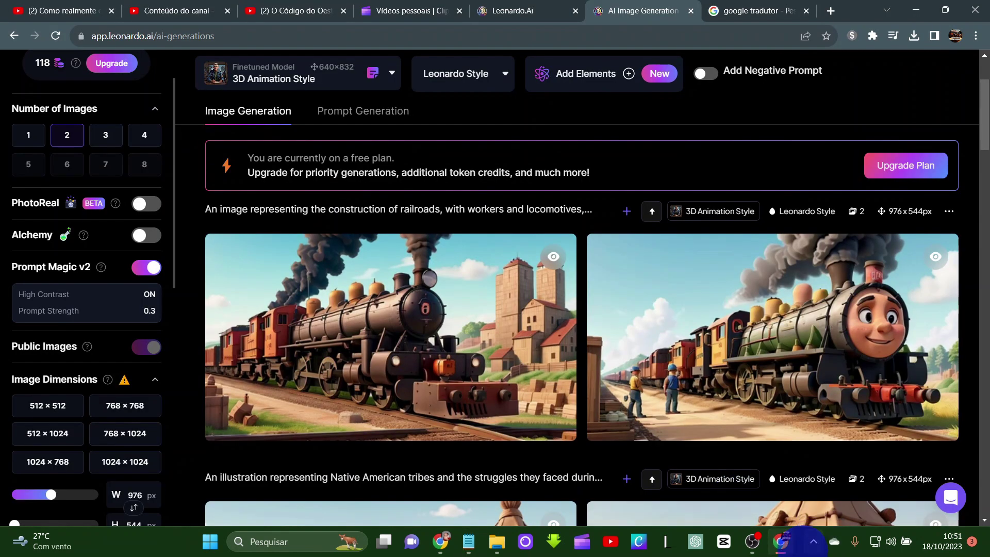
# Step: Review the generated railroad, Native American and settlers images in Leonardo.Ai and download both railroad images
pyautogui.moveTo(893, 320)
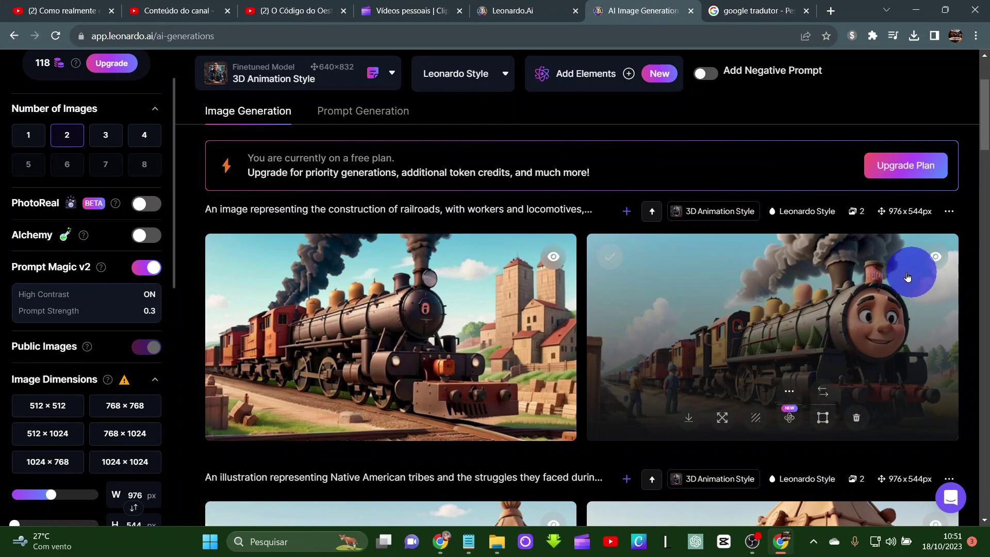
pyautogui.moveTo(675, 361)
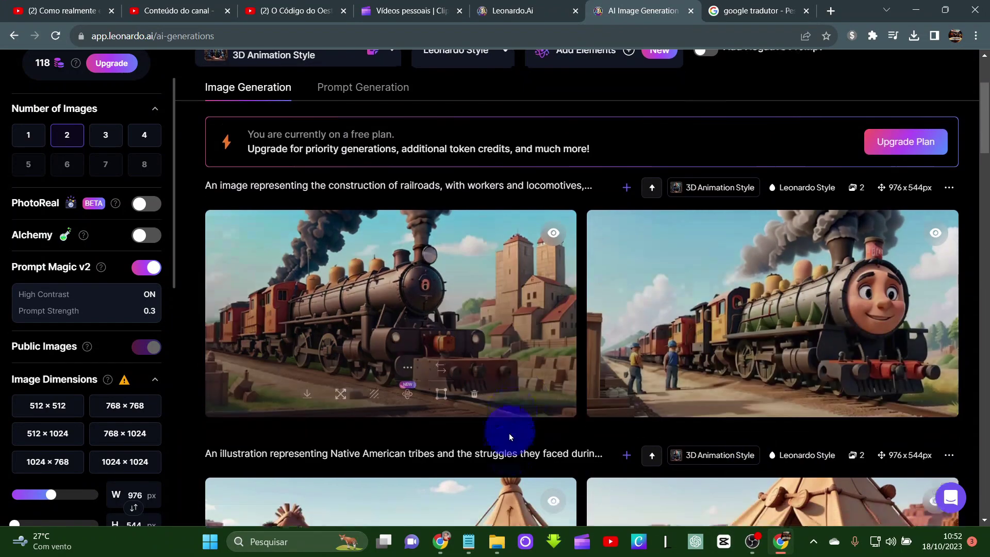
pyautogui.scroll(-3, 504, 432)
pyautogui.scroll(-3, 462, 413)
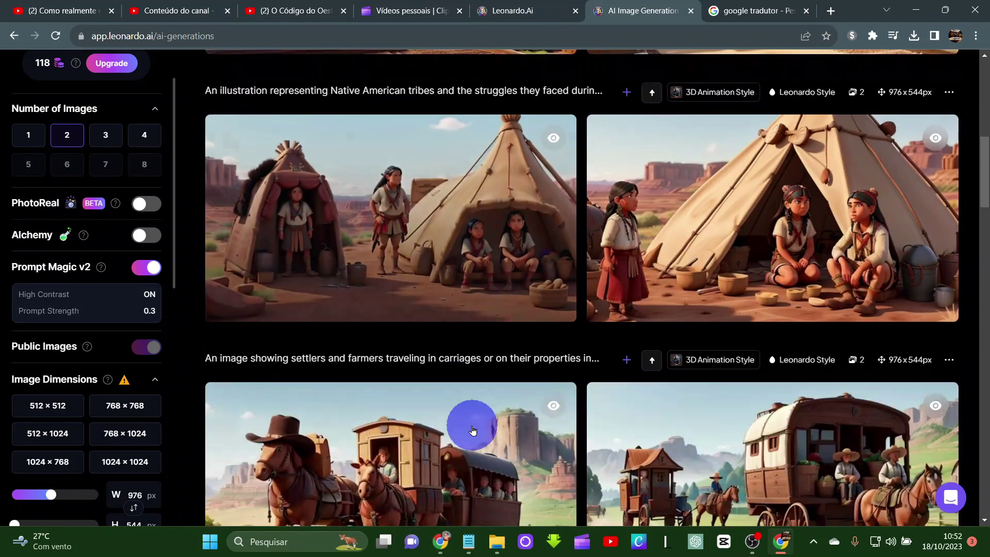
pyautogui.scroll(5, 847, 207)
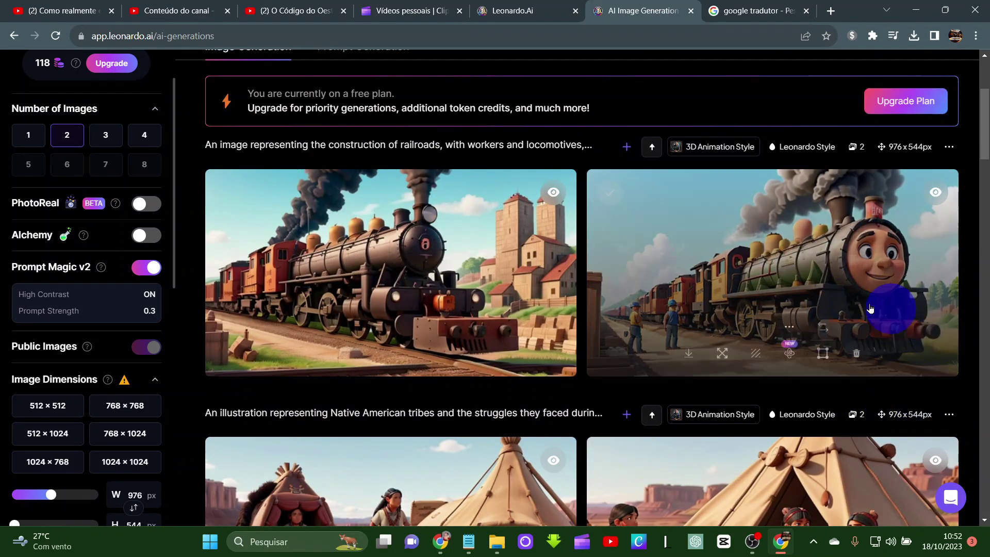
pyautogui.moveTo(307, 355)
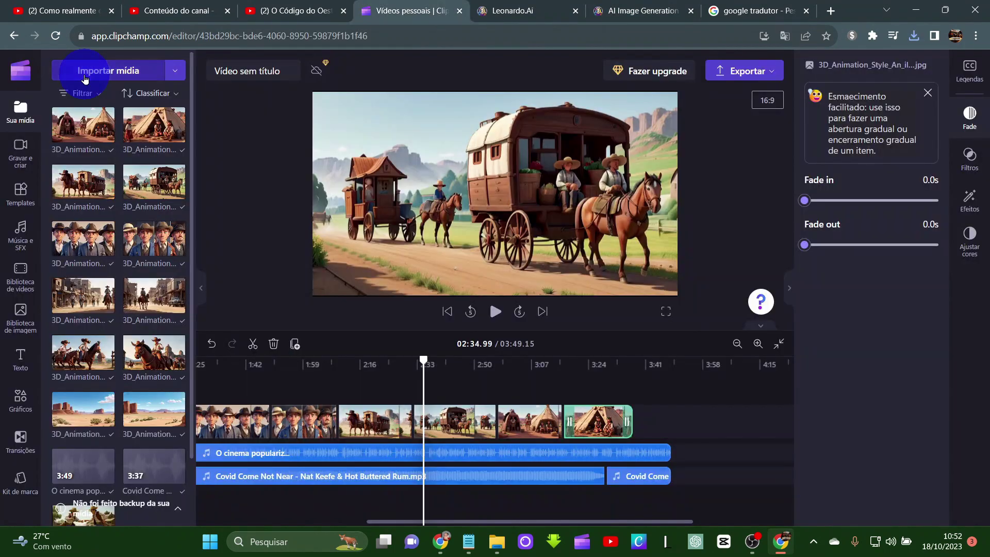
# Step: Import both downloaded railroad construction images from the Downloads folder into the Clipchamp media library
pyautogui.click(88, 67)
pyautogui.click(211, 168)
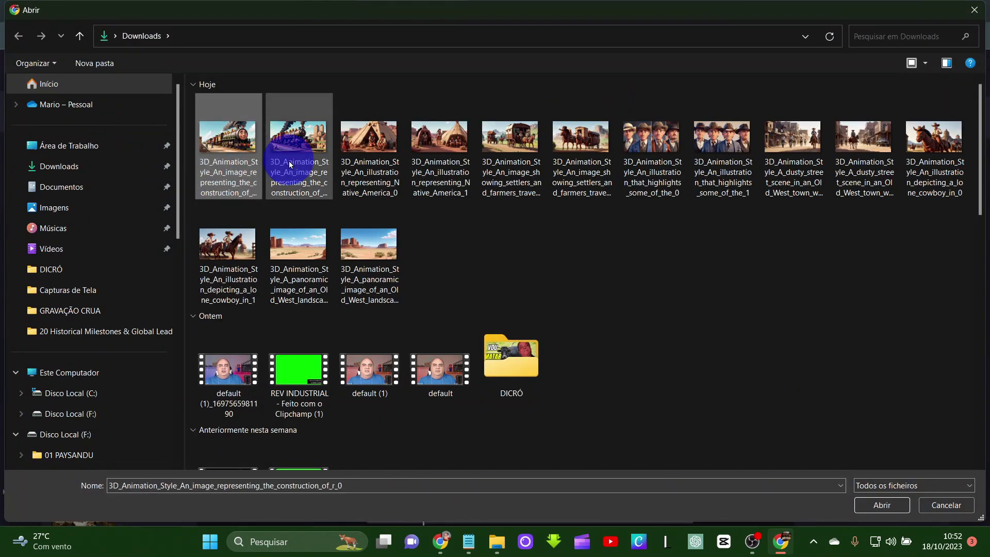
pyautogui.keyDown('ctrl'); pyautogui.click(289, 161); pyautogui.keyUp('ctrl')
pyautogui.click(877, 507)
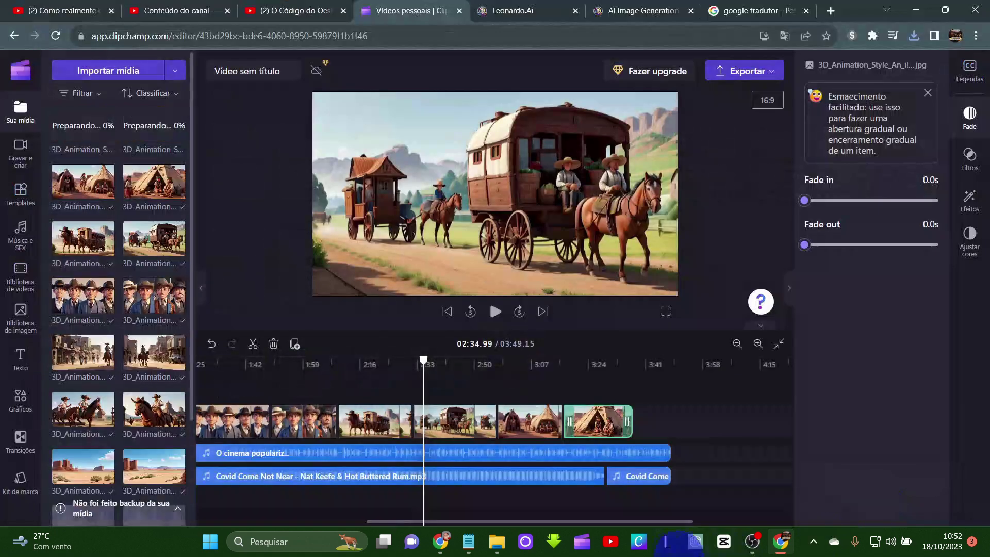
# Step: Add both railroad images to the timeline after the Native American camp clips and undo the excess clip extension
pyautogui.moveTo(450, 525); pyautogui.dragTo(442, 525)
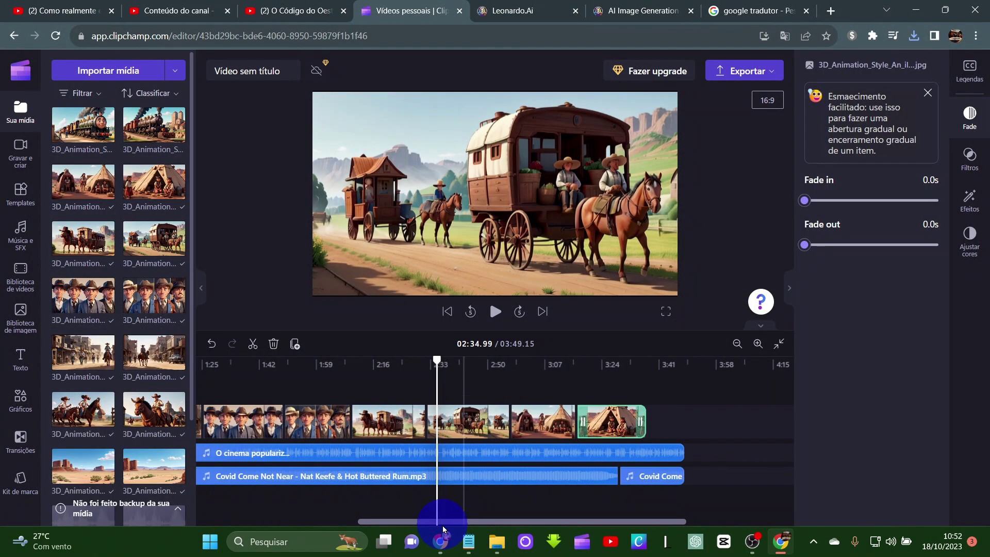
pyautogui.click(394, 404)
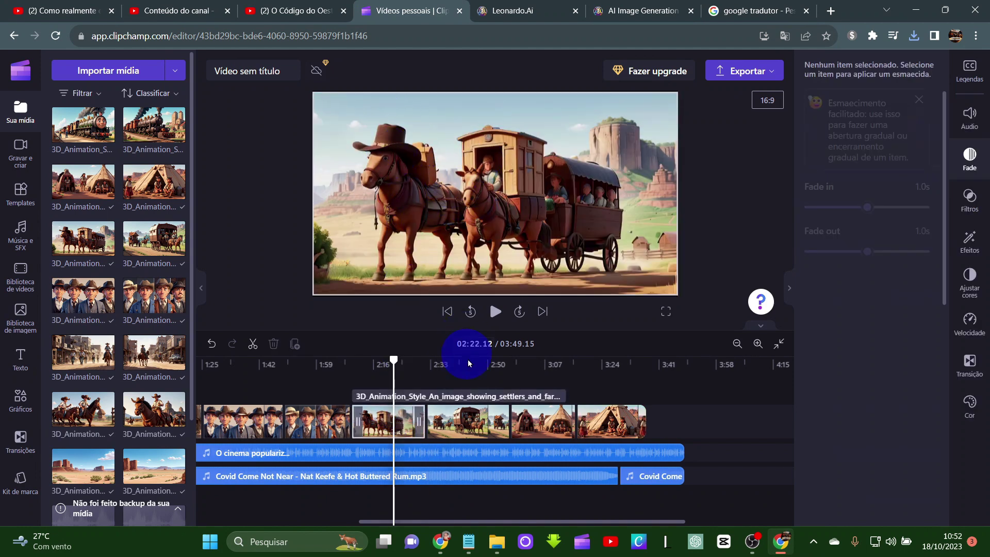
pyautogui.click(463, 382)
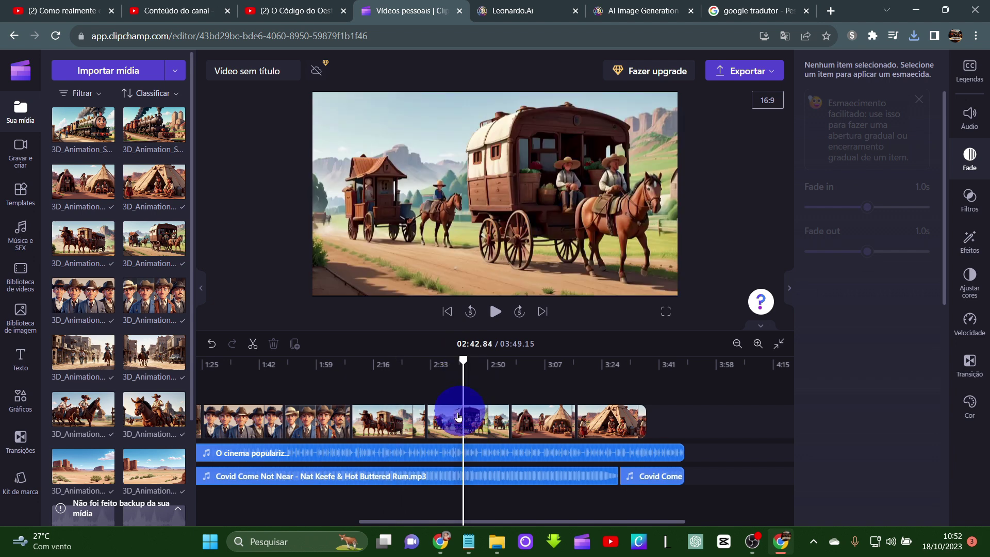
pyautogui.click(457, 413)
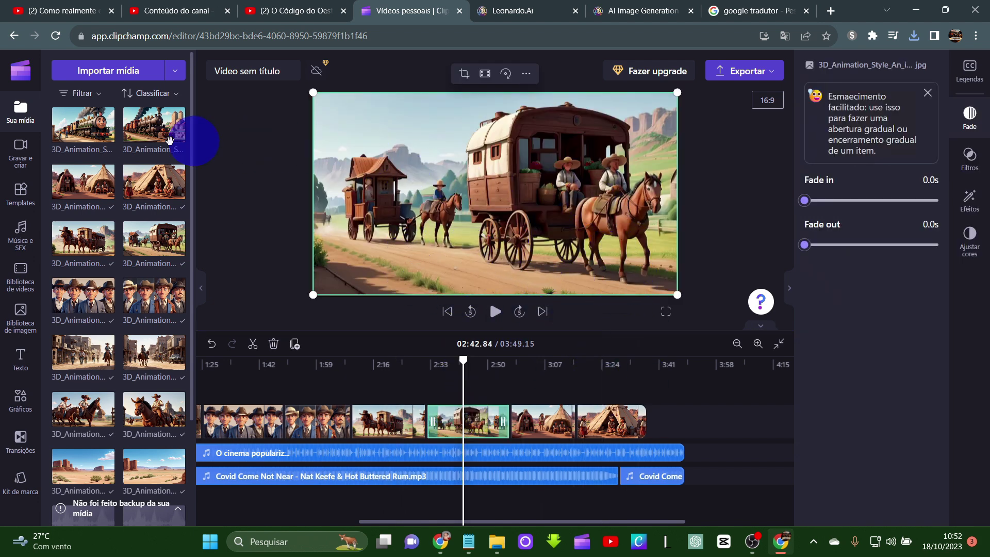
pyautogui.moveTo(91, 125); pyautogui.dragTo(657, 413)
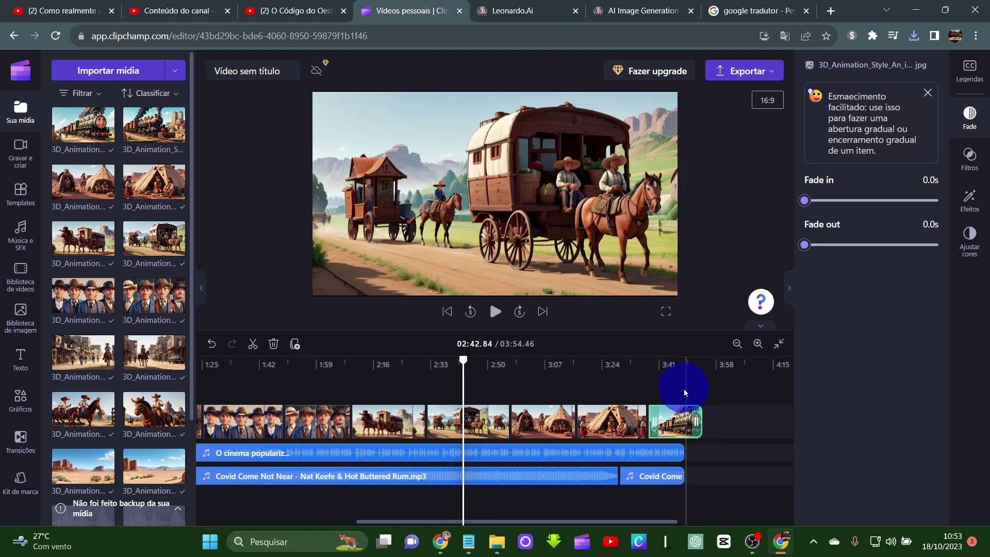
pyautogui.moveTo(143, 122); pyautogui.dragTo(762, 416)
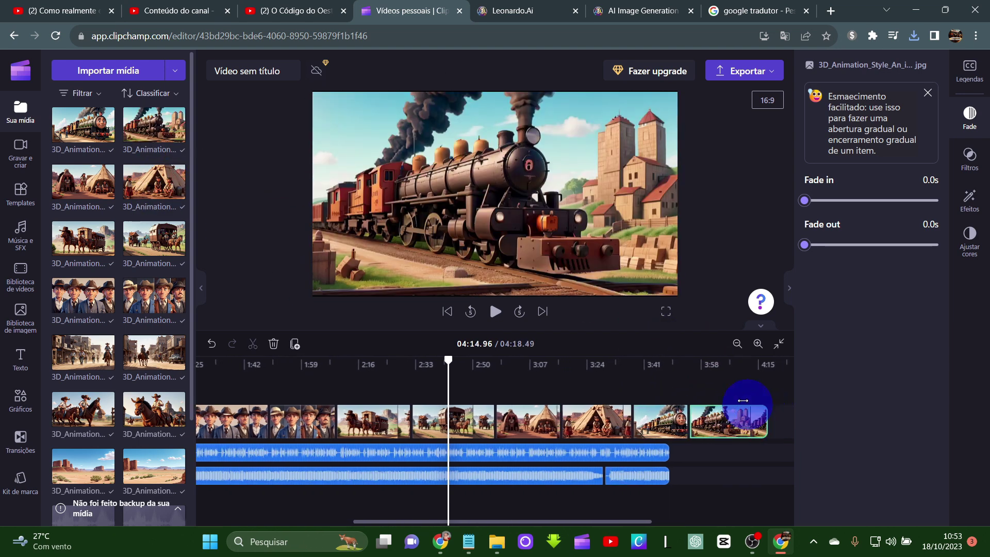
pyautogui.click(736, 380)
pyautogui.hotkey('ctrl', 'z')
# Step: Preview the assembled video from the beginning of the timeline and pause it after a few seconds
pyautogui.moveTo(615, 521); pyautogui.dragTo(318, 524)
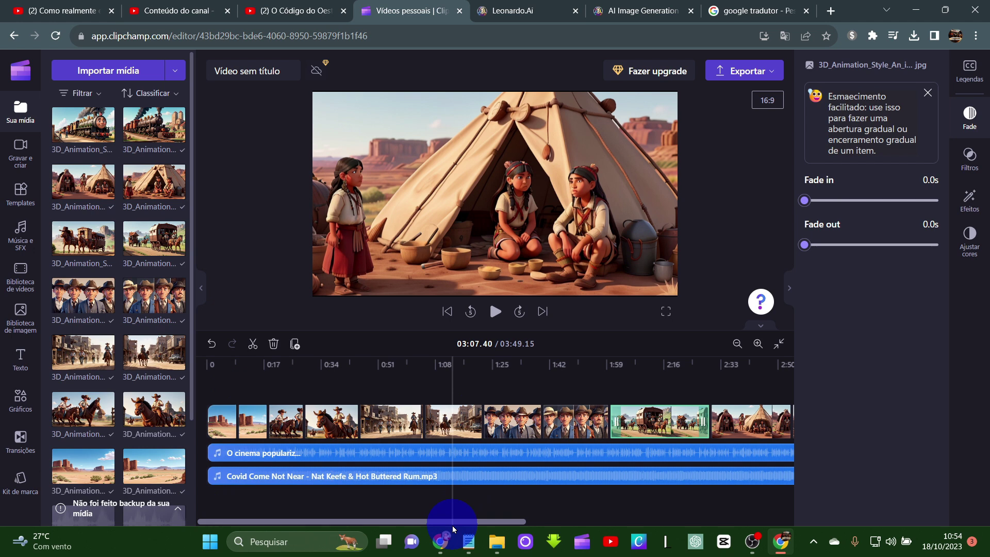
pyautogui.click(494, 316)
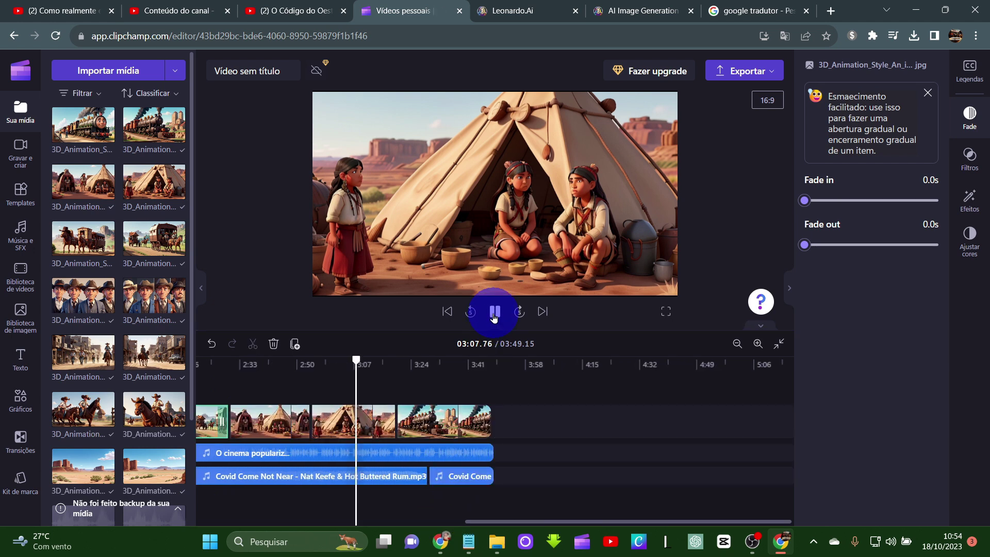
pyautogui.moveTo(550, 529); pyautogui.dragTo(213, 399)
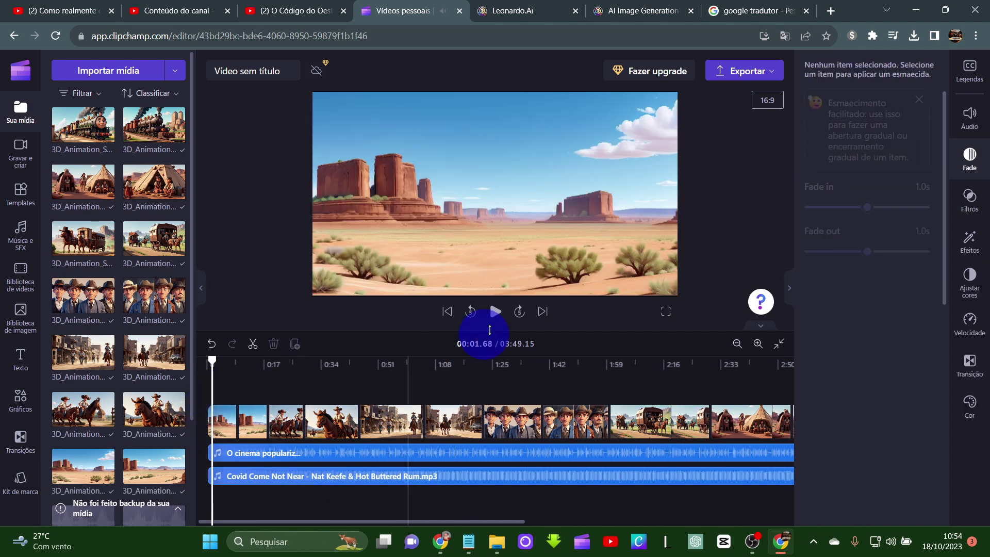
pyautogui.click(494, 312)
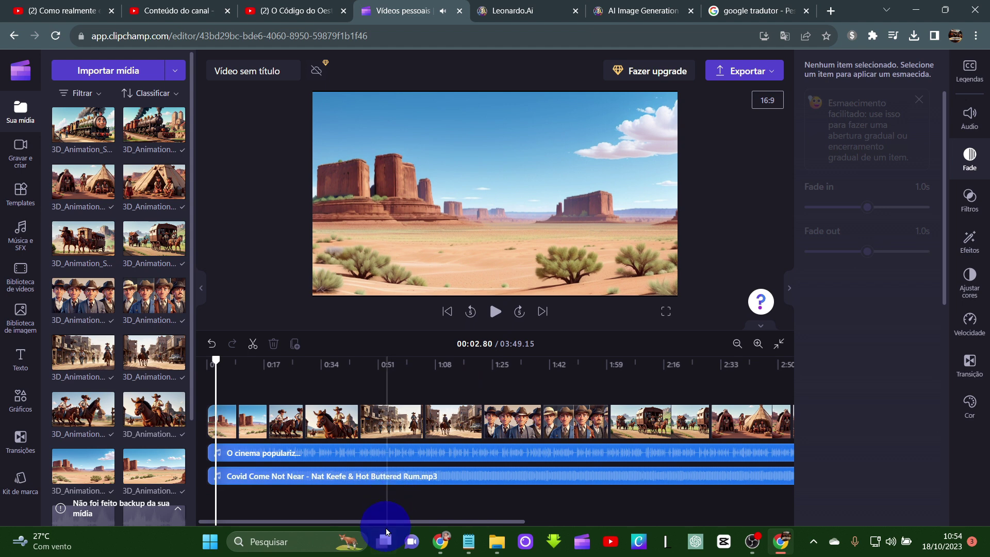
# Step: Lower the volume of the "Covid Come Not Near" background music track to 4%
pyautogui.moveTo(396, 499); pyautogui.dragTo(988, 183)
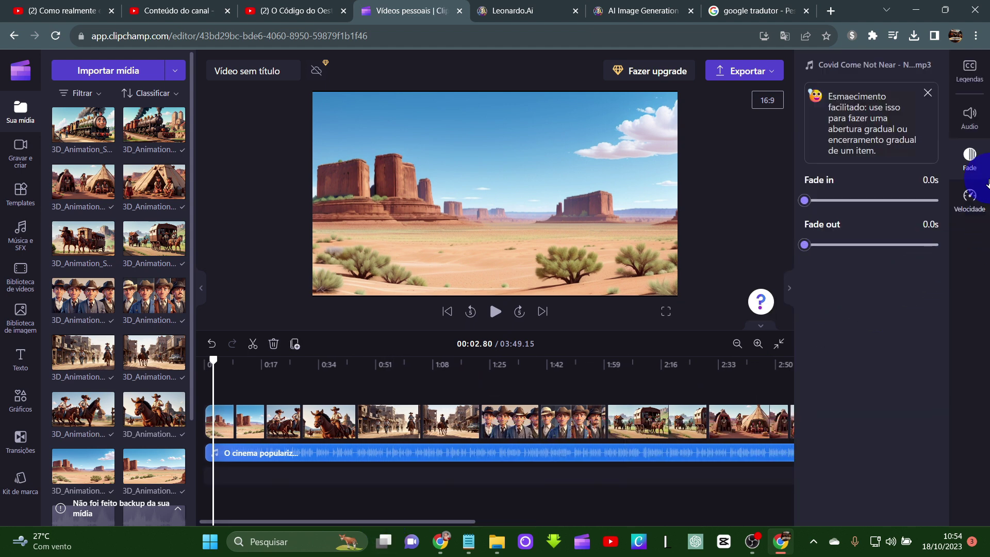
pyautogui.click(972, 126)
pyautogui.click(839, 179)
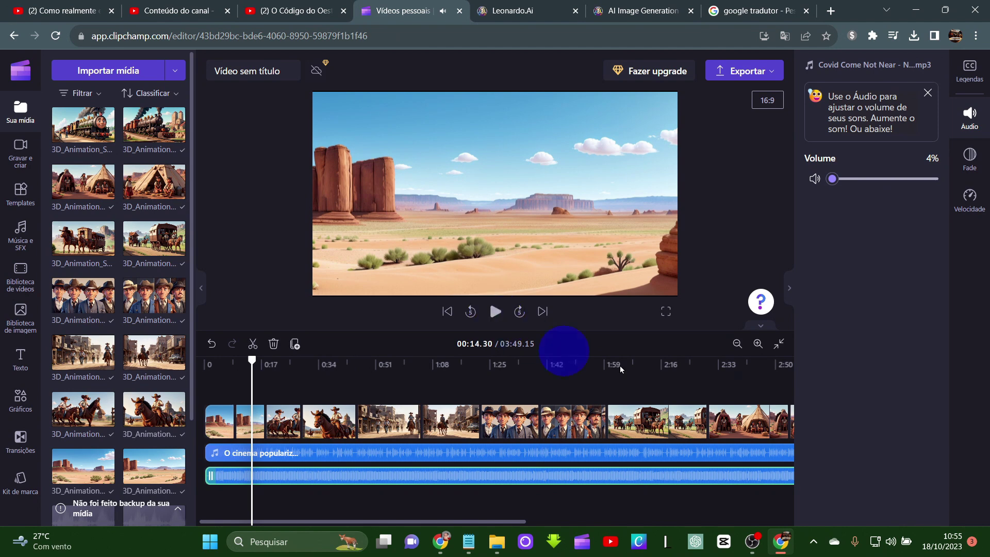
pyautogui.moveTo(749, 551)
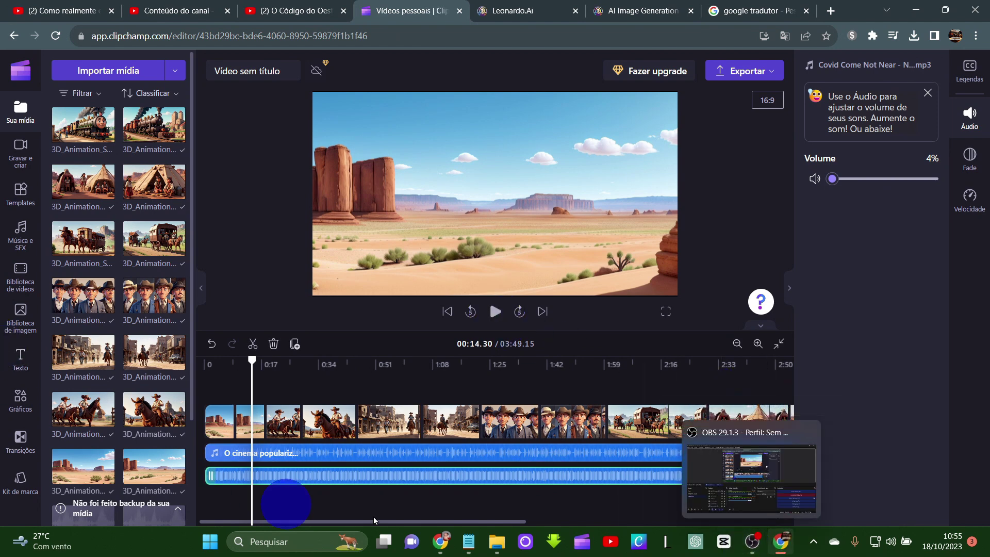
# Step: Select the image clips on the timeline and apply the Feixes transition between them with a duration of 0.5
pyautogui.moveTo(496, 521); pyautogui.dragTo(413, 535)
pyautogui.click(979, 288)
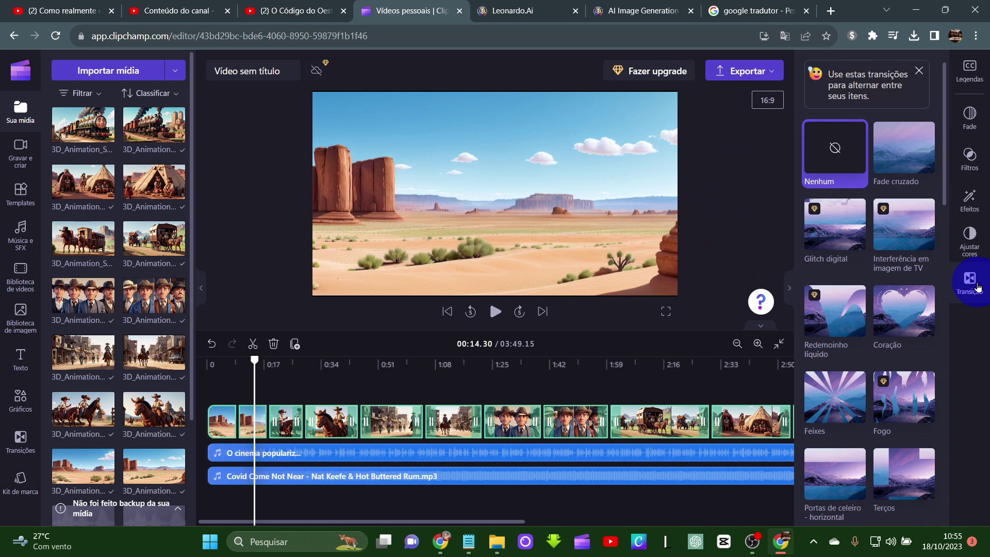
pyautogui.moveTo(923, 438); pyautogui.dragTo(852, 427)
pyautogui.click(852, 427)
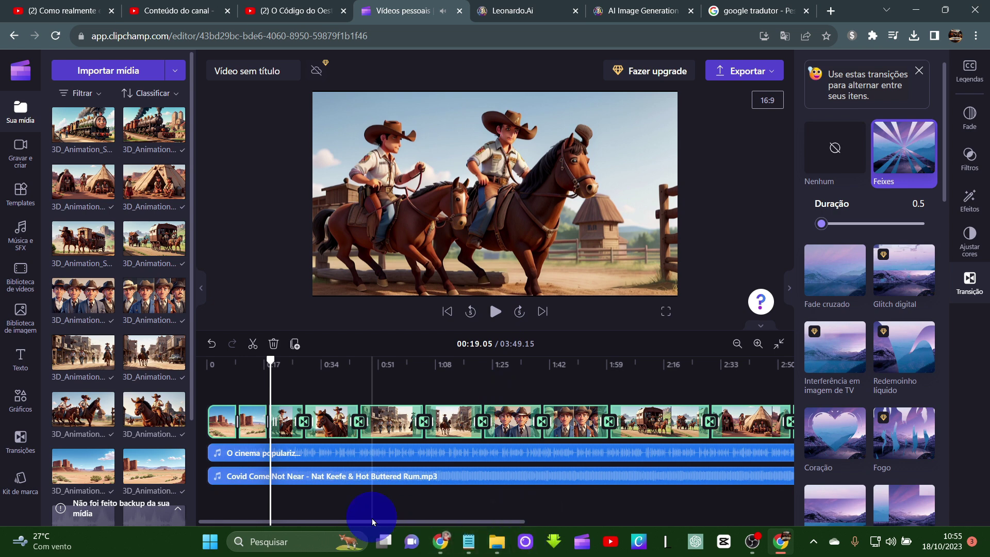
# Step: Select all twelve image clips on the timeline and apply the Zoom lento effect to them
pyautogui.moveTo(375, 521); pyautogui.dragTo(596, 518)
pyautogui.click(581, 452)
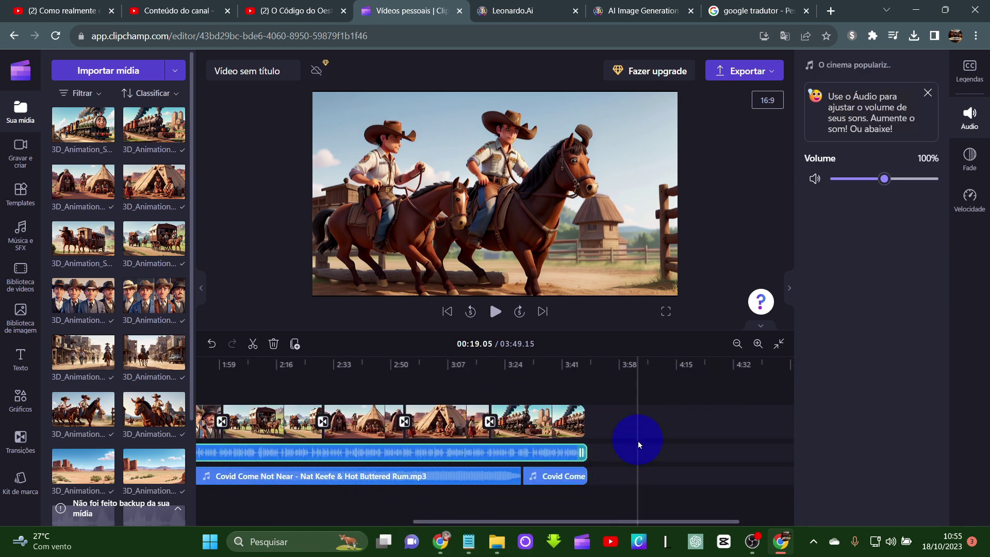
pyautogui.moveTo(649, 426); pyautogui.dragTo(212, 432)
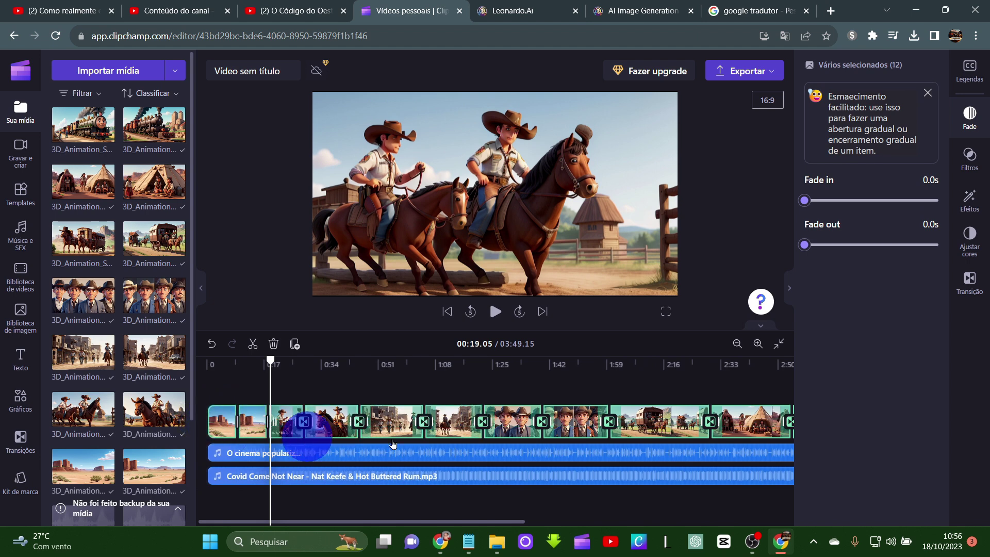
pyautogui.click(969, 204)
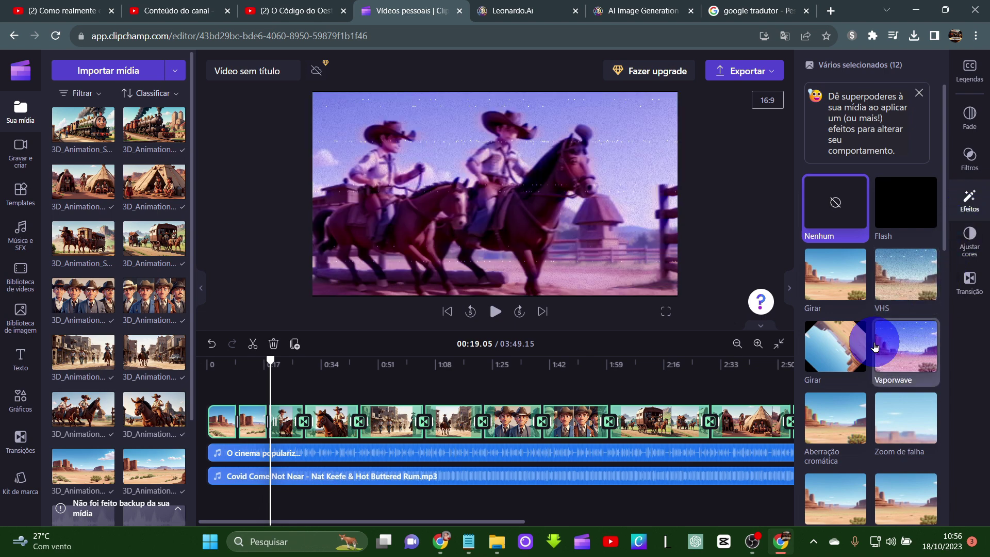
pyautogui.scroll(-3, 871, 445)
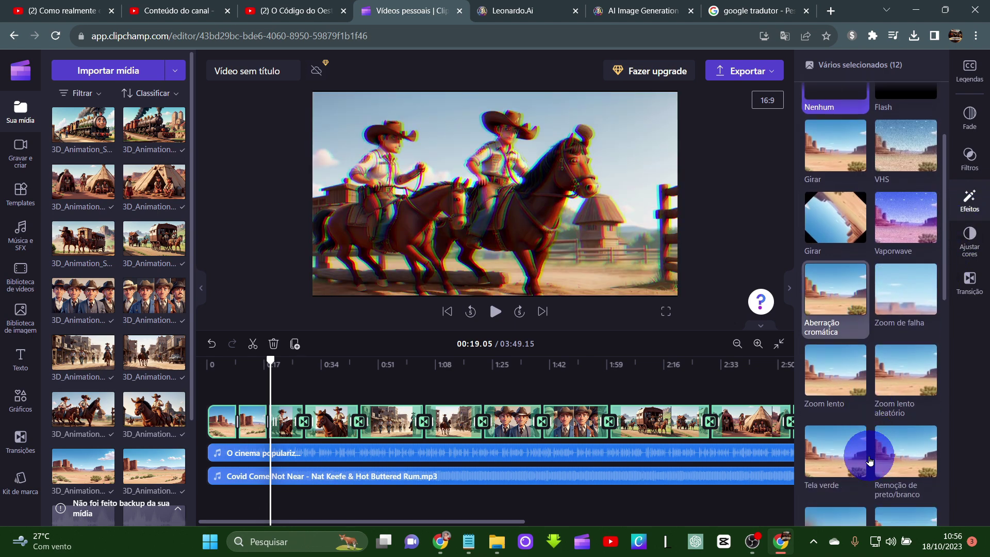
pyautogui.scroll(-1, 870, 454)
pyautogui.click(835, 341)
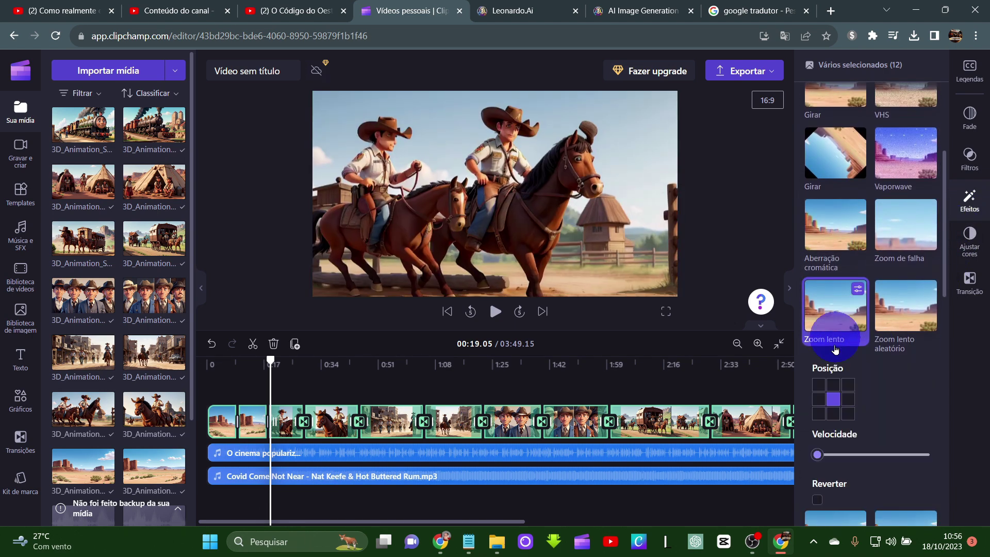
# Step: Enable Reverter for the Zoom lento effect on the selected image clips and play the video to check it
pyautogui.click(822, 489)
pyautogui.click(817, 501)
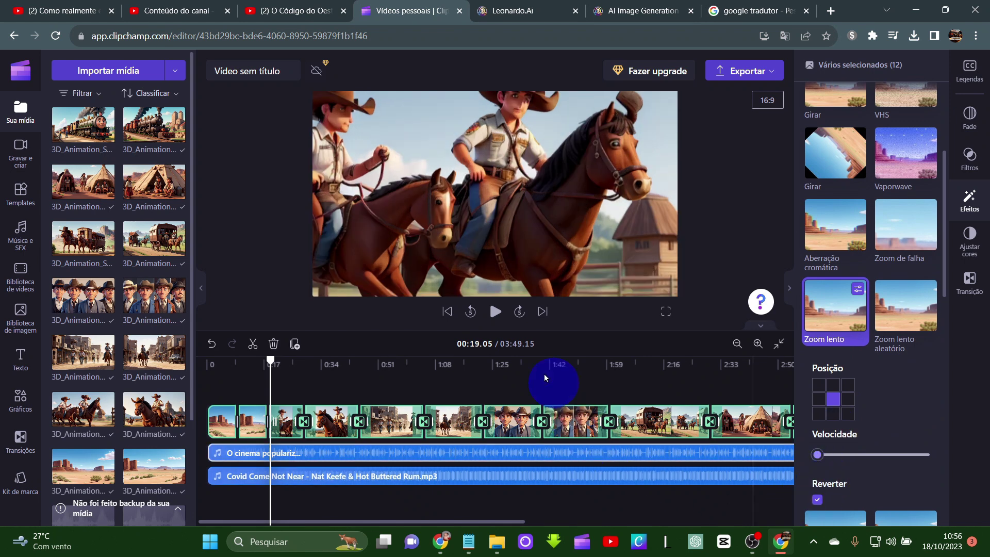
pyautogui.click(492, 311)
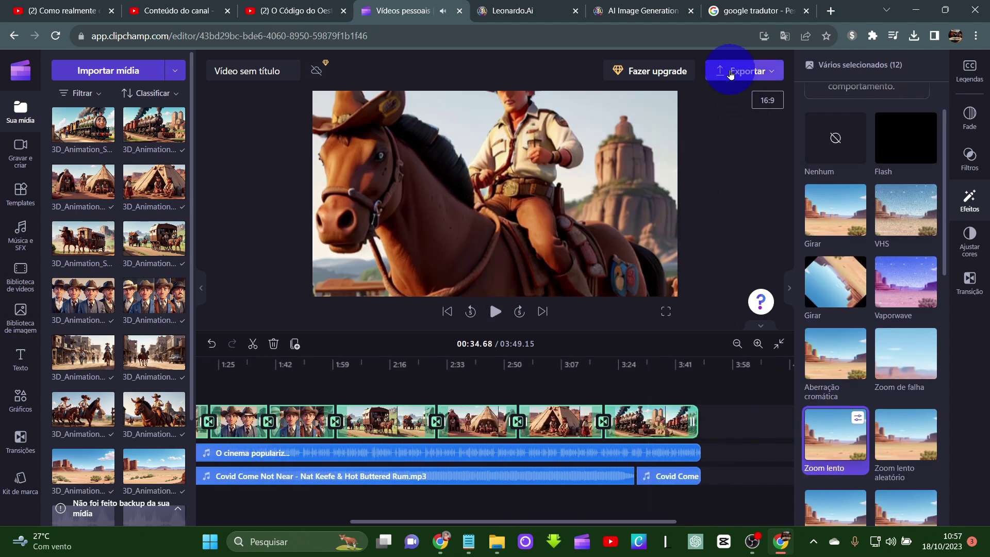
# Step: Export the finished video and title it "PARTE 1 OESTE"
pyautogui.click(730, 75)
pyautogui.click(594, 259)
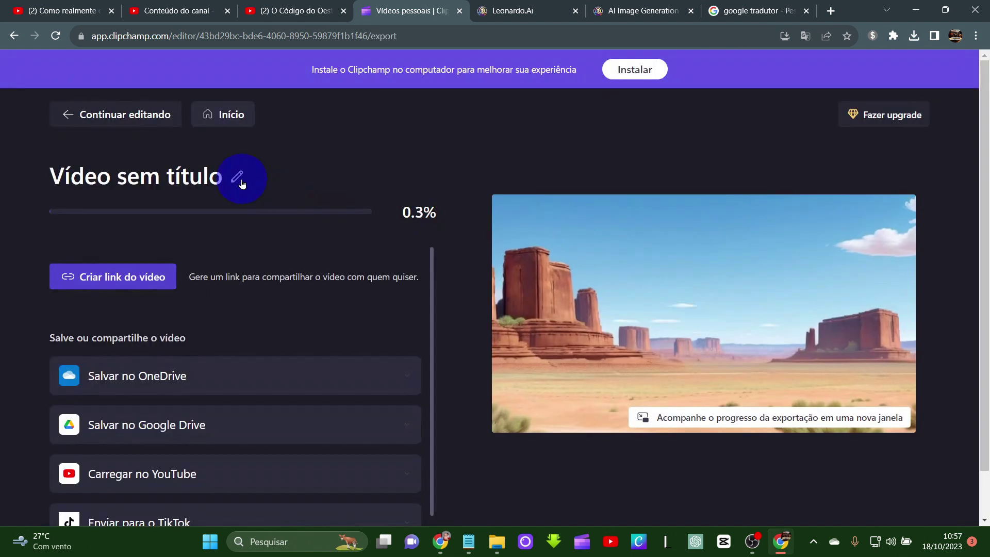
pyautogui.click(242, 184)
pyautogui.write('PARTE 1 OEST')
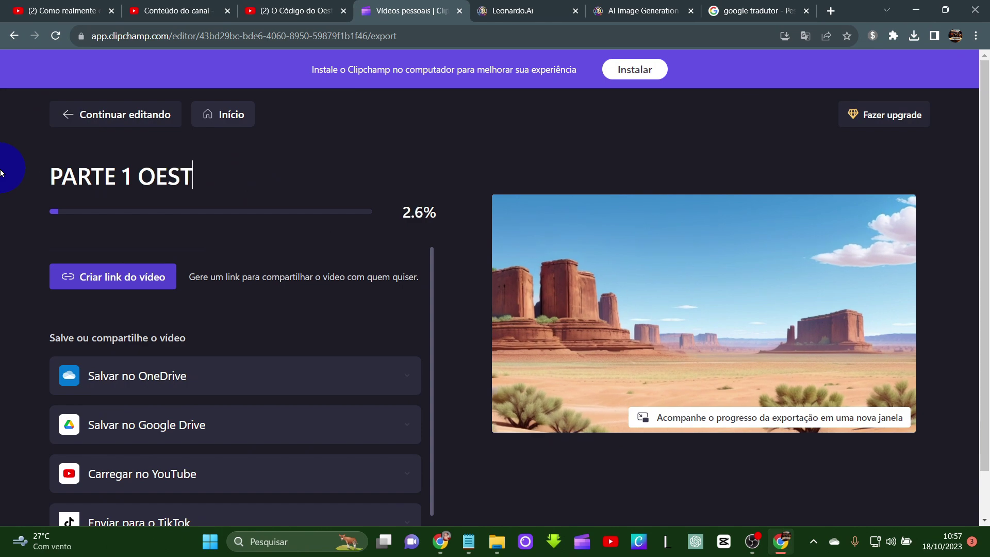
pyautogui.write('E')
pyautogui.press('Return')
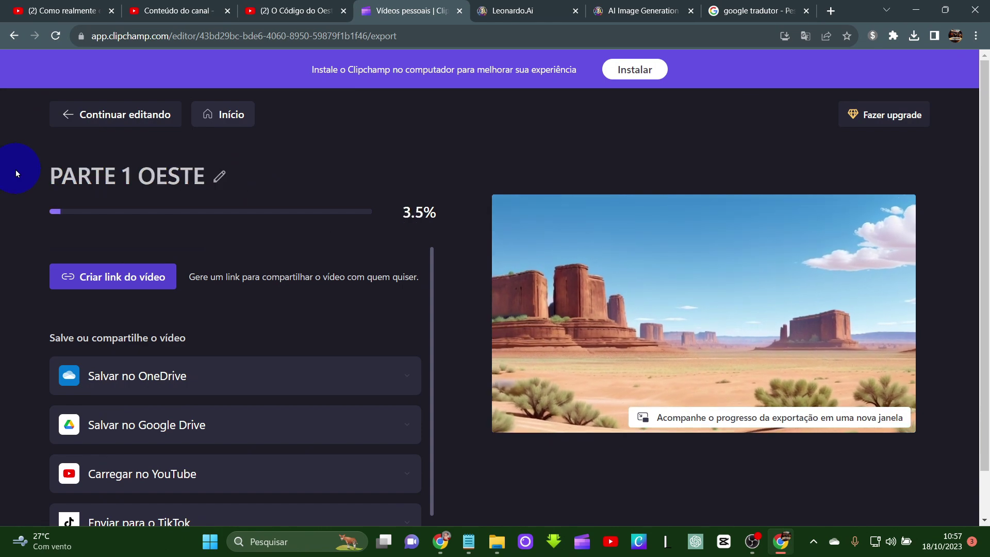
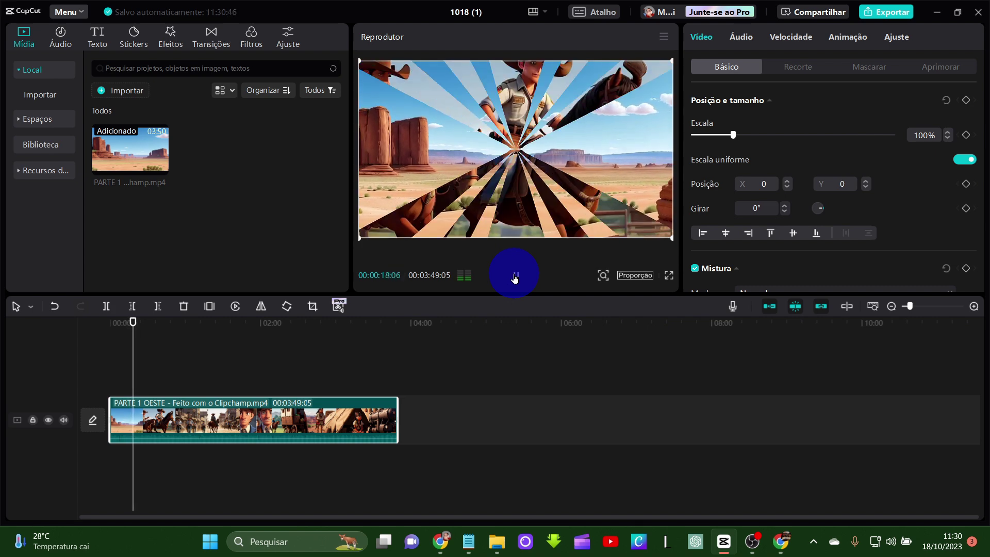
# Step: In CapCut, pause playback and add the Respingo de Estrelas effect from the Fagulha category at the start of the video
pyautogui.click(516, 276)
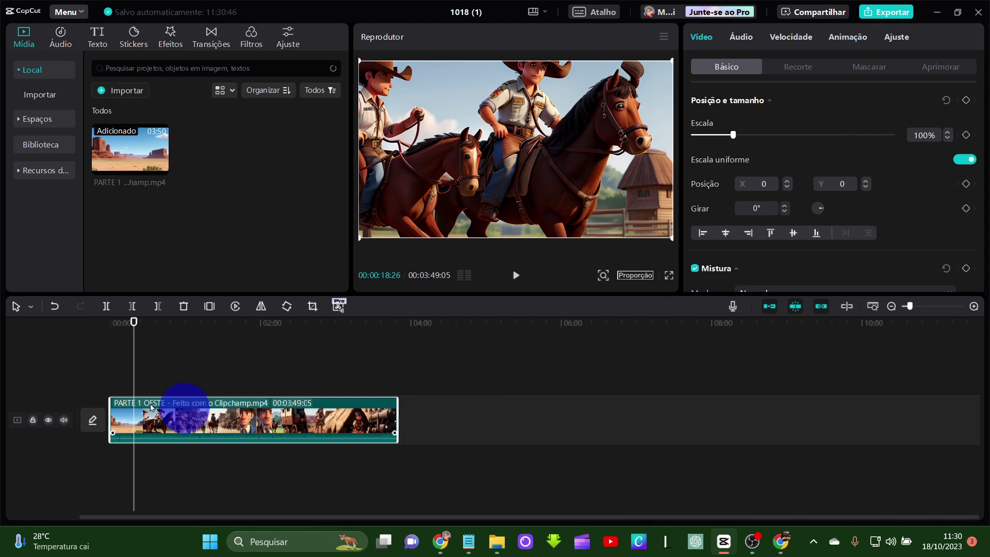
pyautogui.click(172, 43)
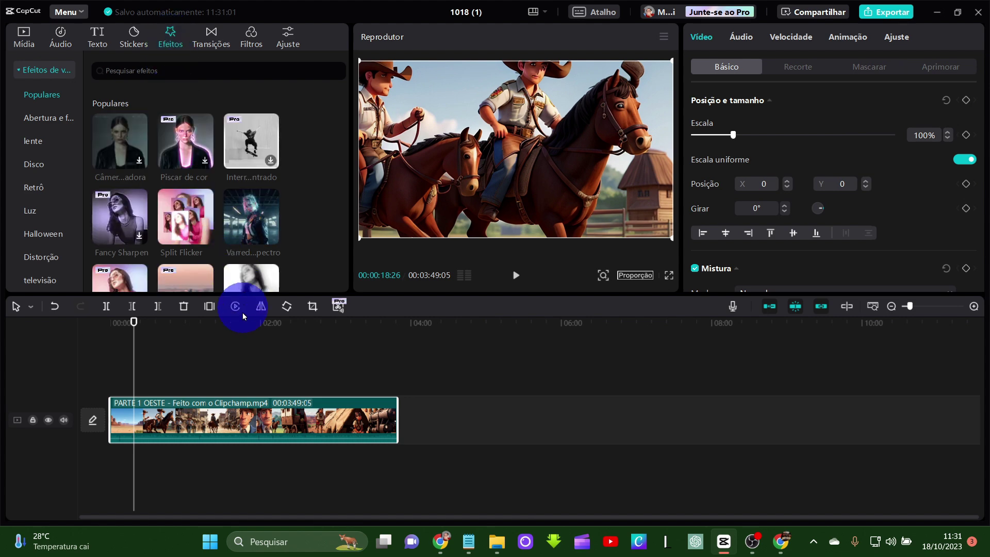
pyautogui.scroll(-3, 73, 171)
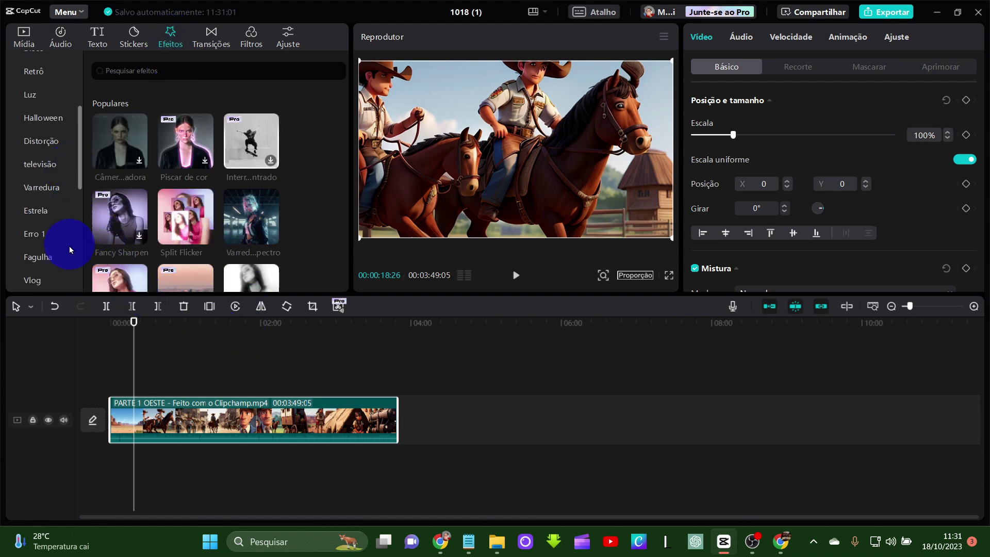
pyautogui.click(39, 257)
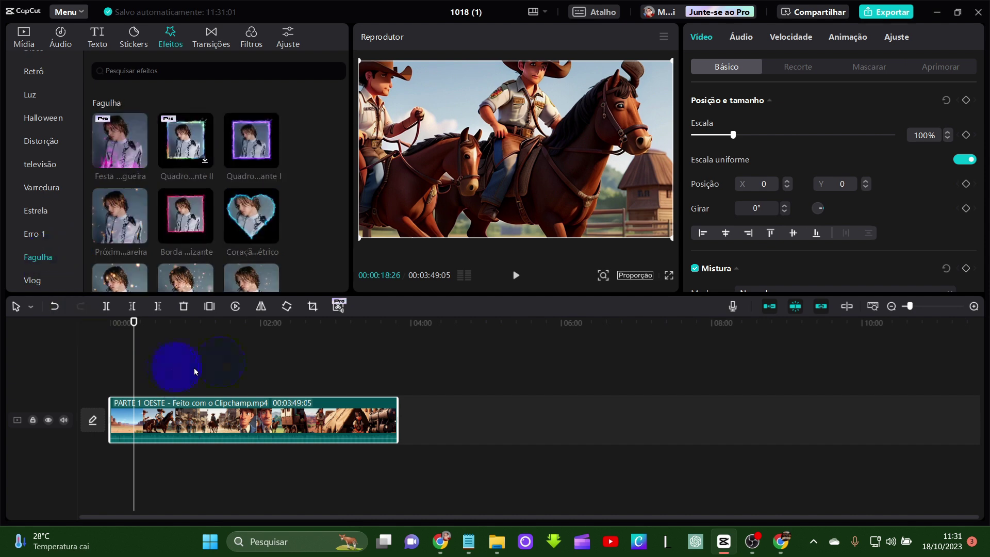
pyautogui.scroll(-1, 164, 253)
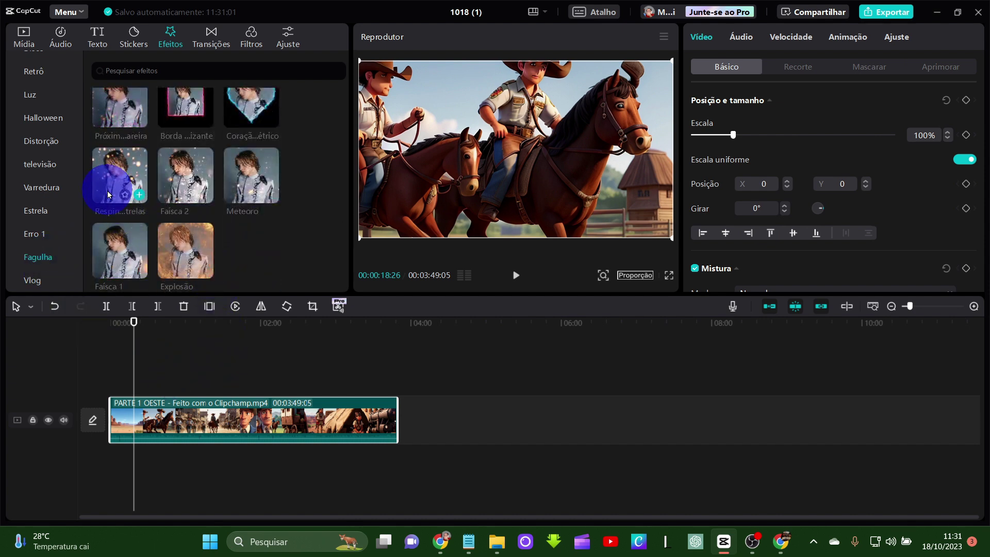
pyautogui.moveTo(114, 177); pyautogui.dragTo(135, 342)
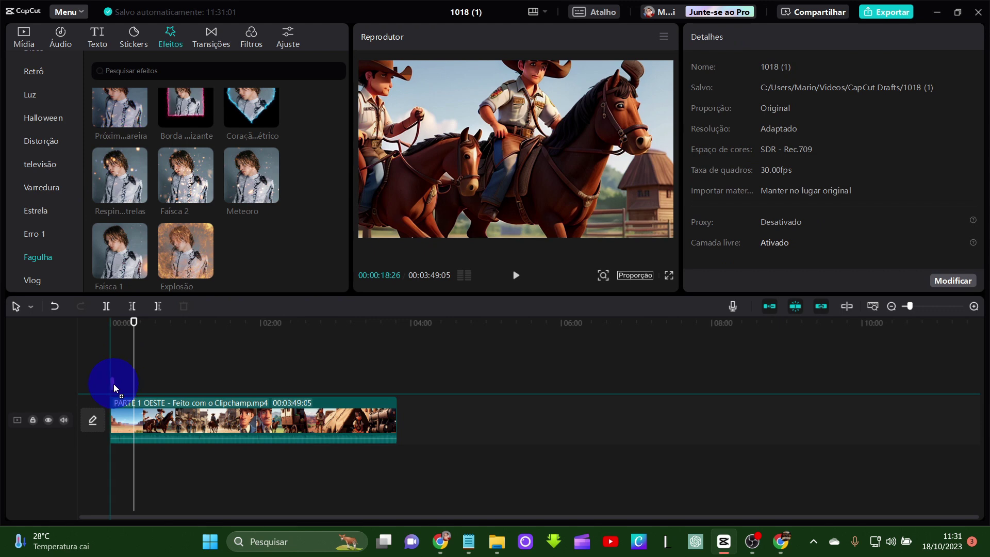
pyautogui.moveTo(134, 419); pyautogui.dragTo(124, 416)
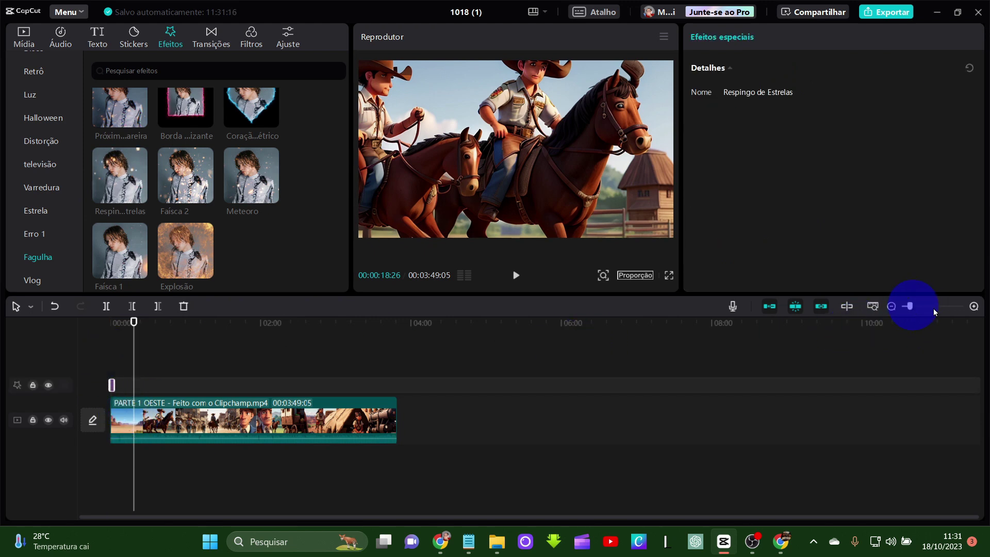
# Step: Preview the start of the video with the added effect and pause at 00:00:10:00
pyautogui.click(974, 307)
pyautogui.click(974, 306)
pyautogui.moveTo(349, 523); pyautogui.dragTo(298, 523)
pyautogui.moveTo(299, 332); pyautogui.dragTo(73, 350)
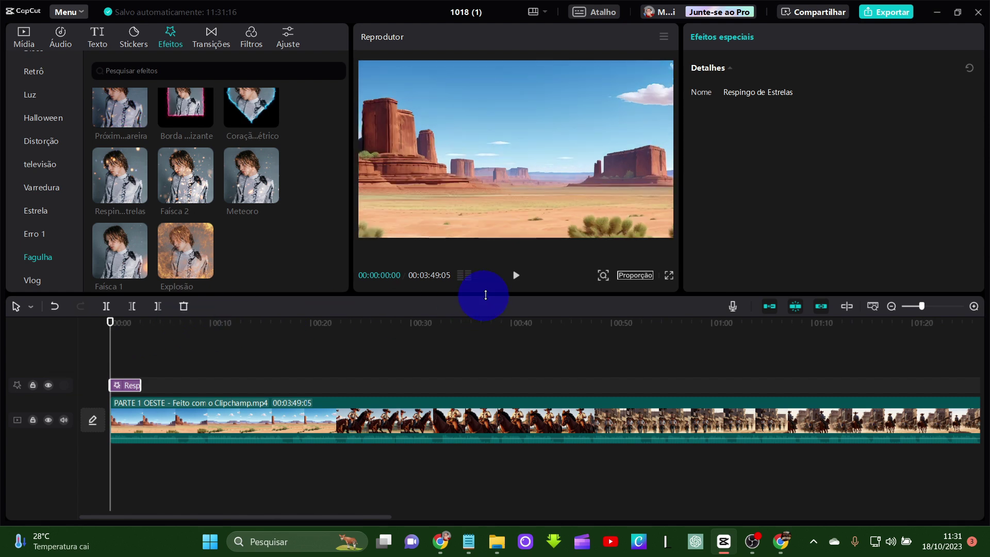
pyautogui.click(515, 281)
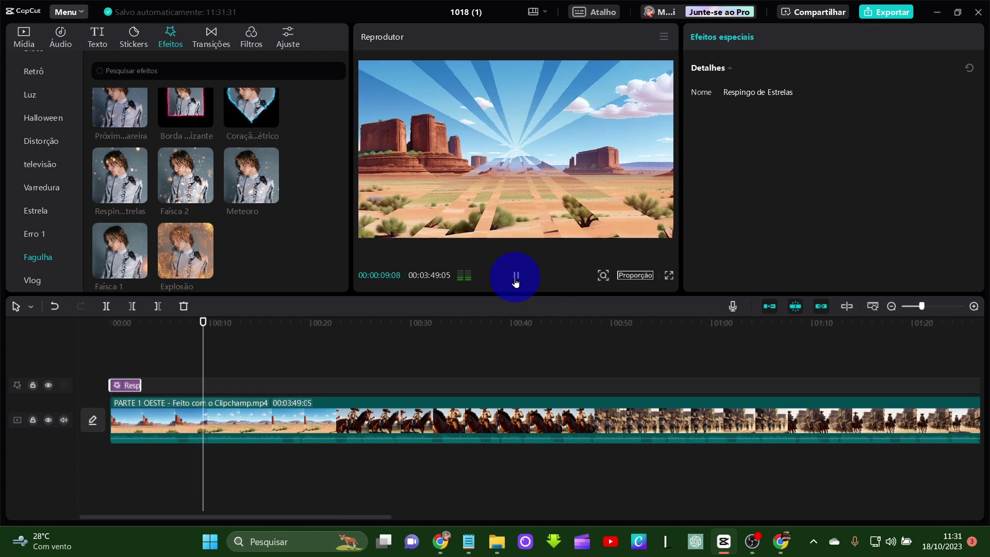
pyautogui.click(515, 278)
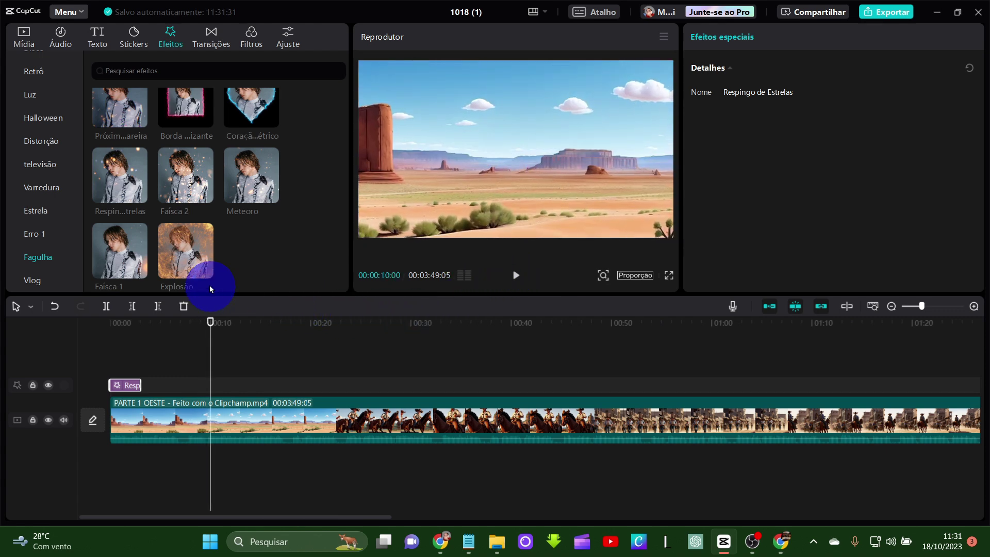
# Step: Add the Explosão effect at the 10-second mark and play the video on to 00:00:22:27
pyautogui.moveTo(161, 254); pyautogui.dragTo(222, 387)
pyautogui.click(515, 279)
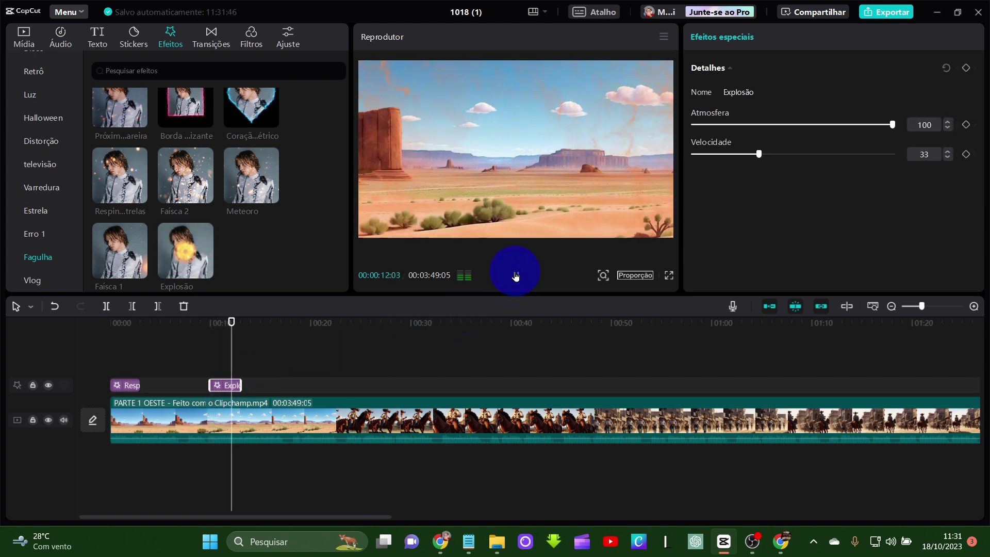
pyautogui.click(515, 275)
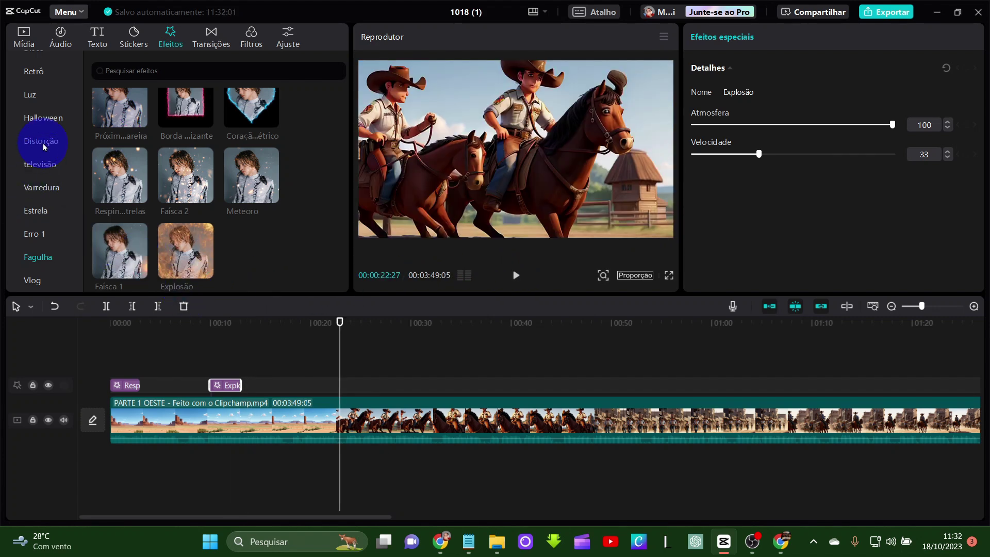
# Step: Add the Pulso de tela effect from the Distorção category at 00:00:22:27 and play the video on to 00:00:37:00
pyautogui.click(44, 142)
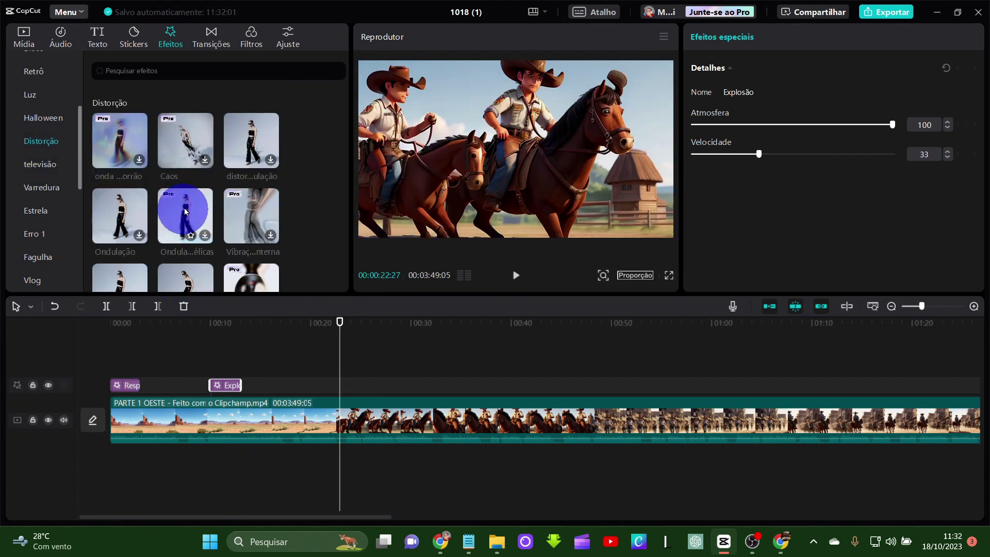
pyautogui.scroll(-1, 236, 238)
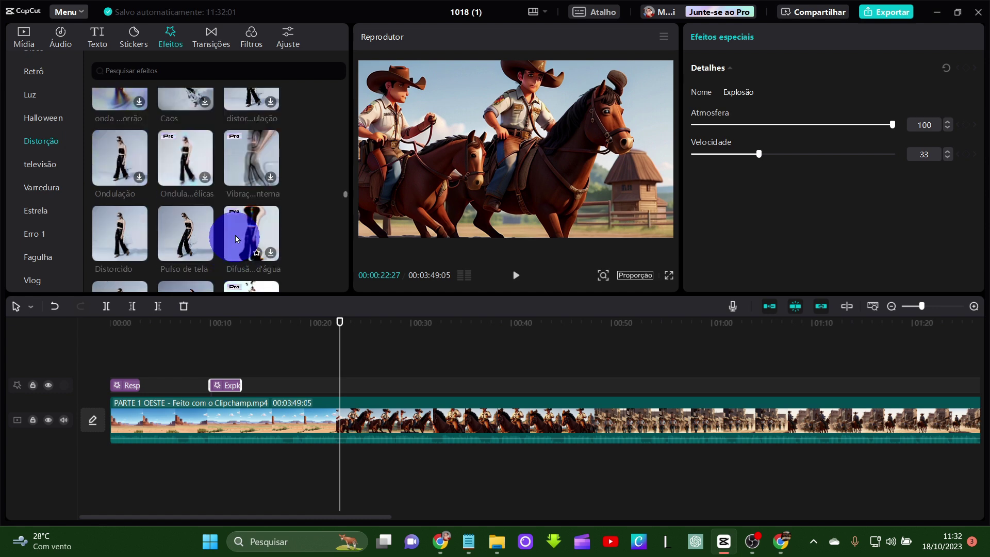
pyautogui.moveTo(190, 238); pyautogui.dragTo(339, 396)
pyautogui.click(516, 278)
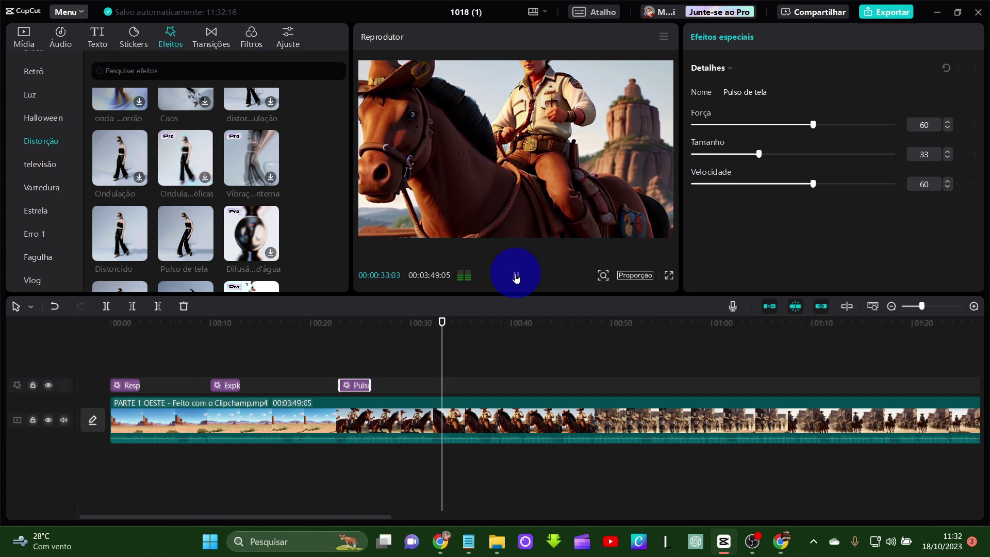
pyautogui.click(516, 277)
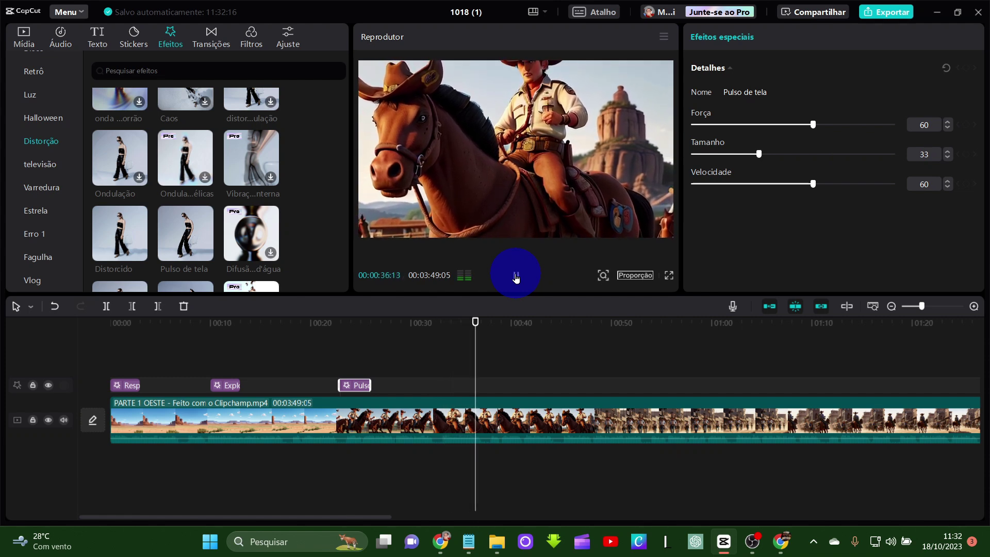
pyautogui.click(516, 277)
# Step: Add the Freeze Moment effect from the Retrô category at 00:00:37:00 and play the video on from there
pyautogui.click(34, 72)
pyautogui.scroll(-3, 277, 275)
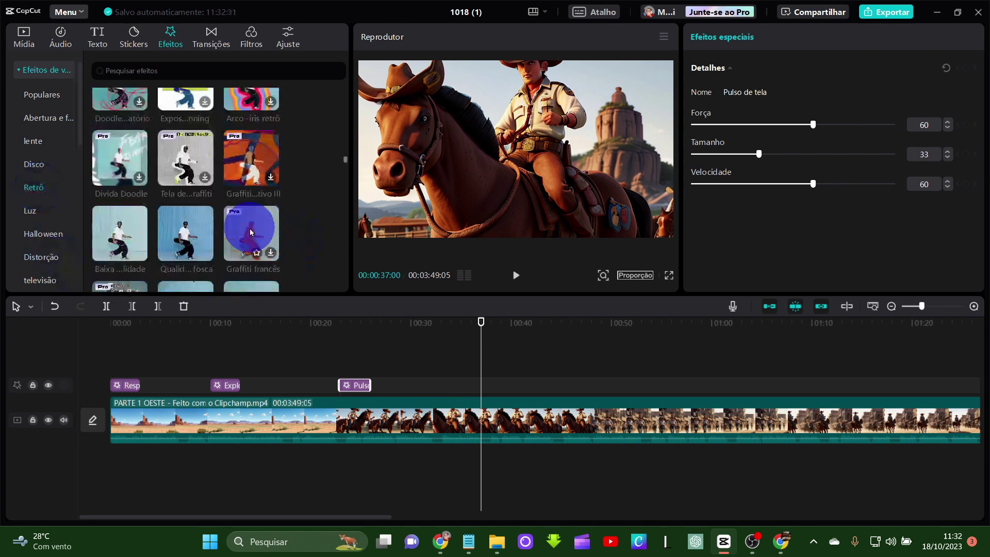
pyautogui.click(30, 136)
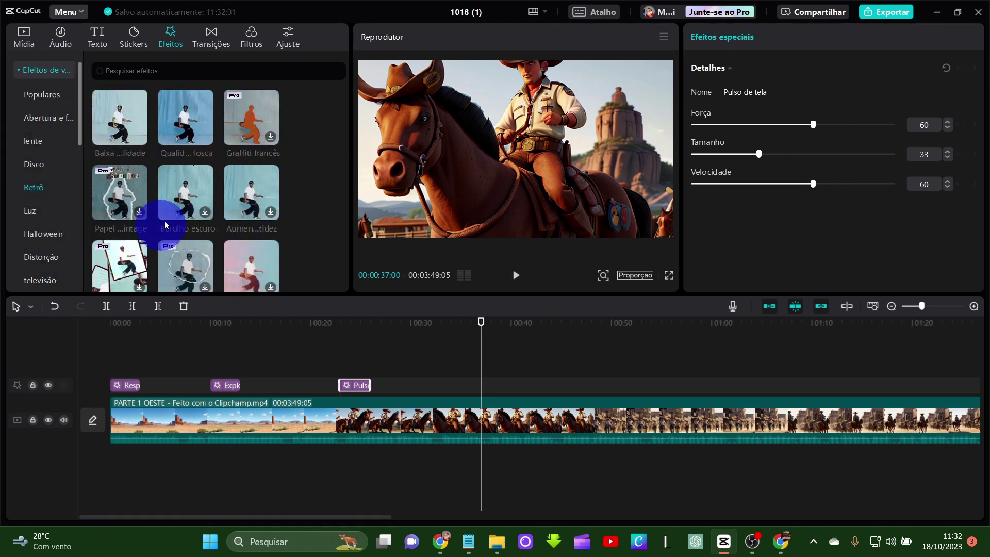
pyautogui.scroll(-2, 186, 195)
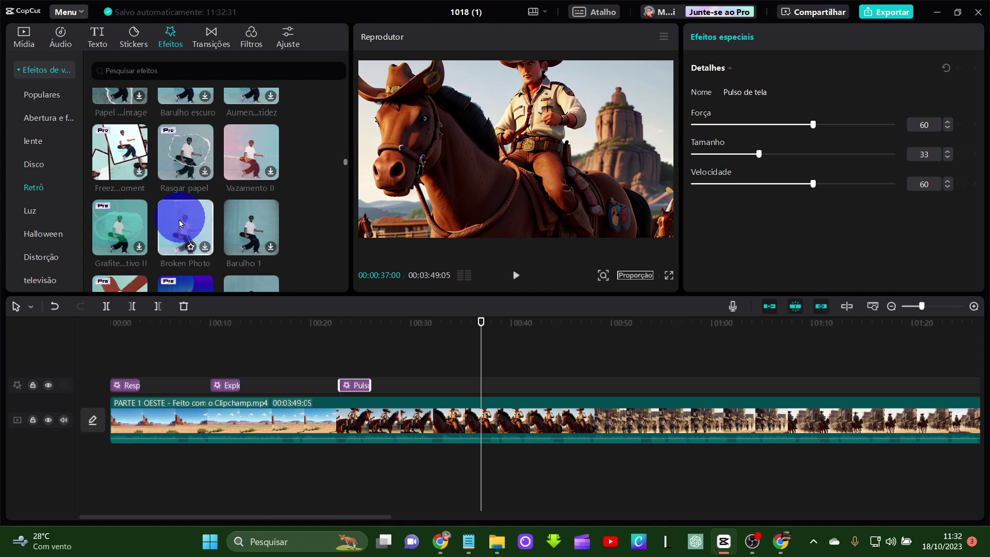
pyautogui.moveTo(129, 164); pyautogui.dragTo(479, 388)
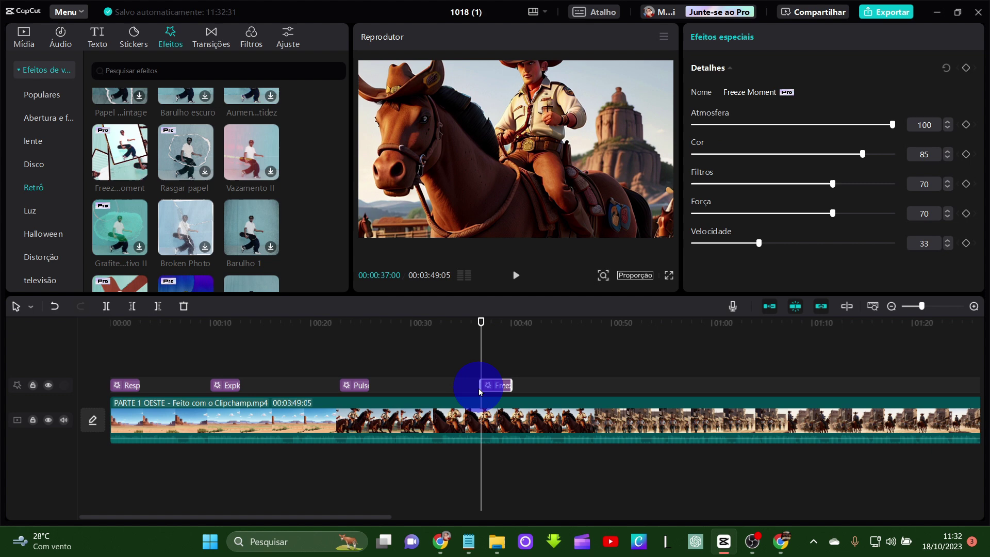
pyautogui.click(517, 281)
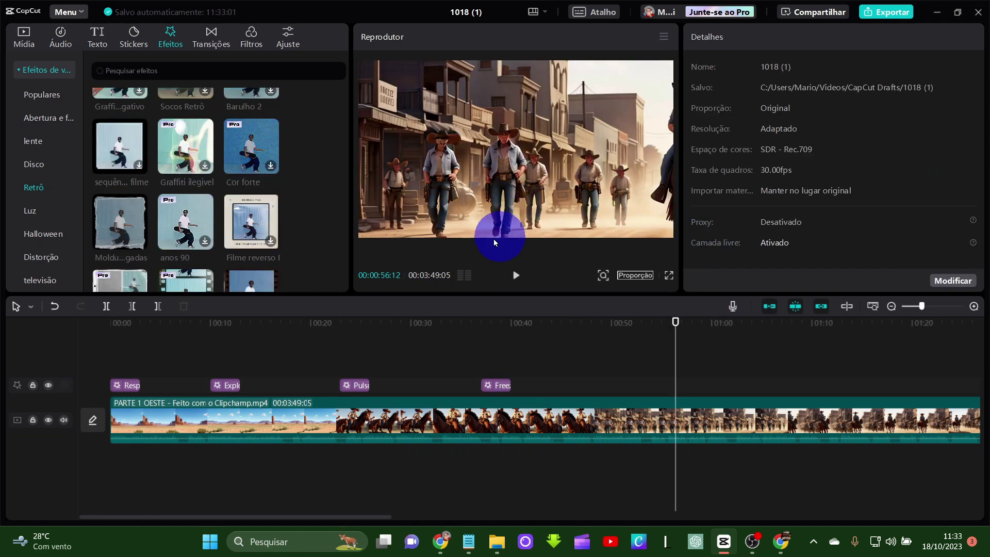
# Step: Add the Molduras rasgadas effect at 00:00:56:12 and play the video on to 00:01:08:10
pyautogui.moveTo(203, 232); pyautogui.dragTo(676, 387)
pyautogui.click(519, 278)
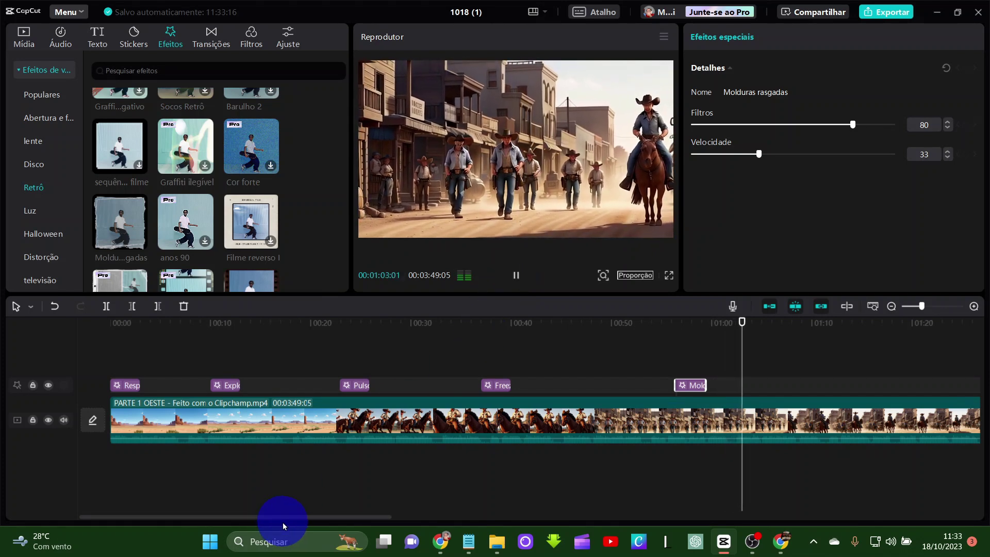
pyautogui.moveTo(287, 520); pyautogui.dragTo(479, 519)
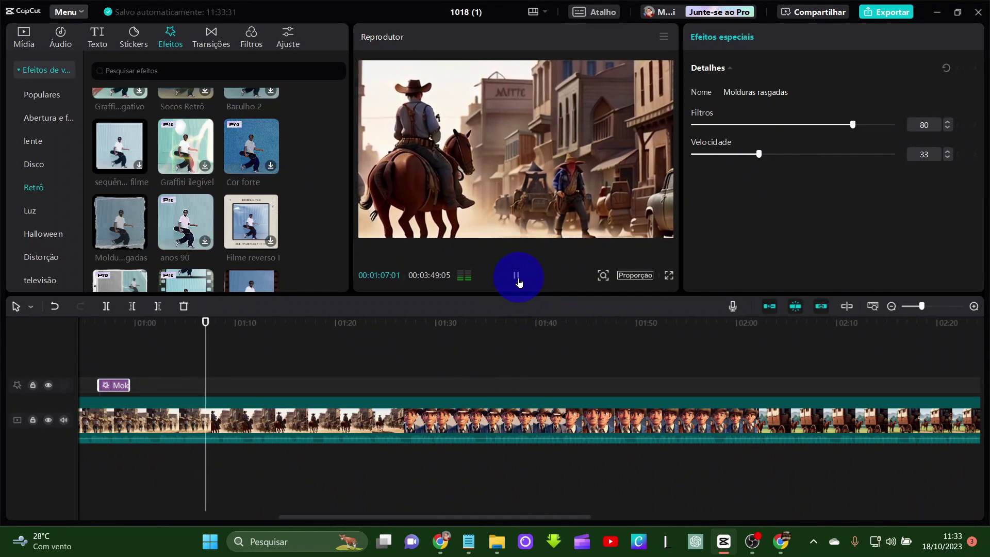
pyautogui.click(517, 277)
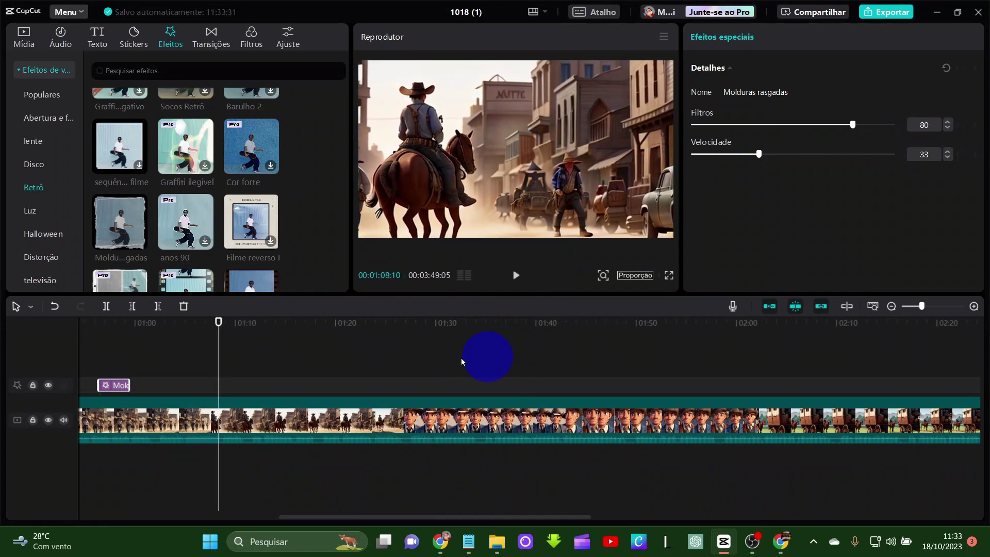
# Step: Search the sound effects library for "TIRO"
pyautogui.click(61, 38)
pyautogui.click(681, 466)
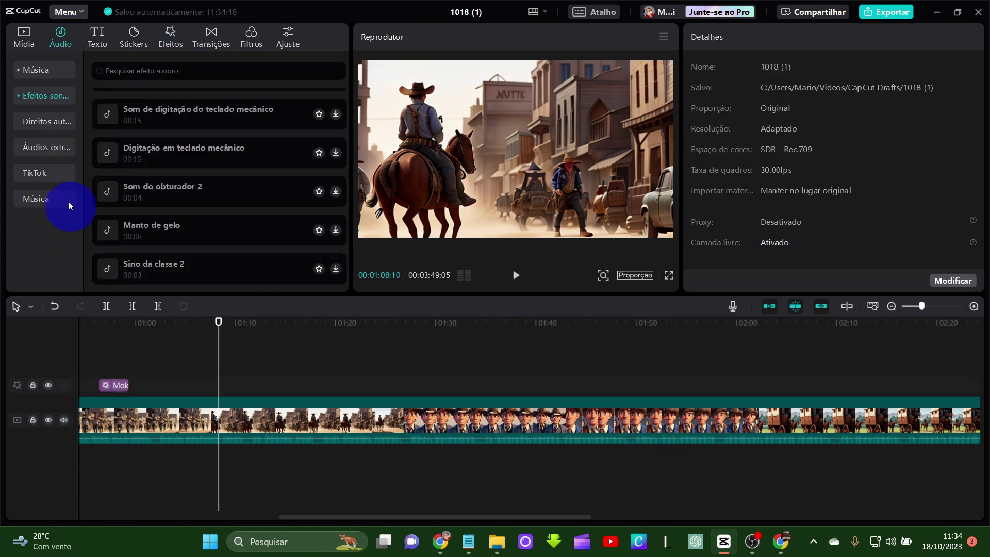
pyautogui.click(48, 107)
pyautogui.click(132, 68)
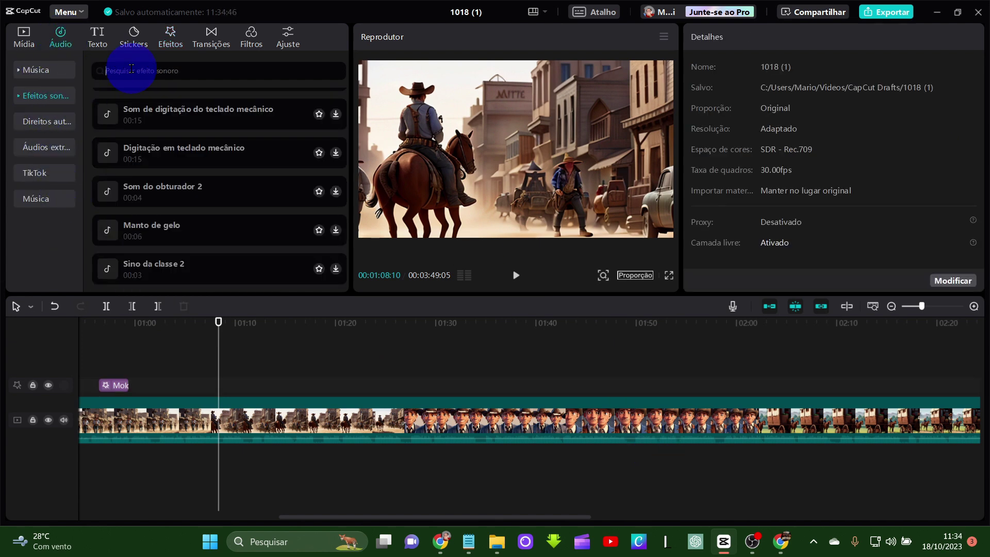
pyautogui.write('TIRO')
pyautogui.press('Return')
# Step: Listen to the gunshot sounds Tiro, Tiros de pistola, Tiro de tanque and Tiro de pistola, and replay Tiro
pyautogui.click(149, 145)
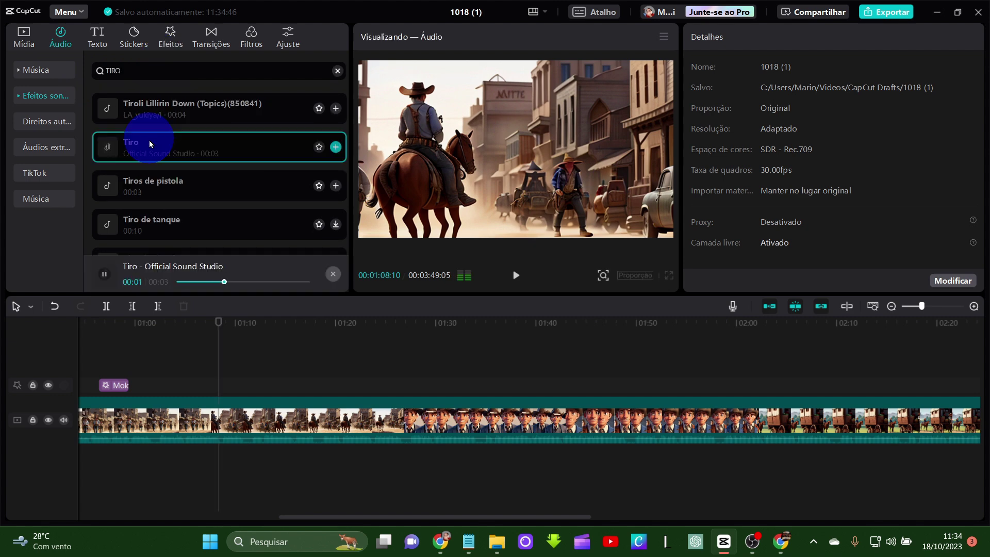
pyautogui.click(158, 192)
pyautogui.scroll(-1, 163, 221)
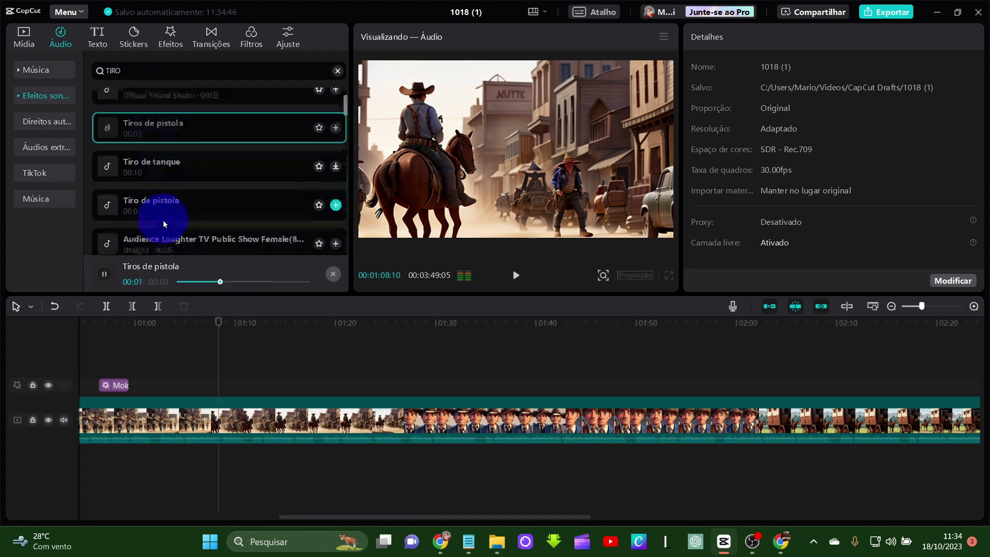
pyautogui.click(165, 173)
pyautogui.click(165, 201)
pyautogui.scroll(1, 170, 229)
pyautogui.click(184, 150)
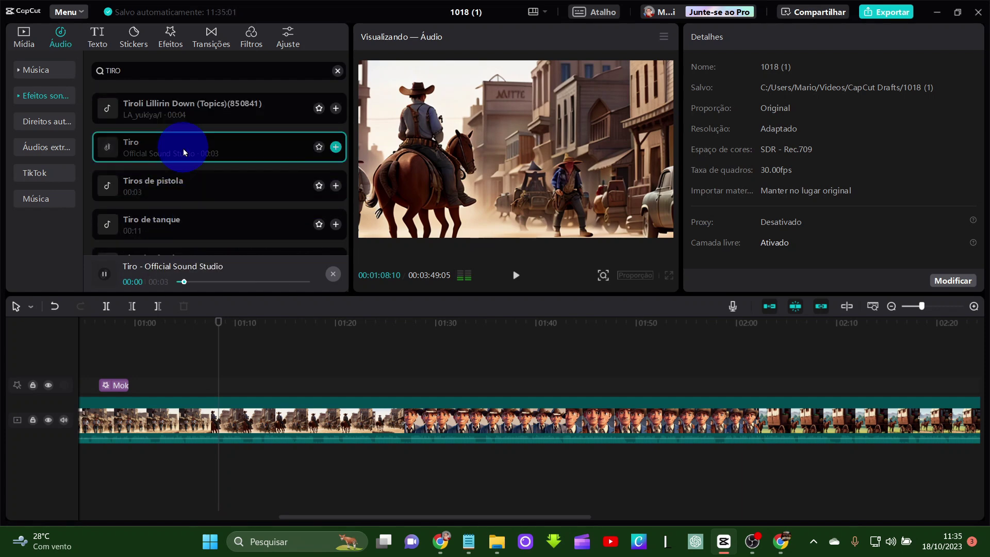
# Step: Add the Tiro sound to the timeline at 00:01:08:10 and play it
pyautogui.moveTo(183, 152); pyautogui.dragTo(409, 417)
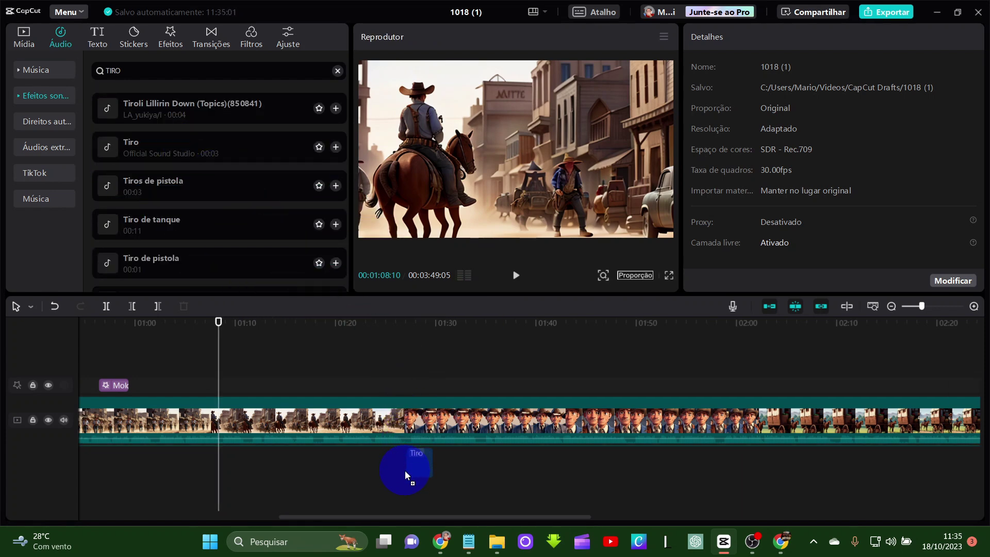
pyautogui.moveTo(406, 479); pyautogui.dragTo(243, 460)
pyautogui.click(515, 275)
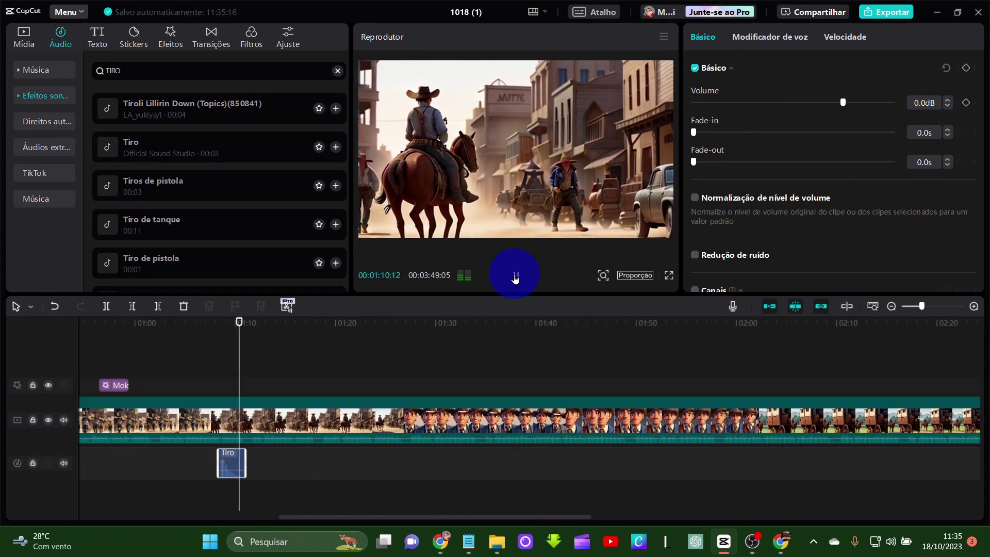
pyautogui.click(513, 281)
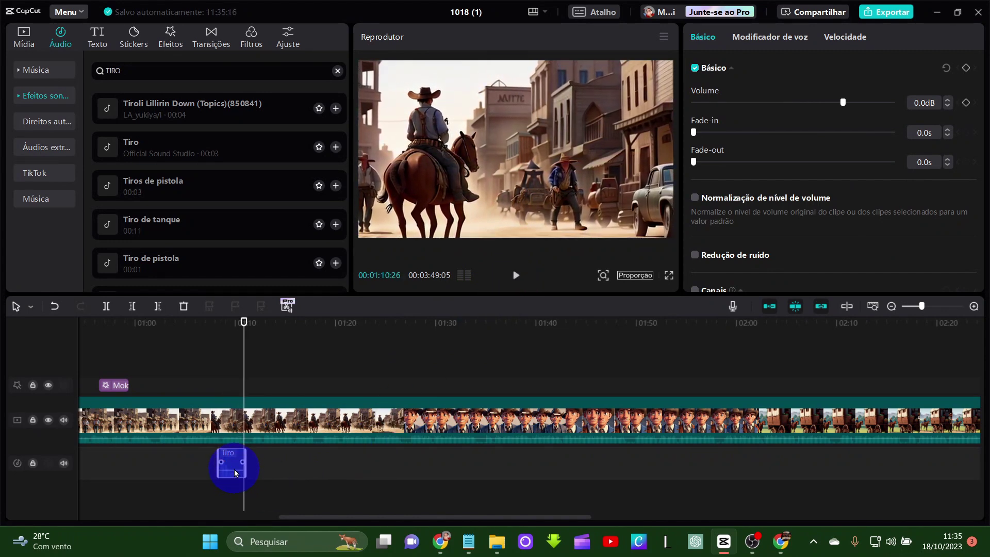
# Step: Lower the Tiro sound's volume to -25.4 dB and replay that section
pyautogui.click(779, 106)
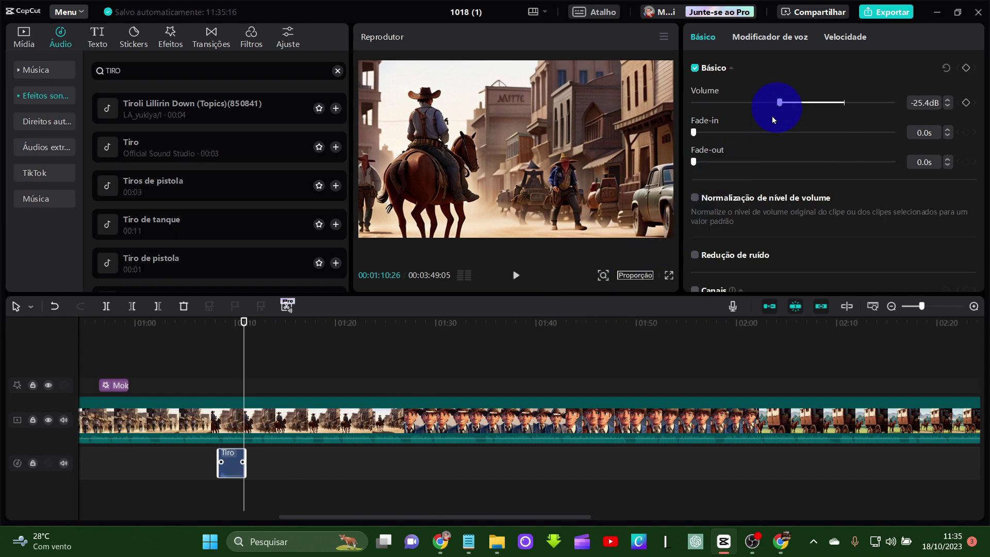
pyautogui.click(216, 367)
pyautogui.click(516, 276)
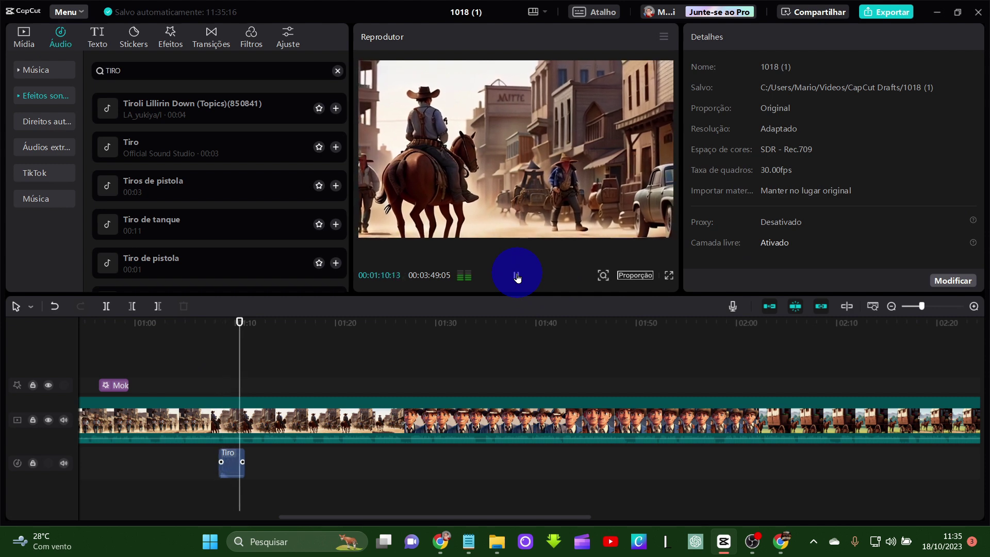
pyautogui.click(155, 447)
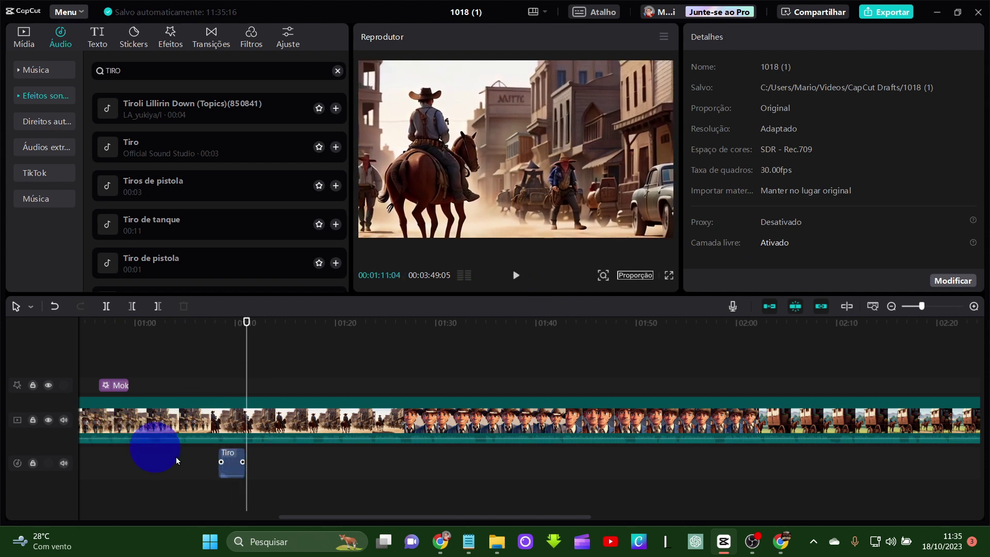
# Step: Copy the Tiro clip and paste it three times back to back, at 00:01:11:04, 00:01:13:24 and 00:01:16:14
pyautogui.rightClick(227, 466)
pyautogui.click(255, 332)
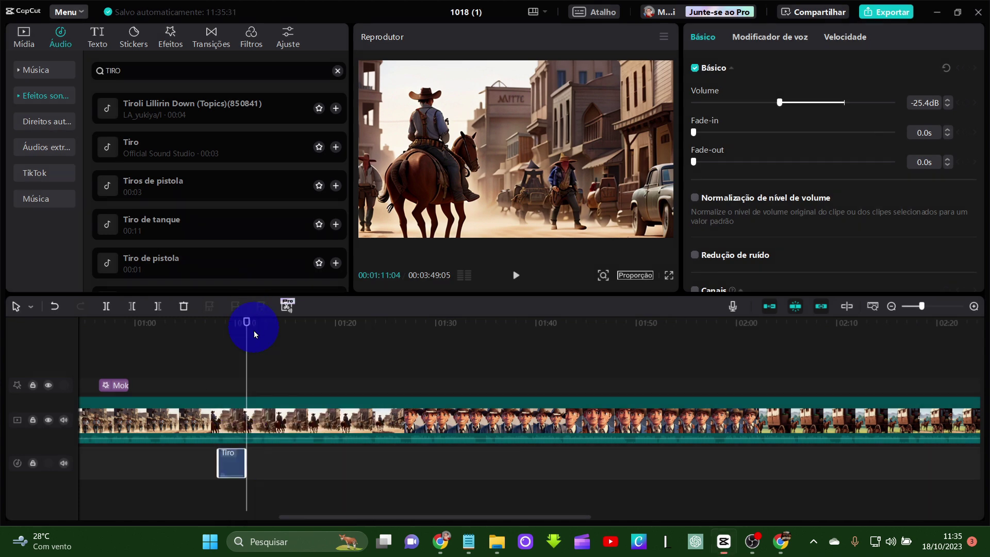
pyautogui.hotkey('ctrl', 'v')
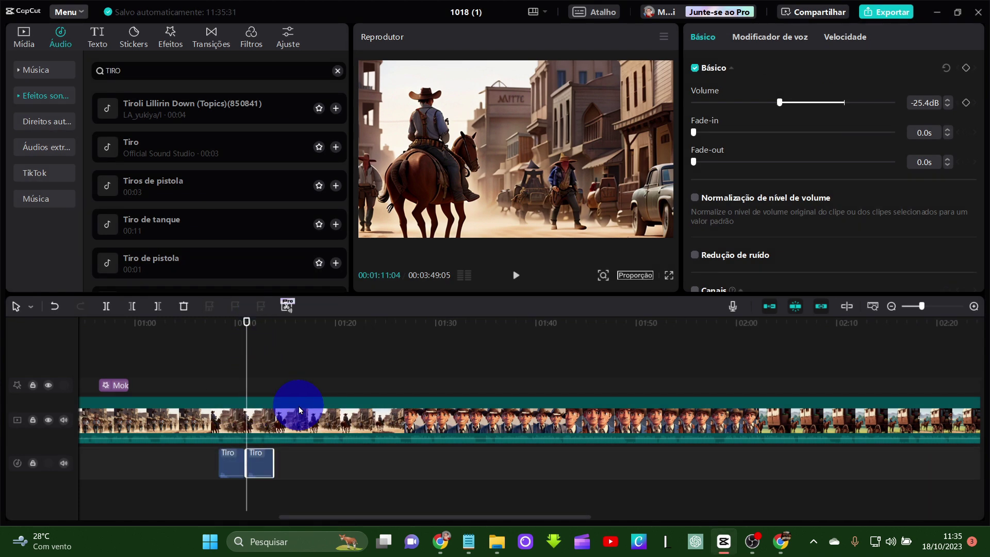
pyautogui.click(274, 400)
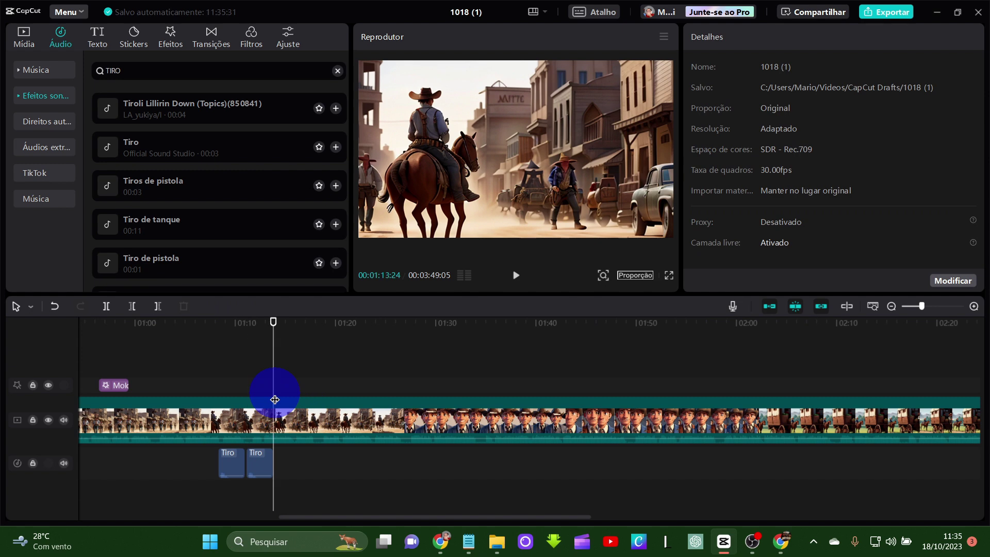
pyautogui.hotkey('ctrl', 'v')
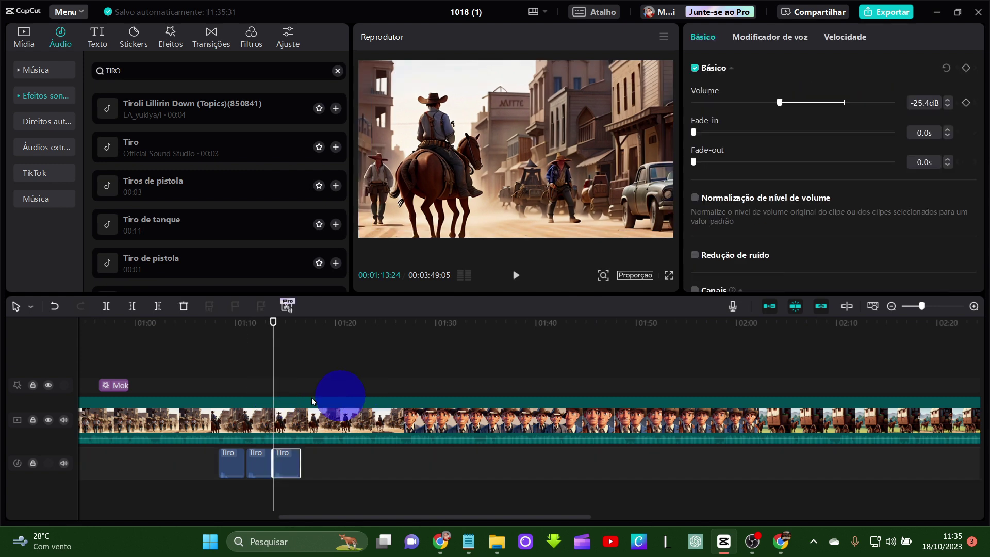
pyautogui.click(301, 387)
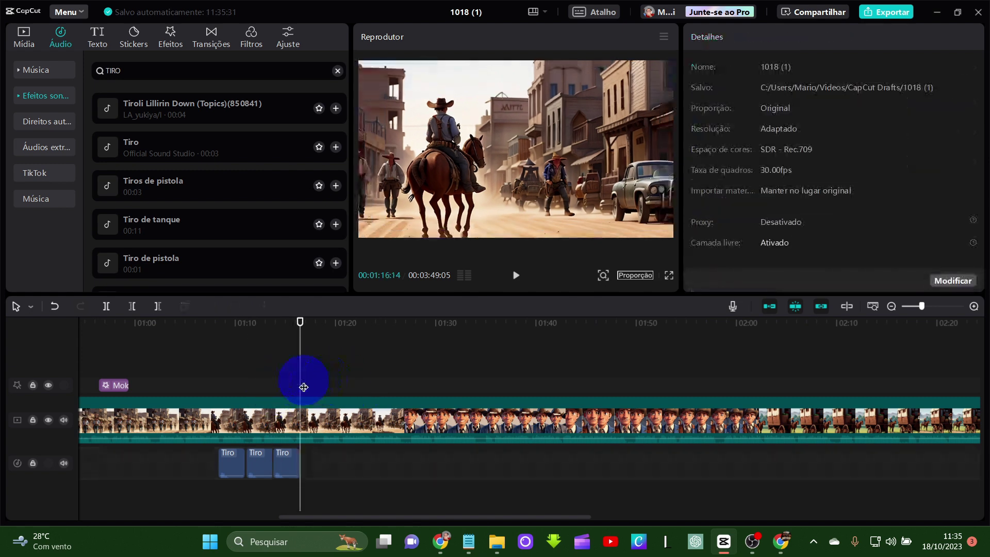
pyautogui.hotkey('ctrl', 'v')
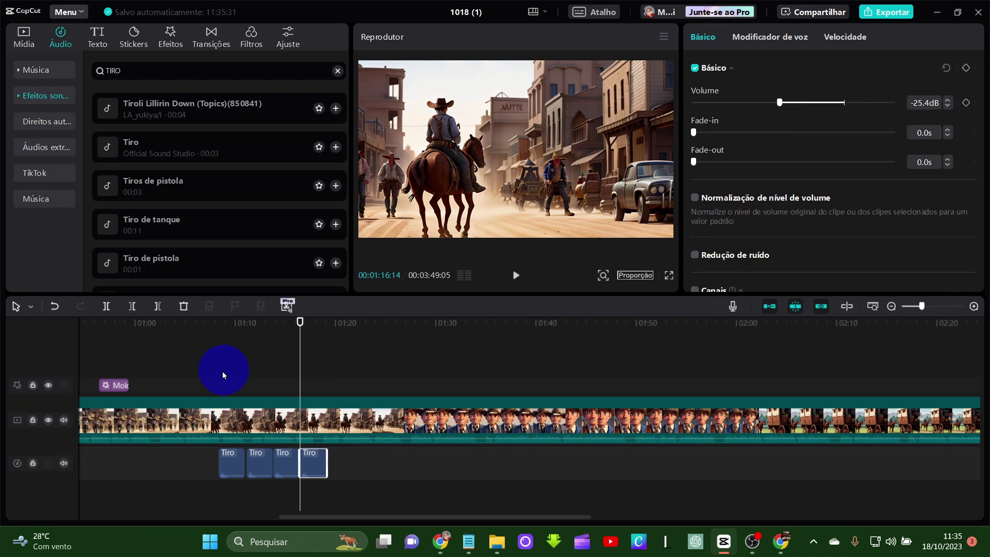
# Step: Move all four Tiro clips together to start at 00:01:24:23 and play the video
pyautogui.click(209, 376)
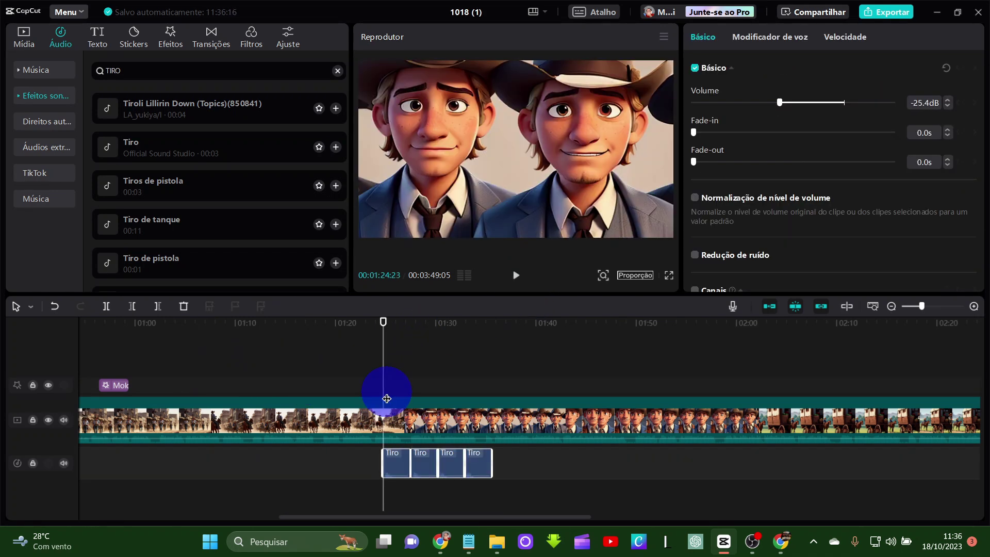
pyautogui.click(515, 279)
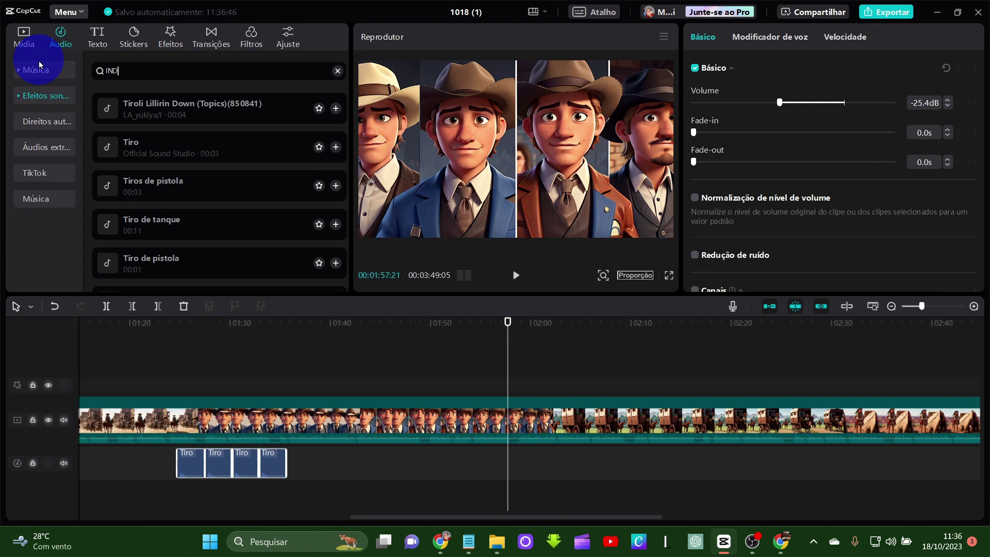
# Step: Search the sound effects for "INDIOS" and listen to the first four results
pyautogui.write('S')
pyautogui.press('Return')
pyautogui.click(200, 110)
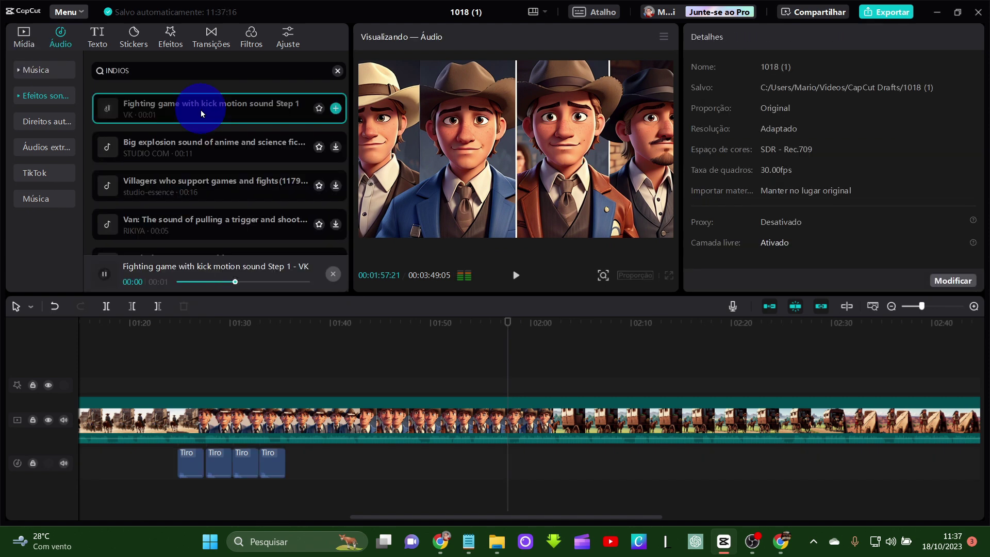
pyautogui.click(209, 149)
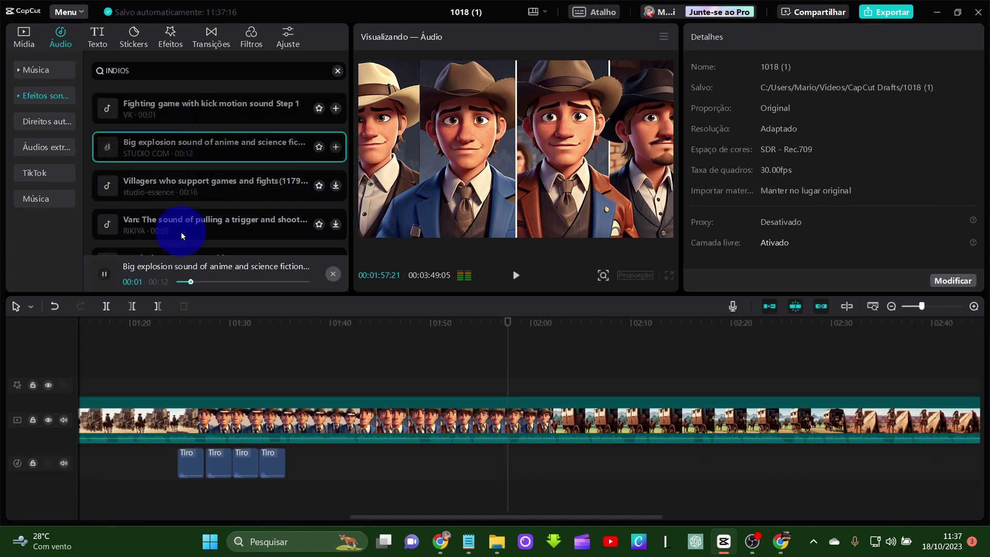
pyautogui.click(192, 192)
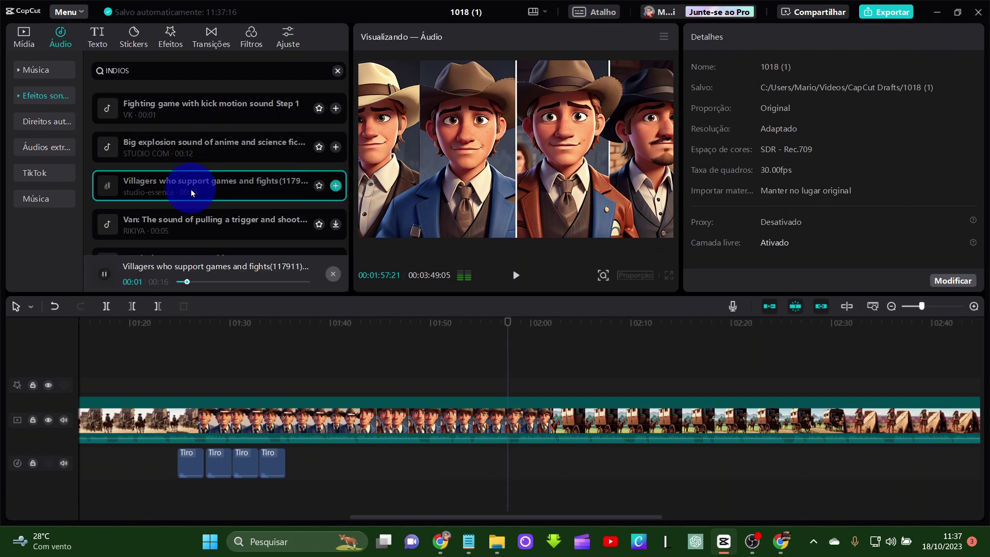
pyautogui.click(191, 223)
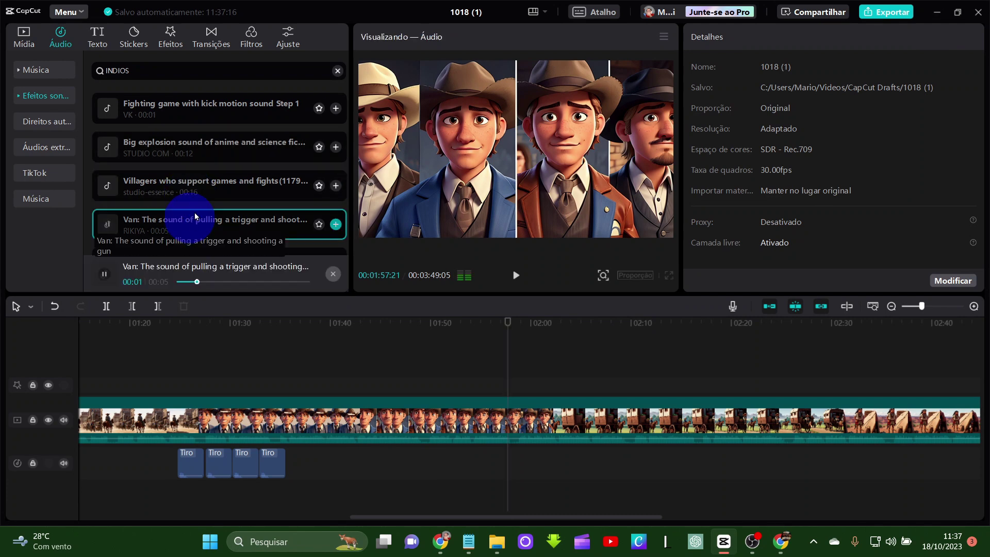
# Step: Listen to further results: the war bombing explosion, the destruction impact and 2 Fighting Punches
pyautogui.scroll(-2, 192, 207)
pyautogui.click(191, 214)
pyautogui.click(192, 243)
pyautogui.scroll(-2, 191, 240)
pyautogui.click(191, 227)
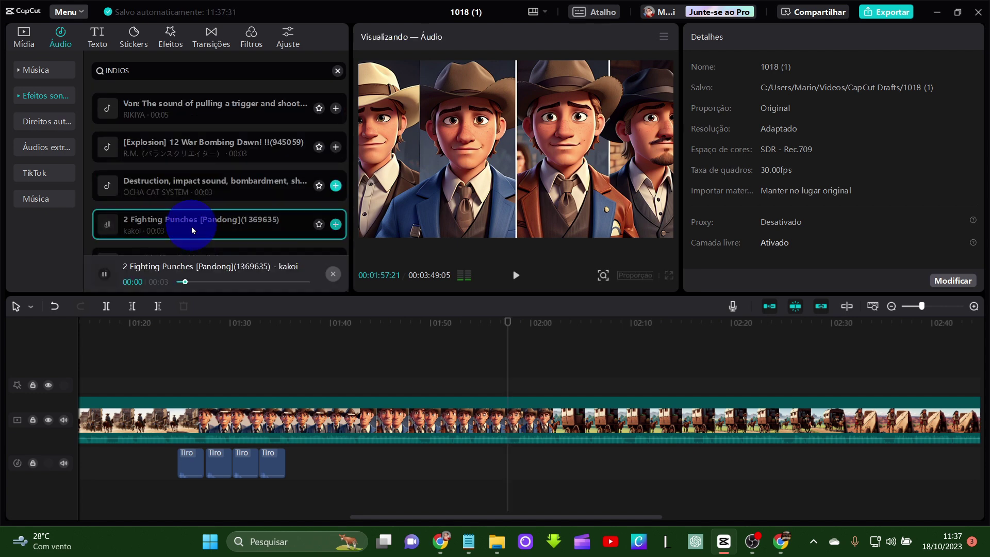
pyautogui.scroll(-2, 191, 227)
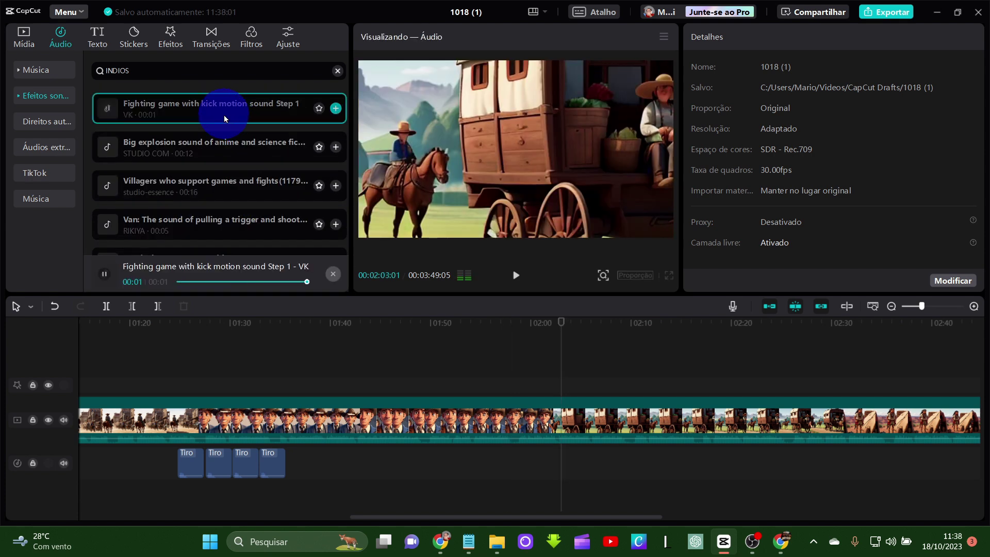
# Step: Try the sound Fighting game with kick motion sound Step 1 at 00:02:03:01, then delete it
pyautogui.moveTo(224, 114); pyautogui.dragTo(565, 458)
pyautogui.click(519, 277)
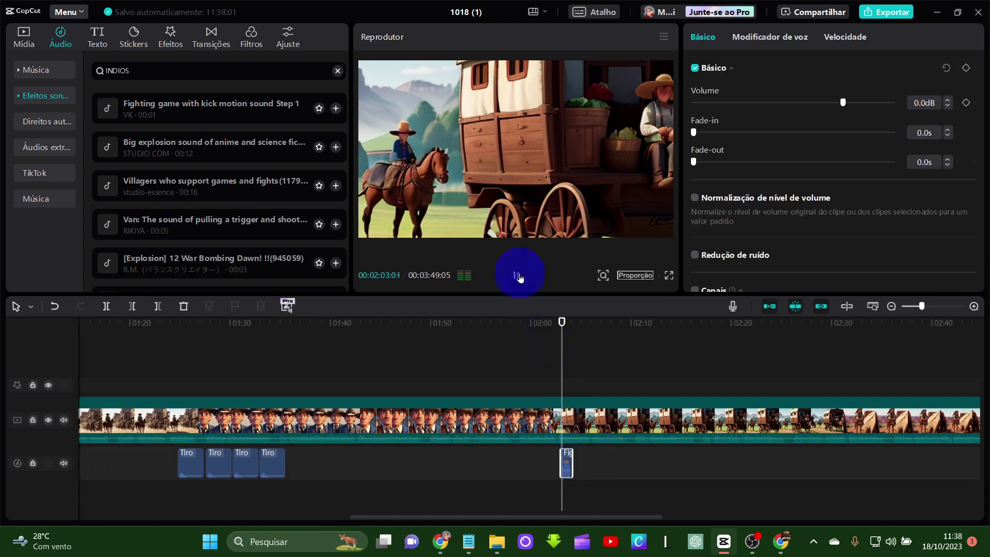
pyautogui.click(591, 504)
pyautogui.press('Delete')
# Step: Play up to the wagon scene at 00:02:02:09, add the Explosão effect from the Fagulha category there and play on
pyautogui.click(530, 323)
pyautogui.click(515, 275)
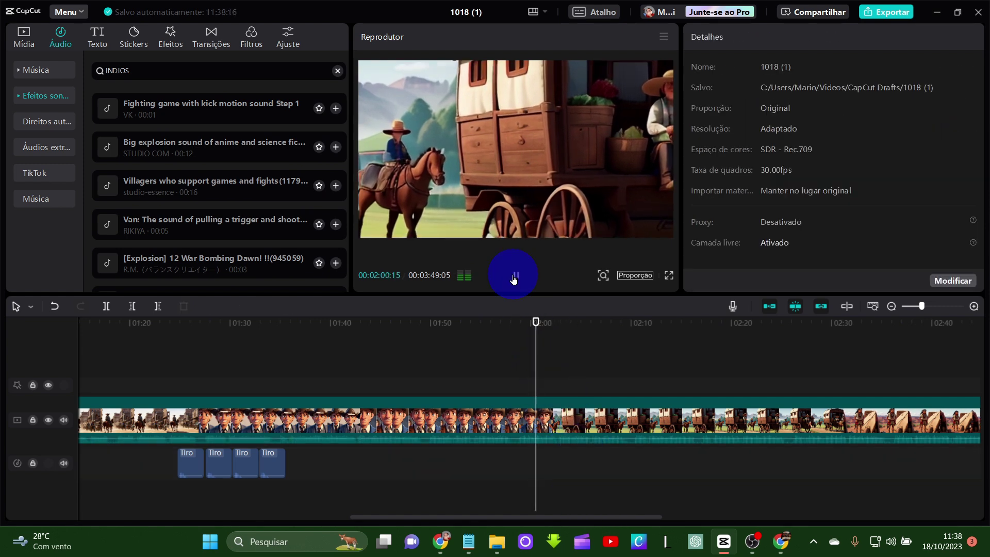
pyautogui.click(515, 277)
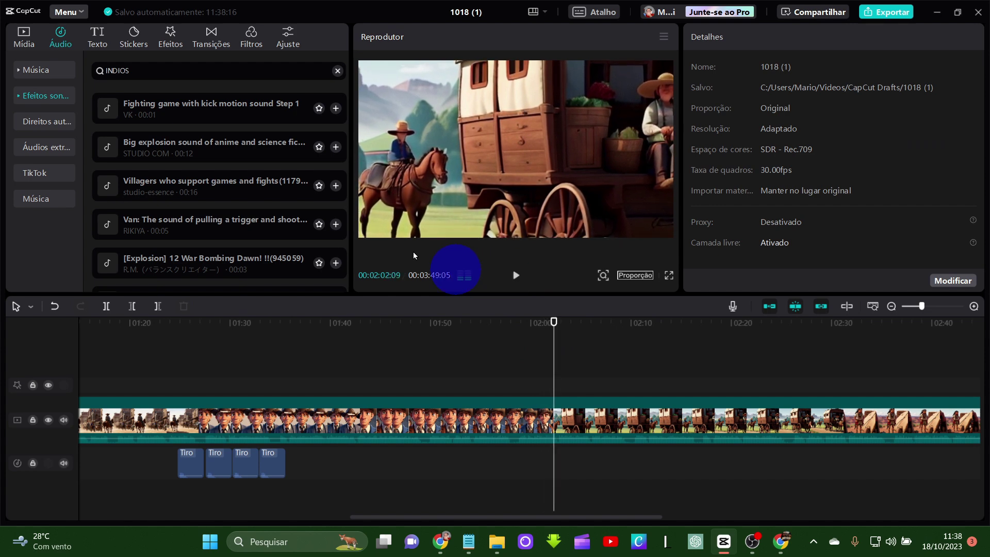
pyautogui.click(24, 41)
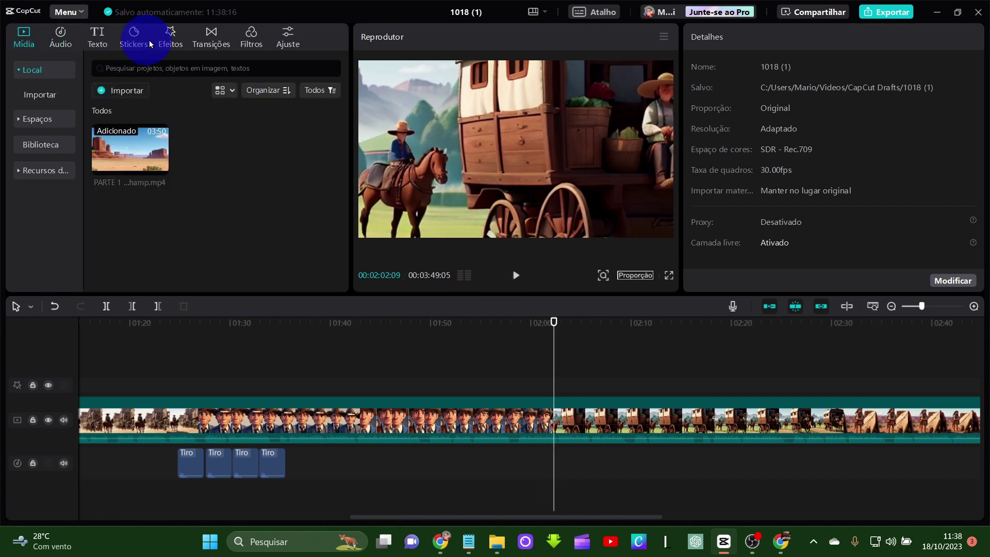
pyautogui.click(170, 40)
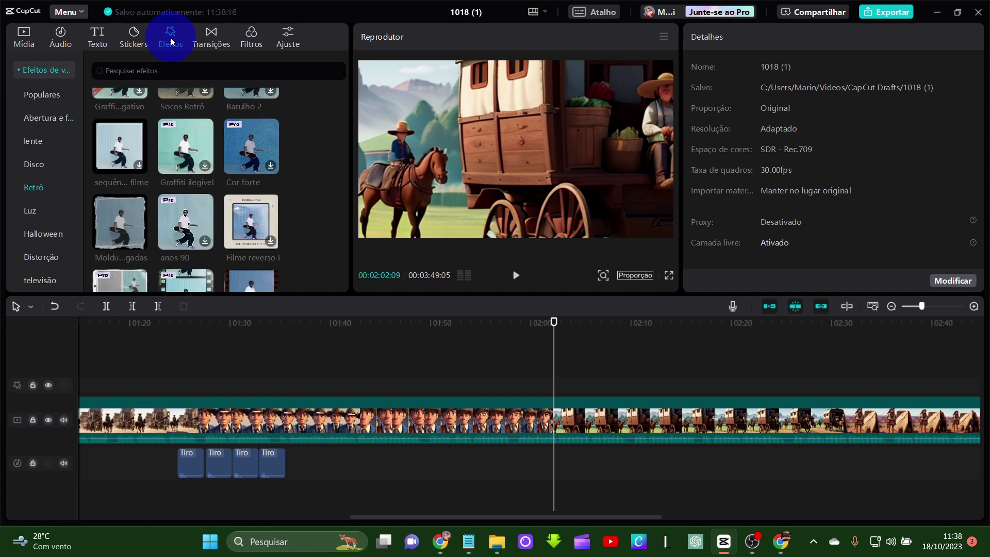
pyautogui.scroll(-5, 42, 157)
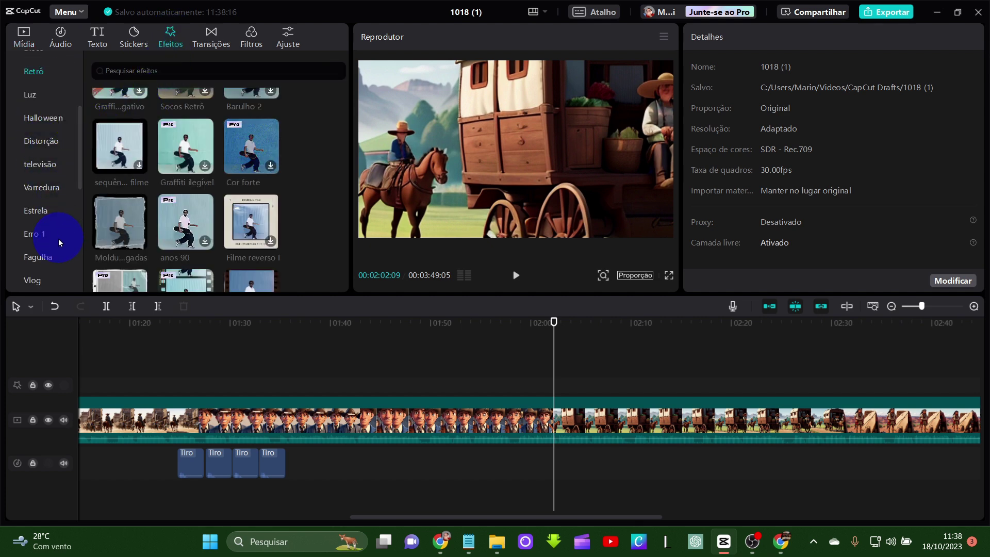
pyautogui.click(44, 256)
pyautogui.moveTo(186, 250); pyautogui.dragTo(550, 388)
pyautogui.click(513, 274)
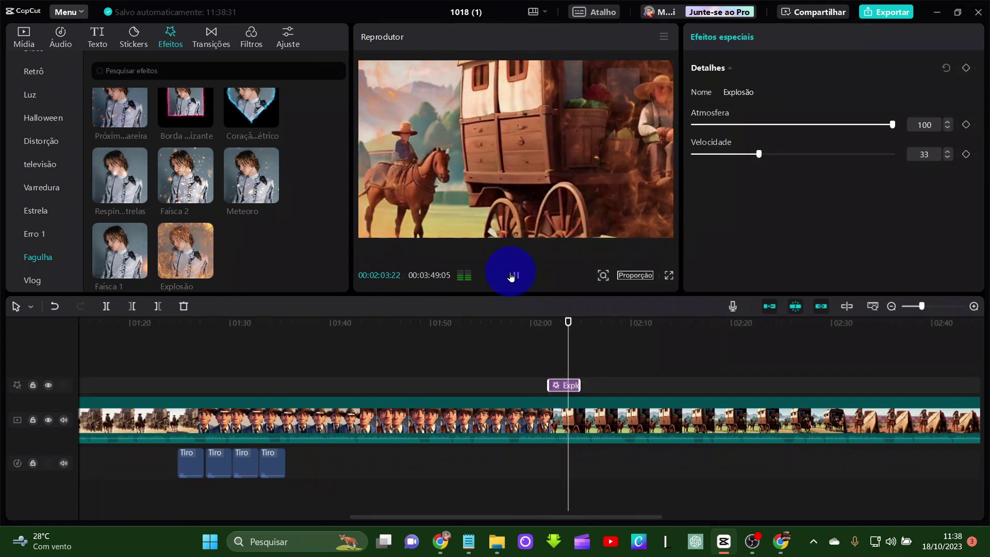
pyautogui.click(512, 275)
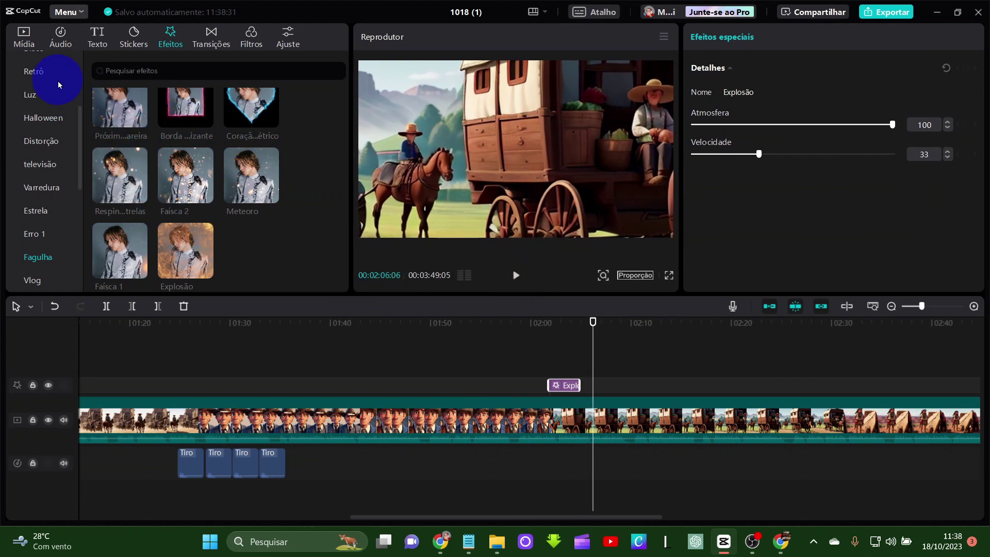
# Step: Add the Big explosion sound of anime and science fiction at 00:02:06:06, set its volume to -19.0 dB and play it
pyautogui.click(61, 37)
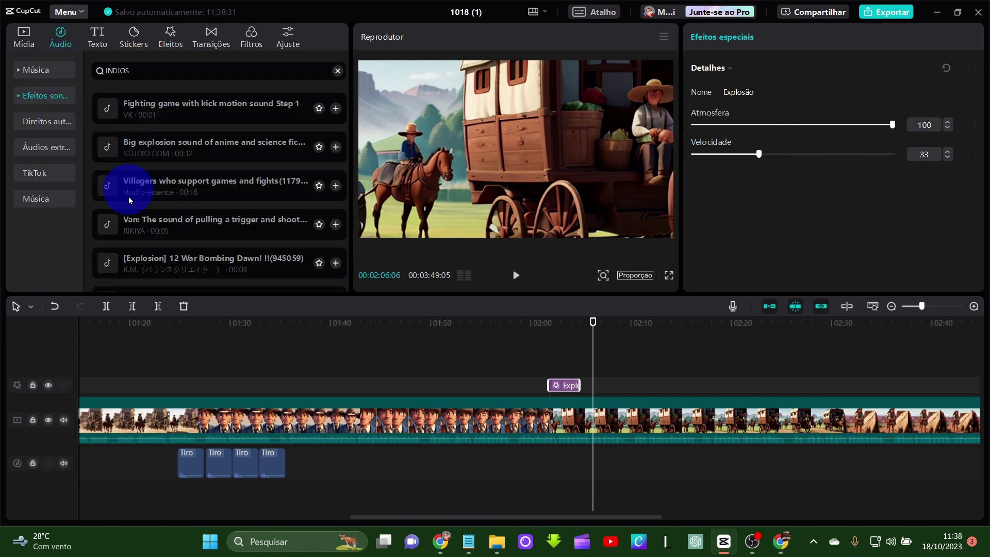
pyautogui.click(173, 147)
pyautogui.moveTo(173, 148); pyautogui.dragTo(597, 454)
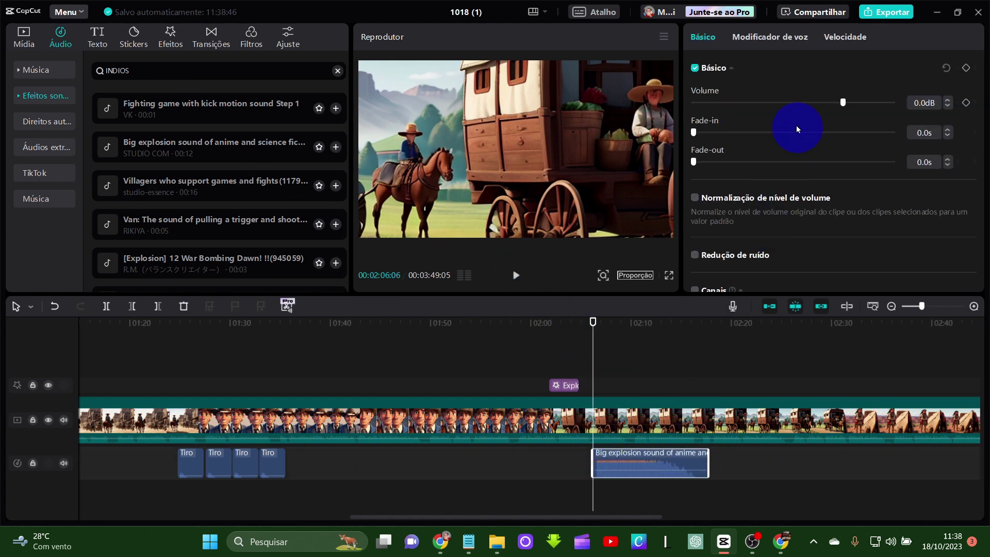
pyautogui.click(795, 102)
pyautogui.click(516, 275)
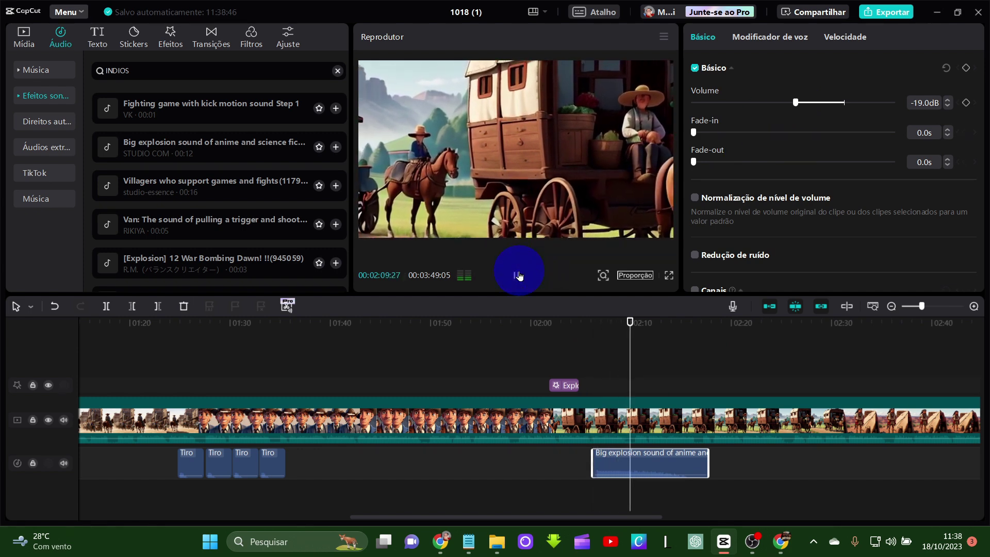
pyautogui.click(519, 276)
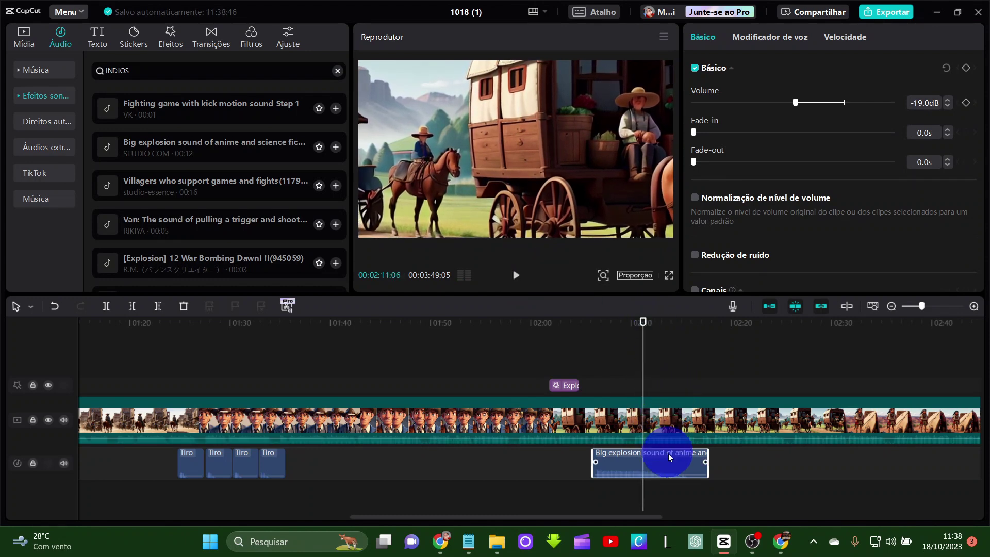
# Step: Move the Big explosion sound earlier to start at about 00:02:04, play on to 00:02:15:03 and select the video clip
pyautogui.moveTo(669, 465); pyautogui.dragTo(649, 456)
pyautogui.click(517, 276)
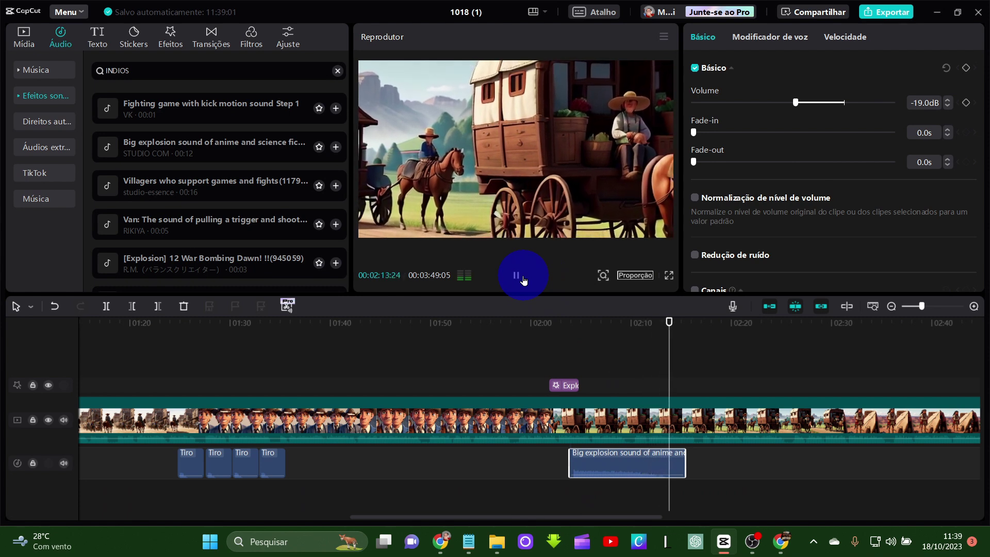
pyautogui.click(523, 279)
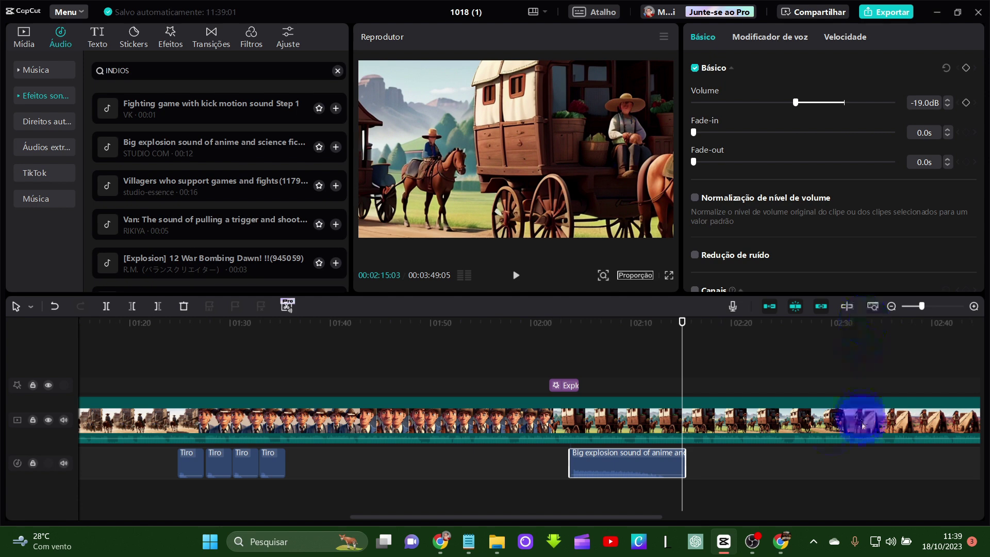
pyautogui.click(525, 427)
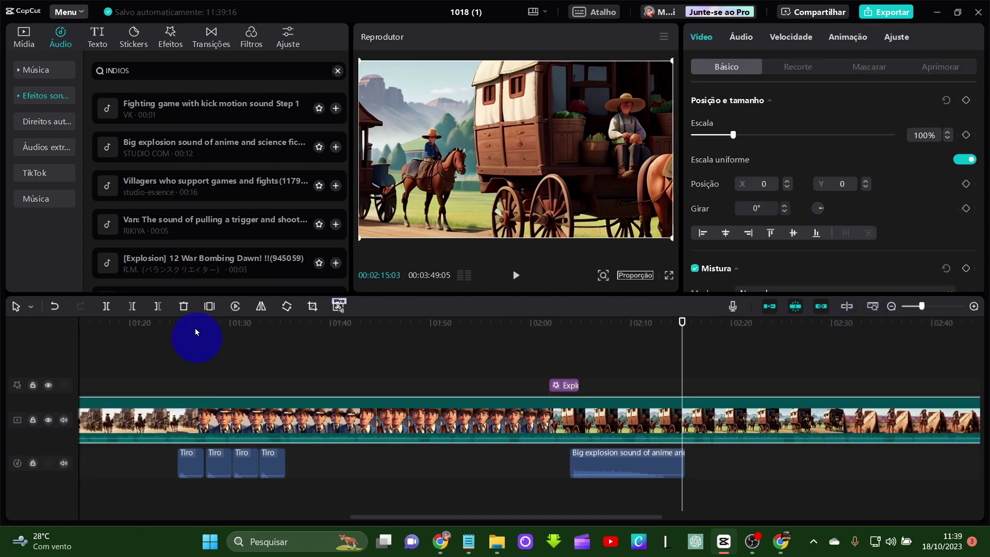
# Step: Generate automatic captions for the video's narration in Português (Brasil)
pyautogui.click(105, 42)
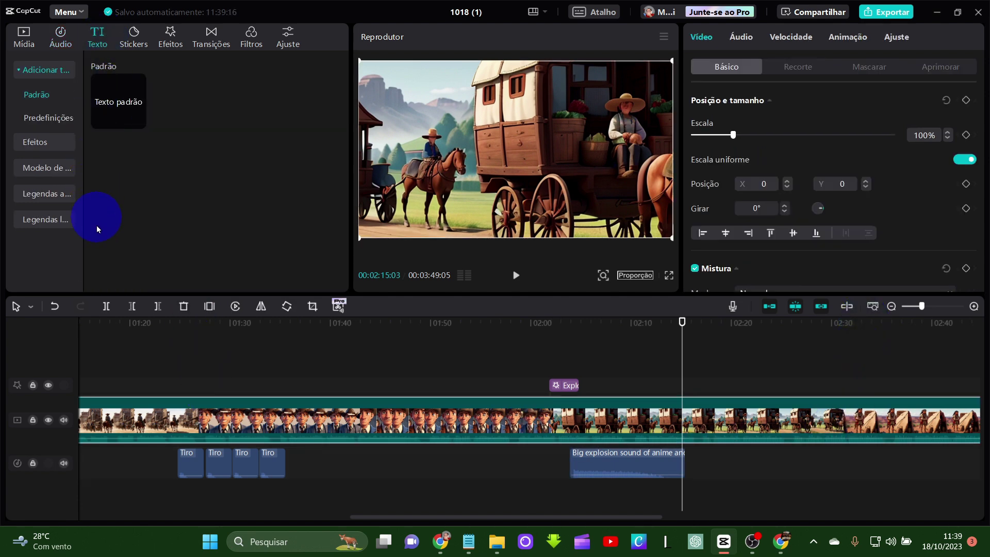
pyautogui.click(50, 192)
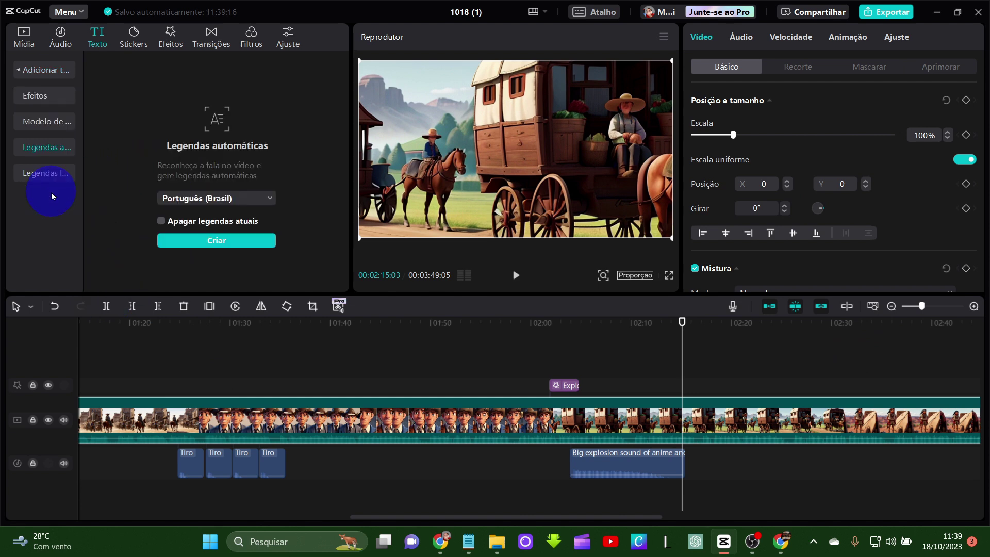
pyautogui.click(197, 247)
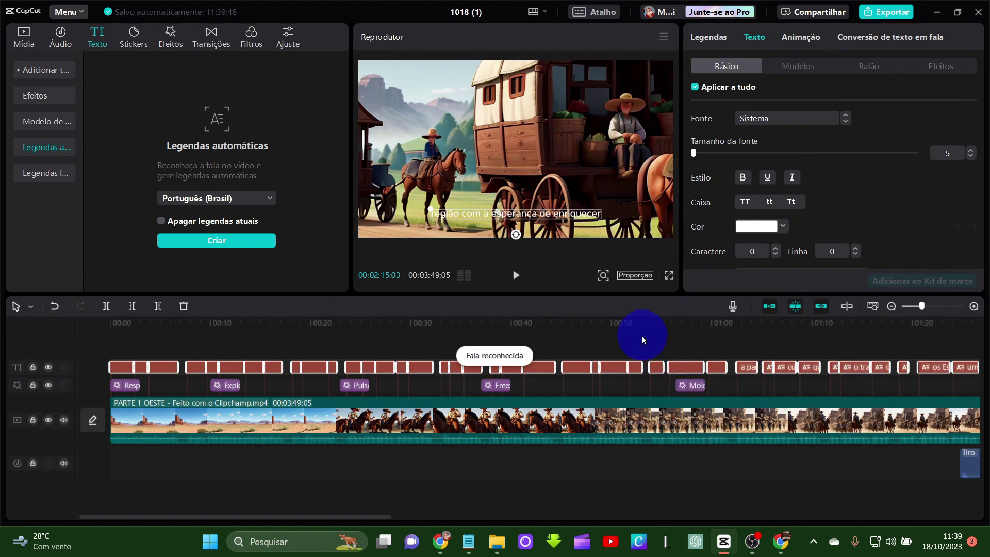
# Step: Set the font of all captions to Arial Black and their size to 7
pyautogui.click(843, 123)
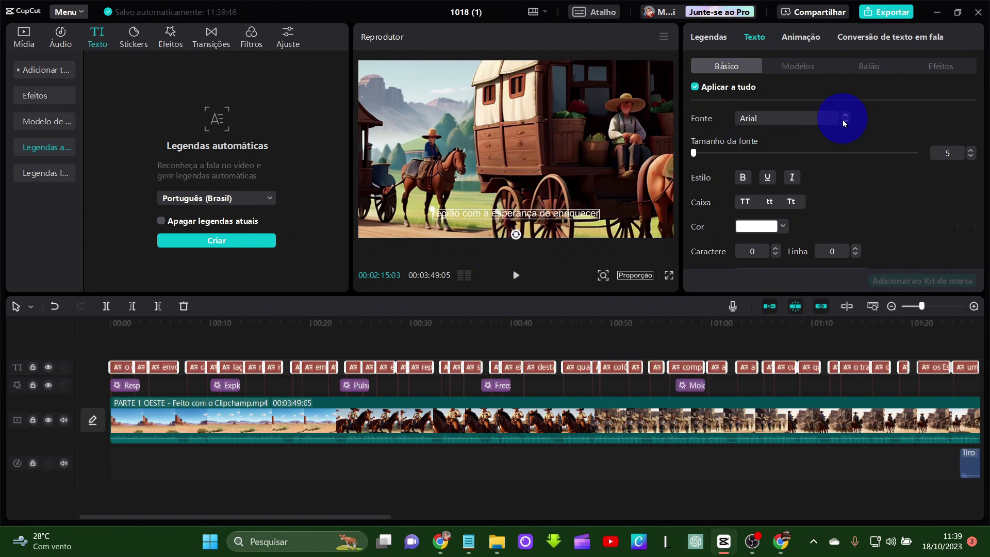
pyautogui.click(843, 122)
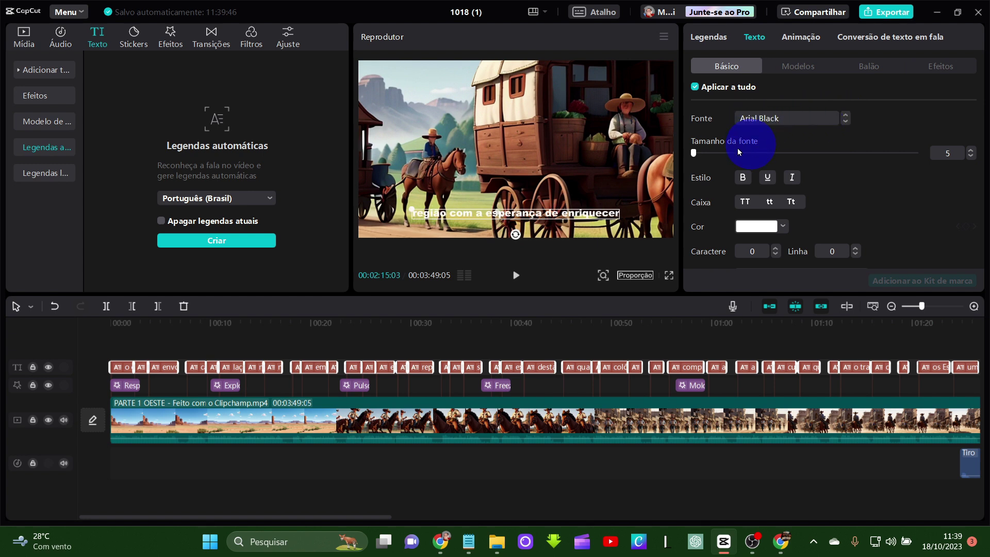
pyautogui.click(966, 152)
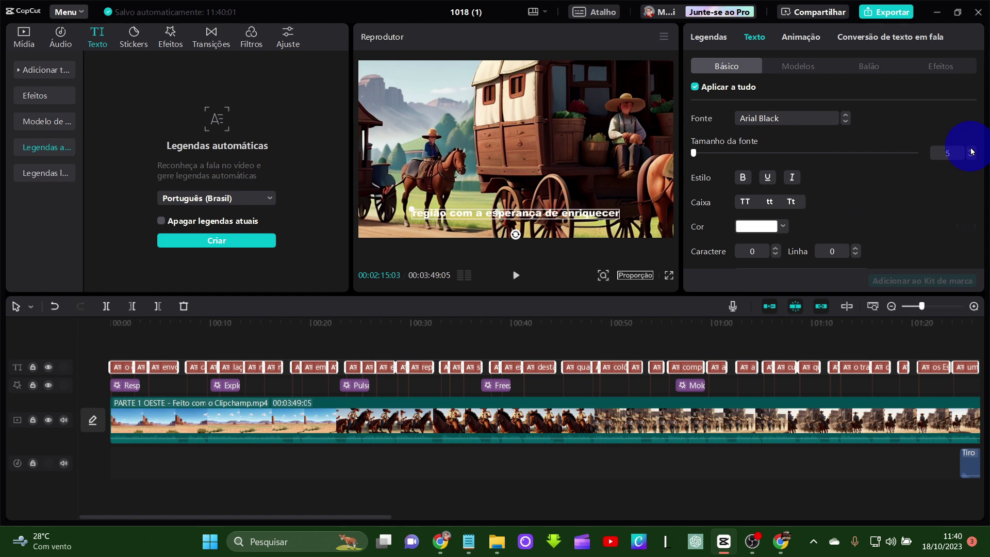
pyautogui.click(972, 150)
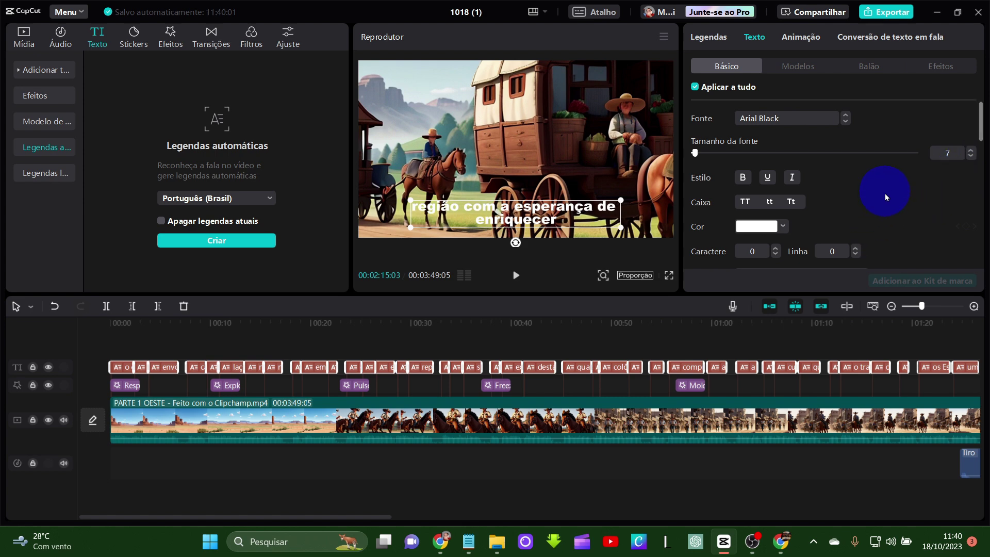
# Step: Apply the predefined style with yellow letters and a black outline to all captions
pyautogui.scroll(-3, 885, 194)
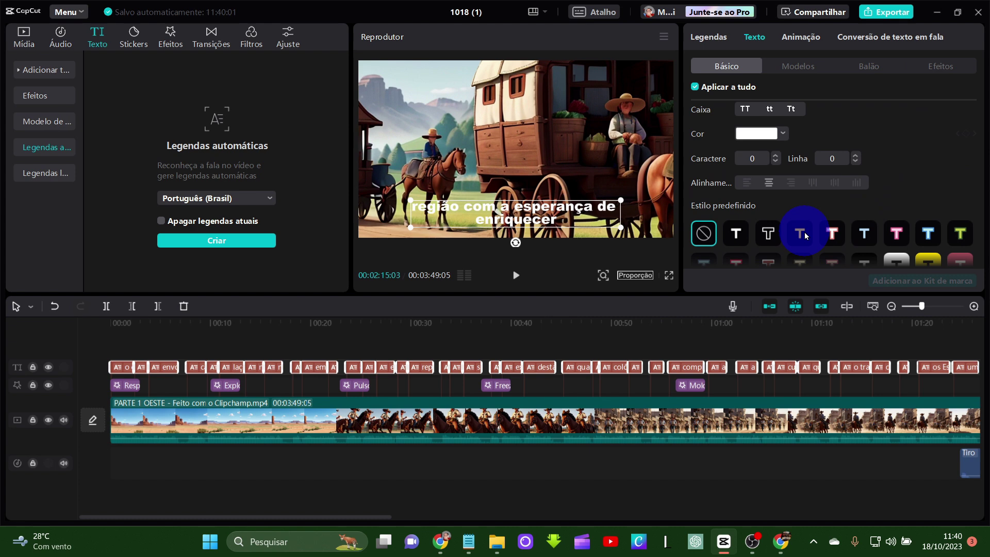
pyautogui.click(806, 236)
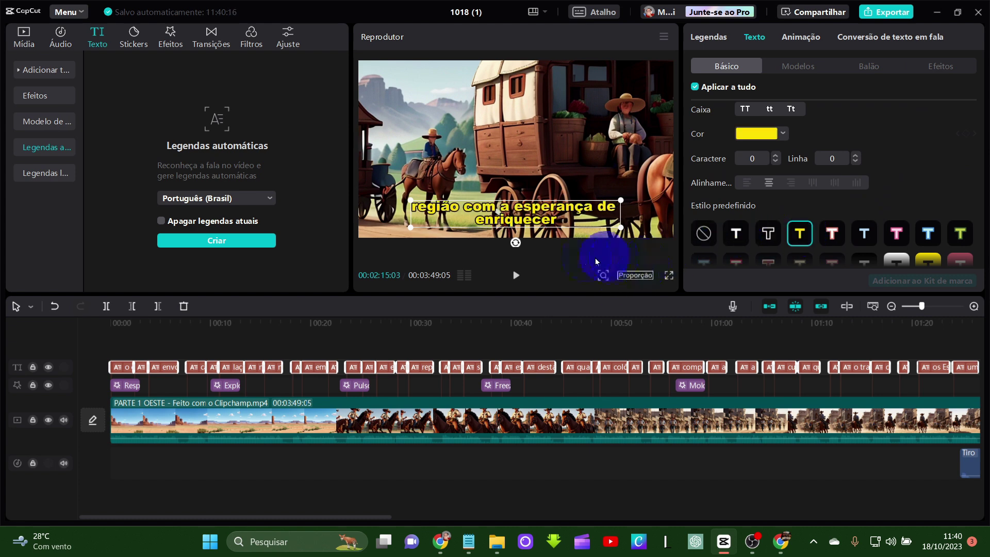
pyautogui.scroll(1, 914, 142)
pyautogui.scroll(-3, 914, 146)
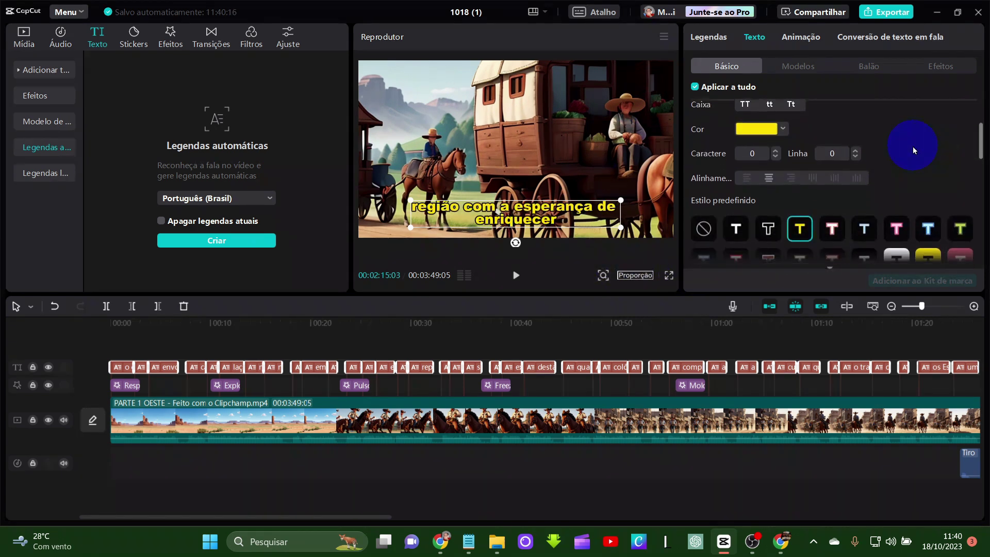
pyautogui.scroll(3, 913, 147)
pyautogui.scroll(1, 913, 147)
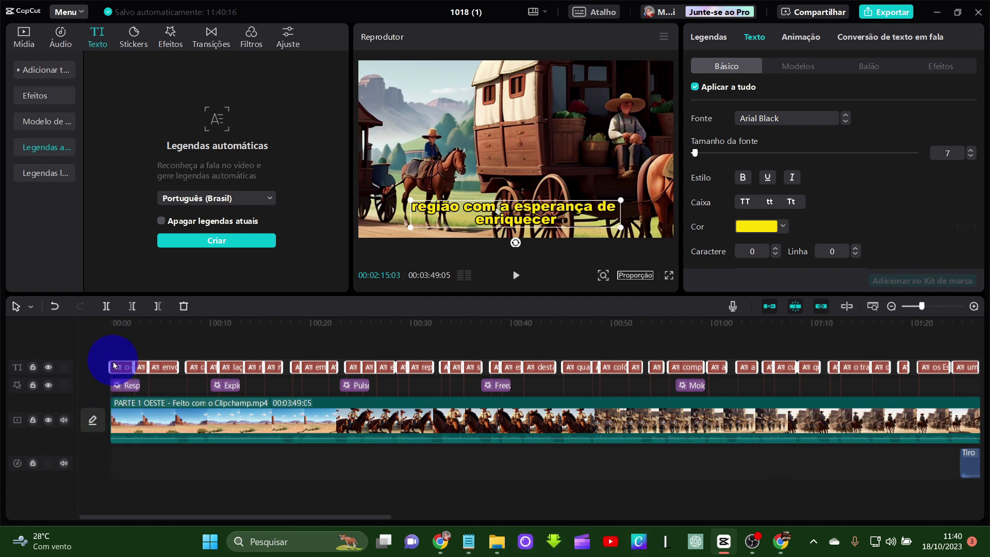
# Step: Return to the start of the timeline and briefly play the video to check the first caption
pyautogui.click(288, 344)
pyautogui.moveTo(288, 344); pyautogui.dragTo(93, 344)
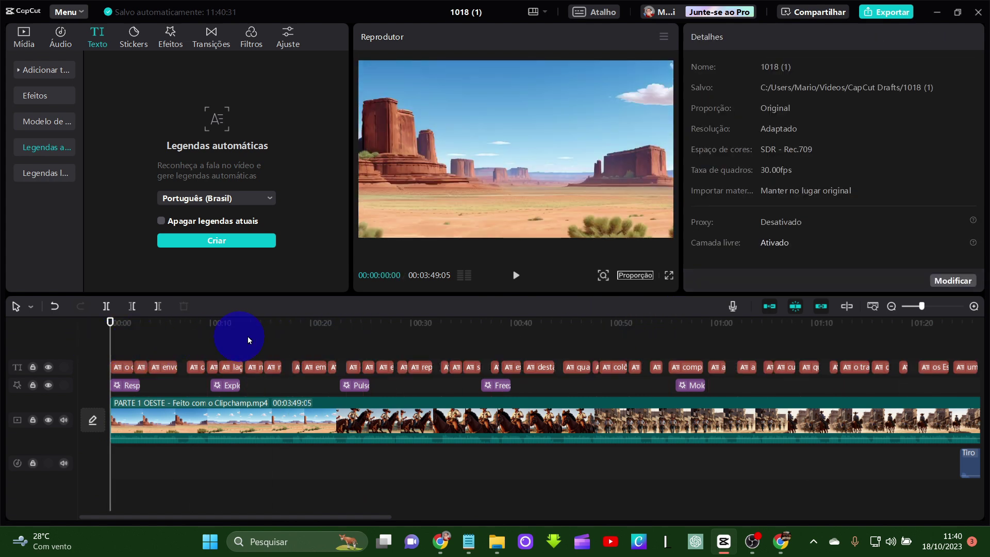
pyautogui.click(516, 276)
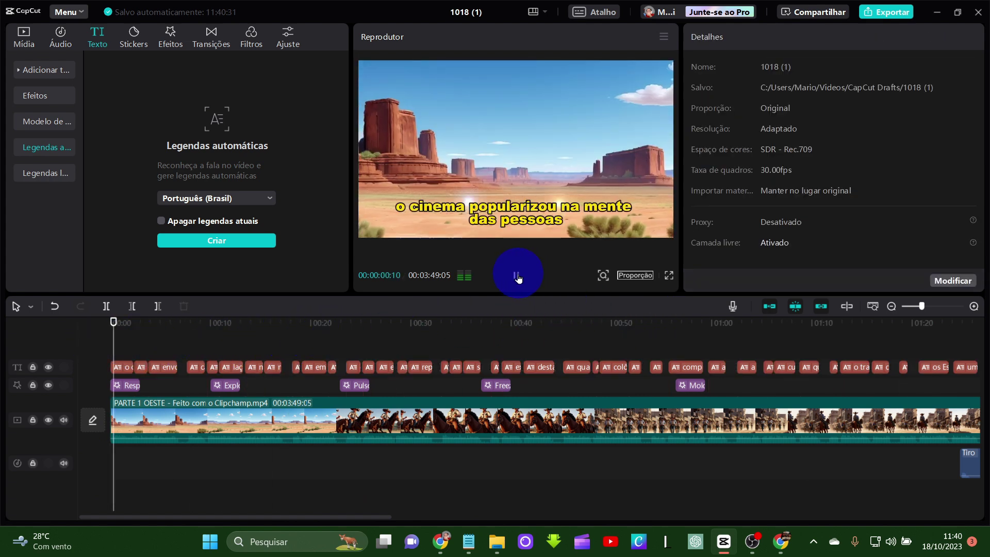
pyautogui.click(516, 274)
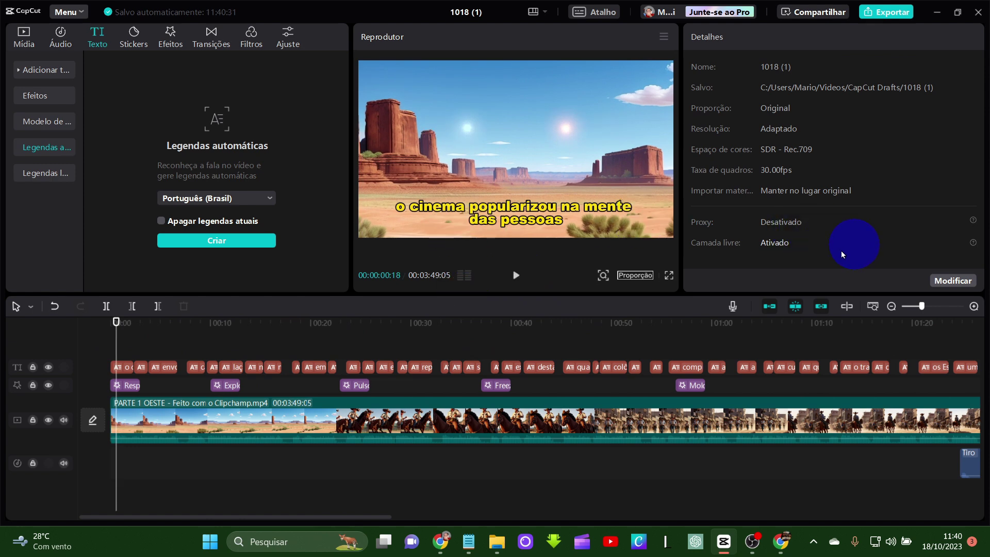
# Step: Capitalize the first letter of the opening caption so it reads "O cinema popularizou na mente das pessoas", and play the video
pyautogui.click(116, 367)
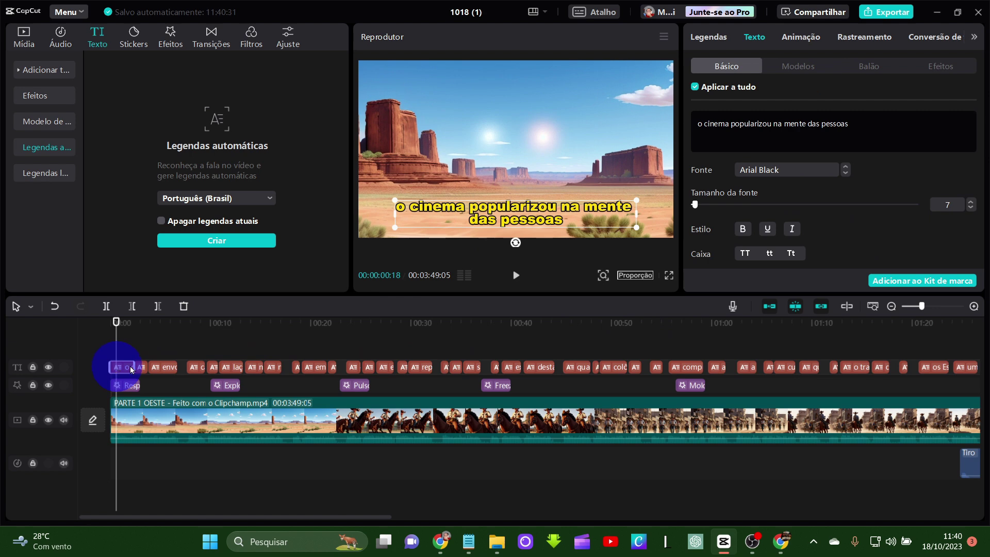
pyautogui.click(703, 125)
pyautogui.press('BackSpace')
pyautogui.write('O')
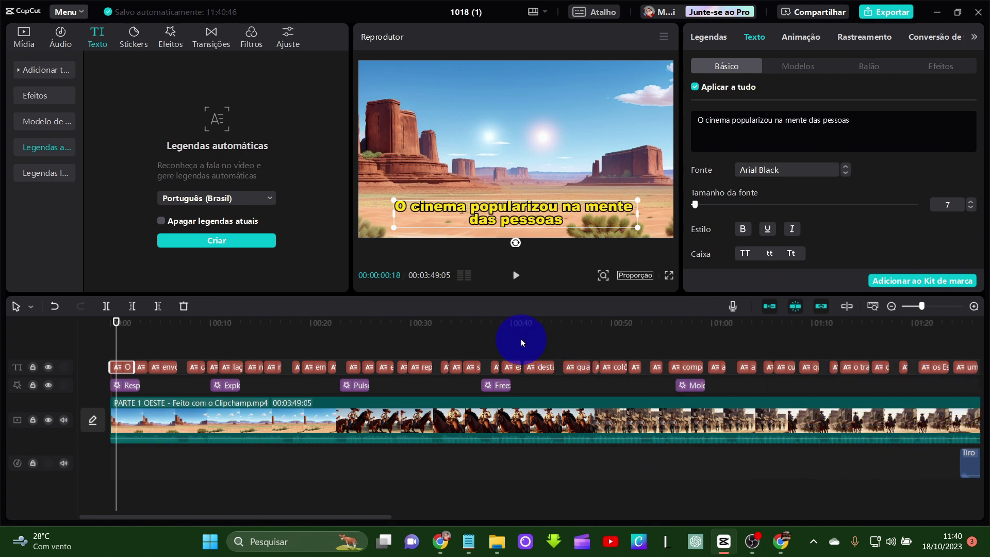
pyautogui.click(516, 277)
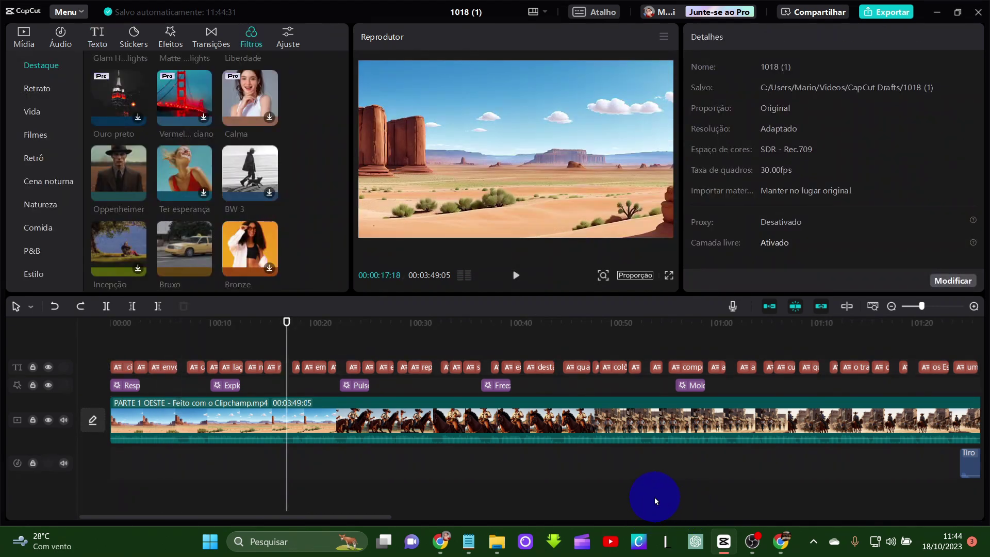
# Step: Switch to Chrome and play a few seconds of the trailer on the O Código do Oeste YouTube channel page
pyautogui.click(780, 541)
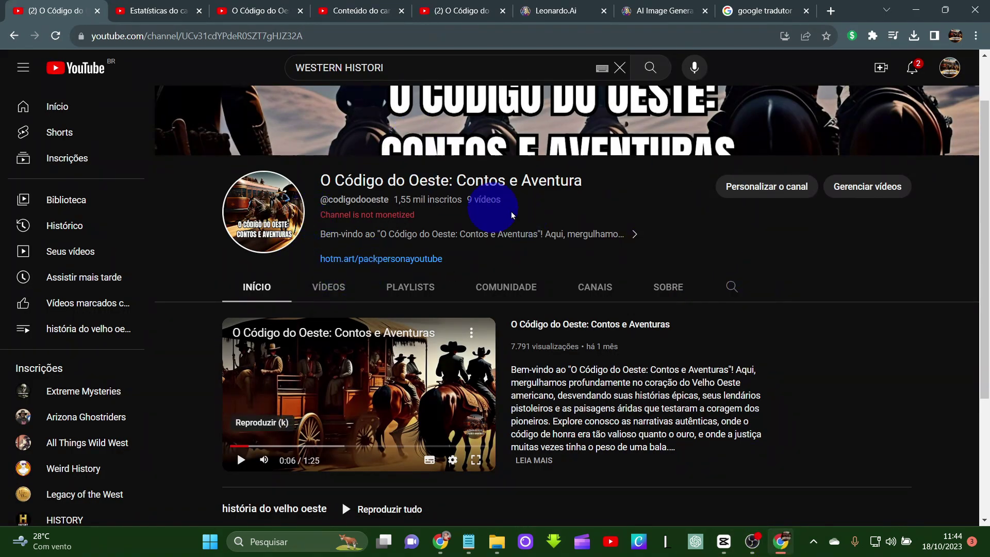
pyautogui.scroll(2, 661, 227)
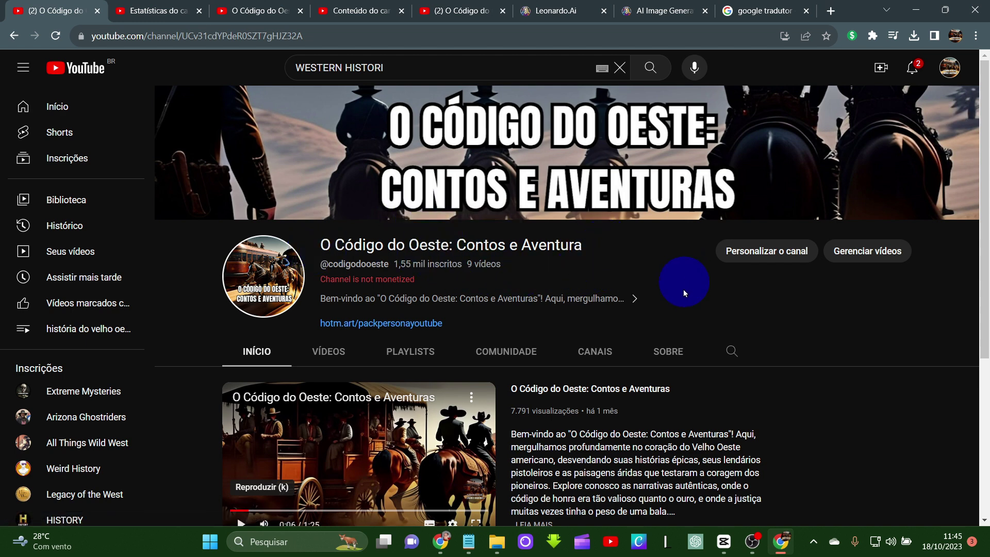
pyautogui.scroll(-2, 674, 354)
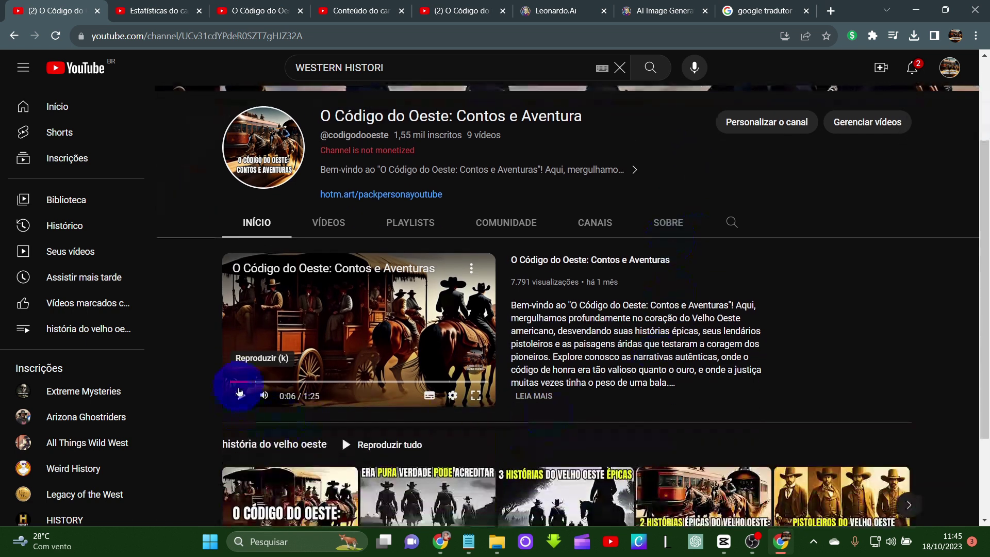
pyautogui.click(240, 395)
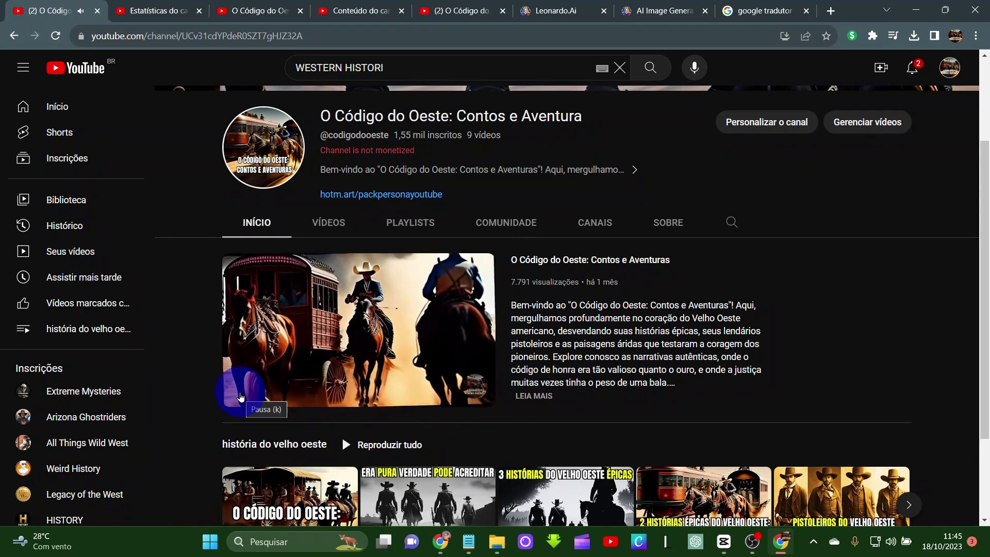
pyautogui.click(241, 396)
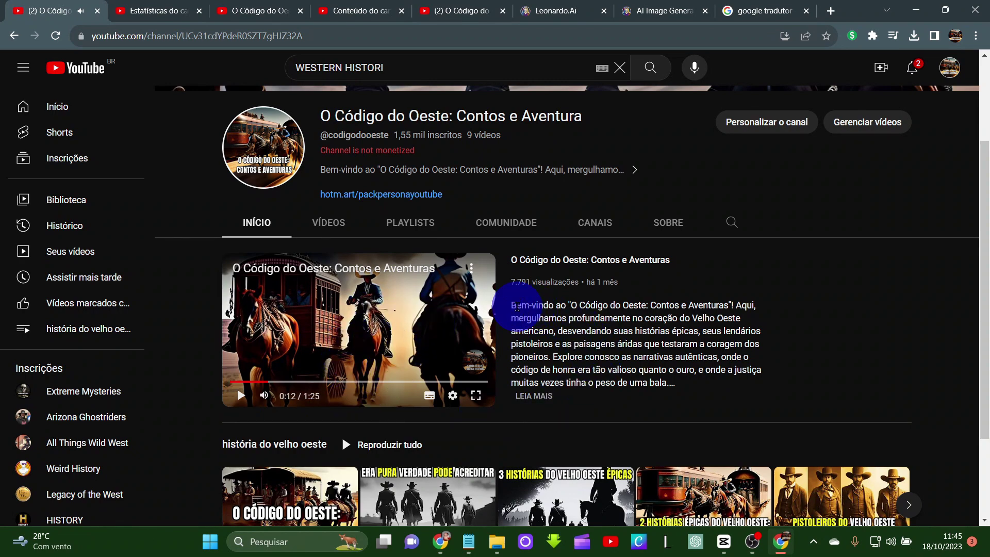
# Step: Open the channel's Sobre page and look through its description, details and statistics
pyautogui.click(666, 227)
pyautogui.scroll(-4, 497, 362)
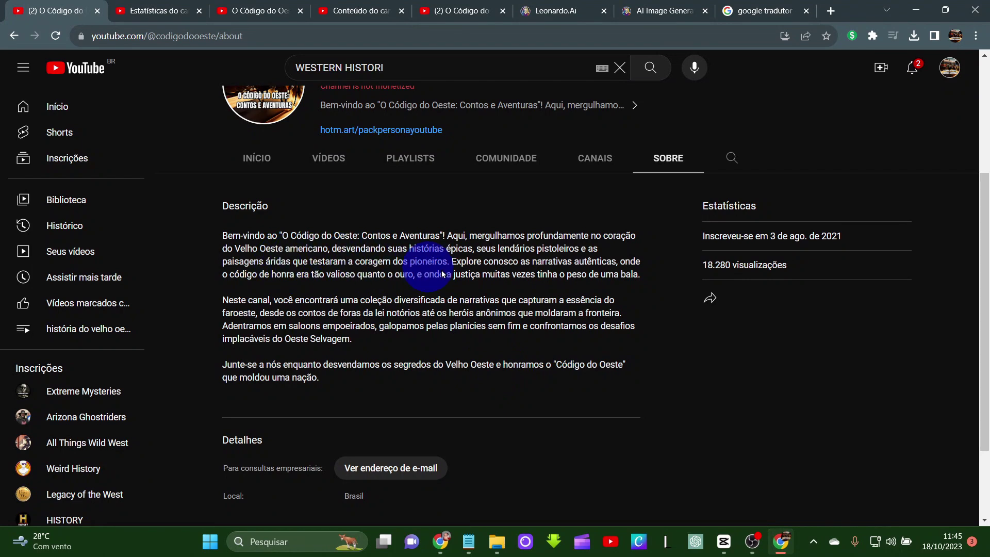
pyautogui.scroll(4, 639, 361)
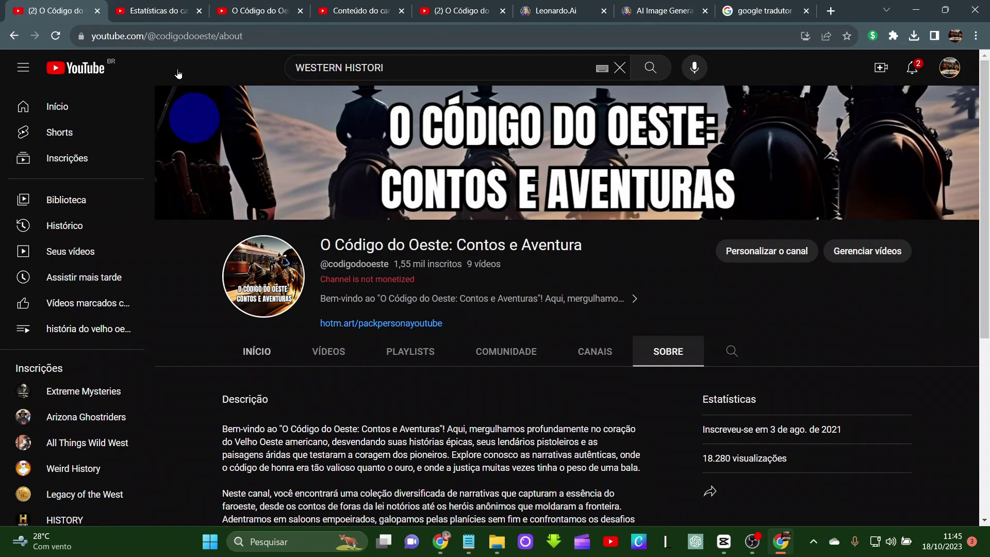
# Step: Go to the channel's YouTube Studio analytics and examine the watch time and subscriber figures for the last 90 days
pyautogui.click(160, 7)
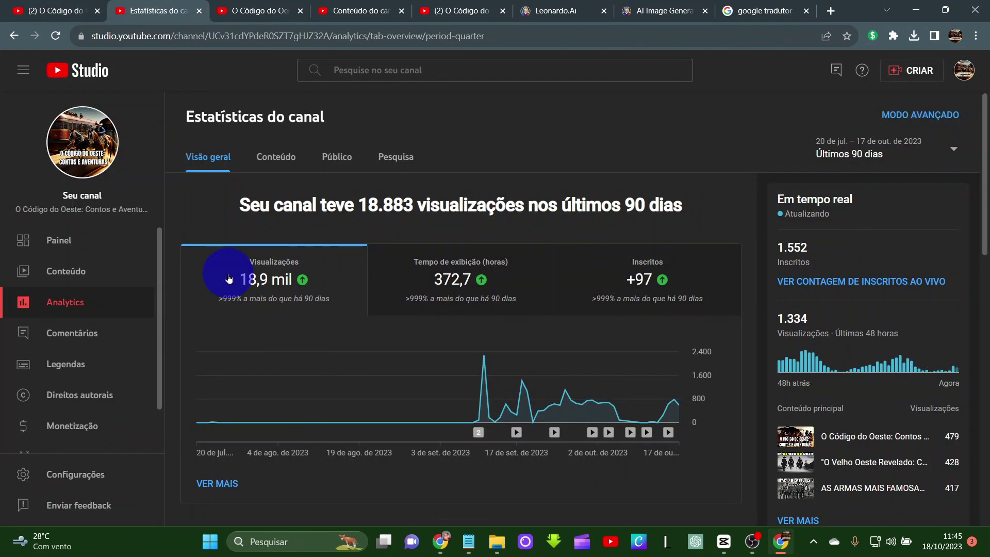
pyautogui.moveTo(435, 300)
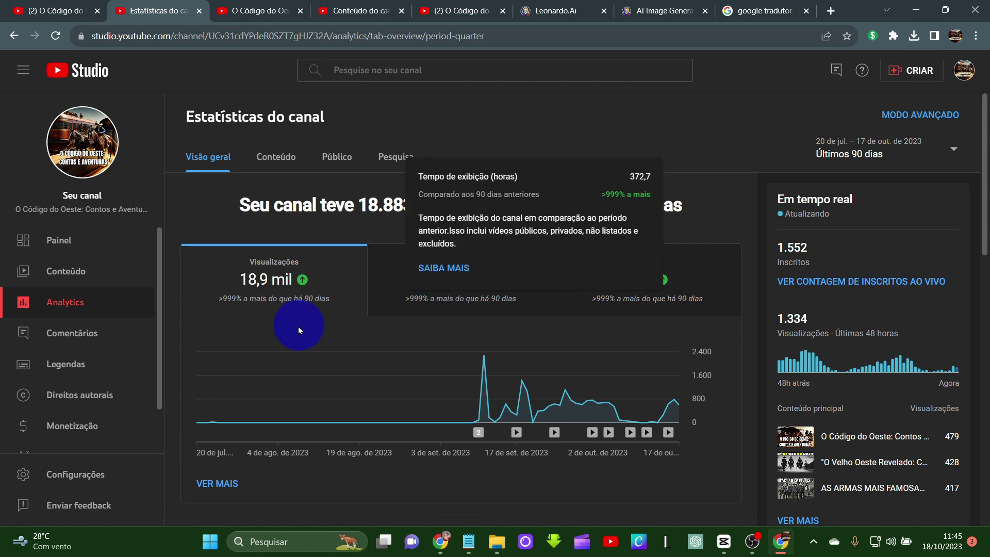
pyautogui.moveTo(645, 304)
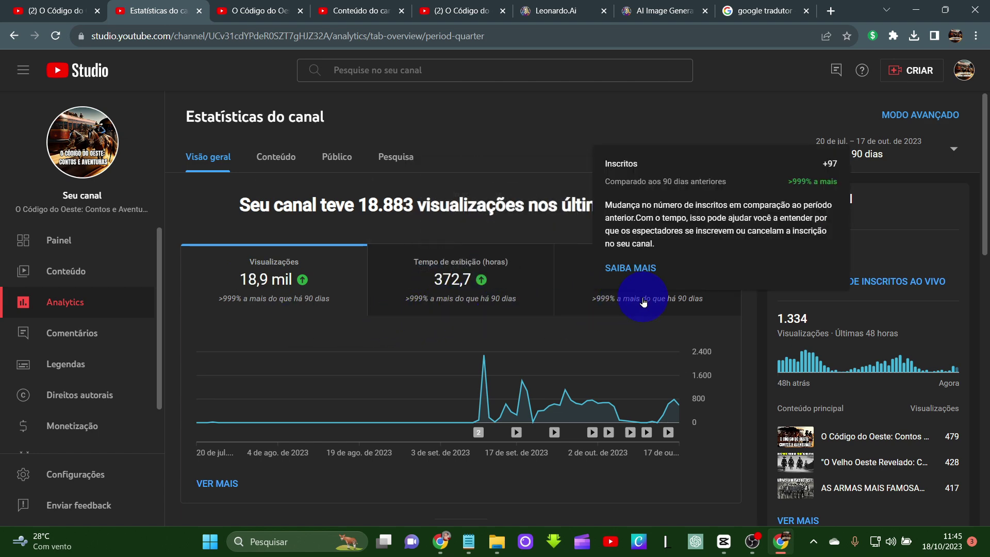